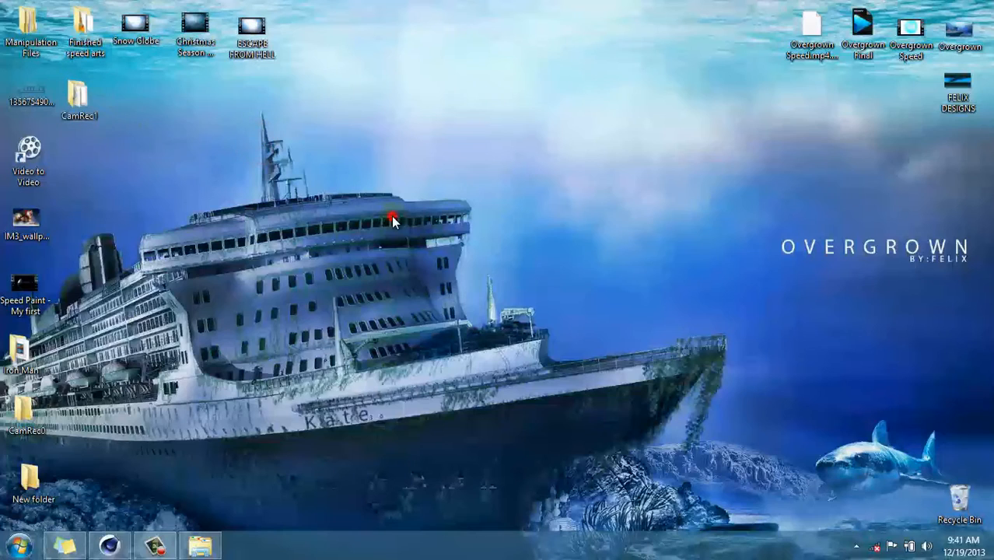
- Switch to Cinema 4D and delete the MoText, Fracture and Random objects from the scene
{"action": "left_click", "coordinate": [98, 551]}
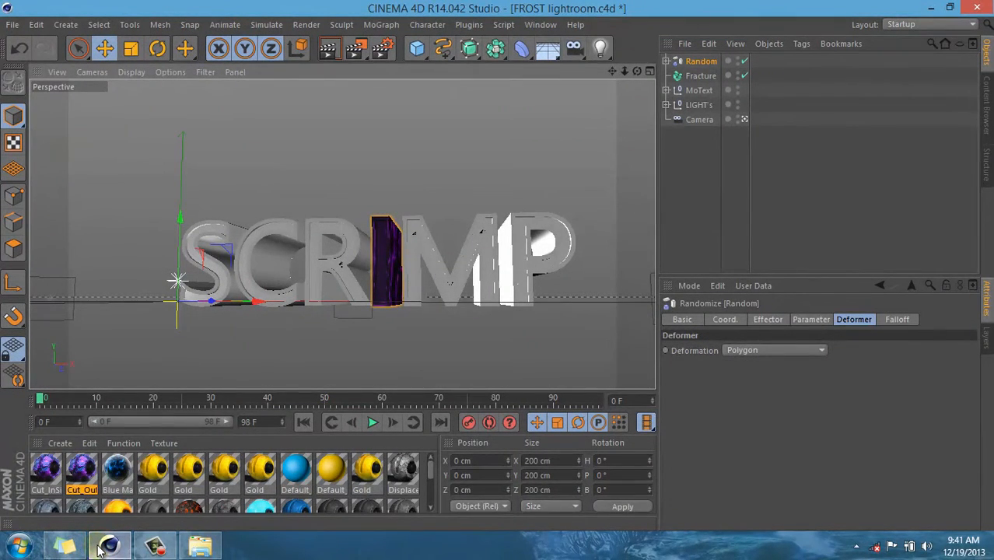
{"action": "left_click_drag", "start_coordinate": [636, 71], "coordinate": [499, 271]}
{"action": "left_click", "coordinate": [709, 91]}
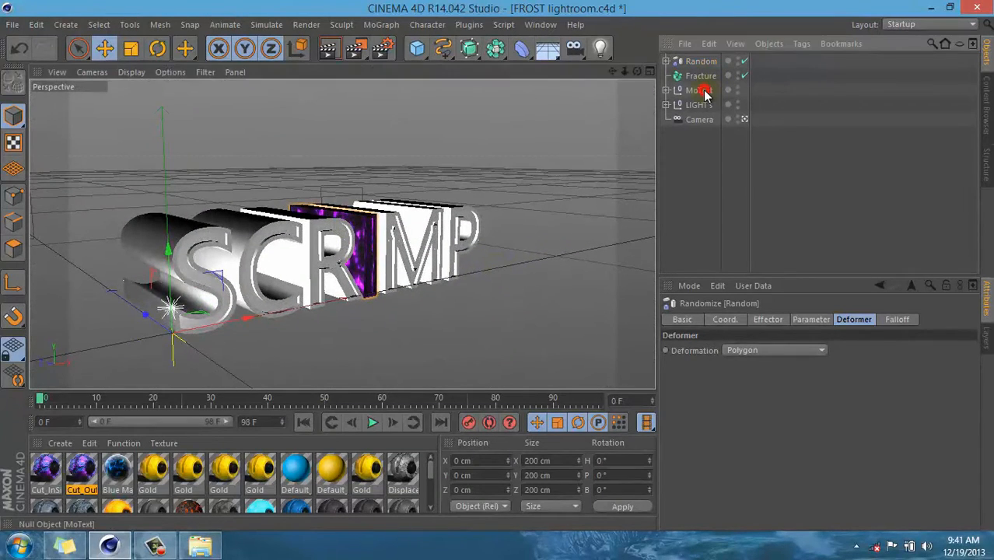
{"action": "key", "text": "Delete"}
{"action": "left_click", "coordinate": [698, 75]}
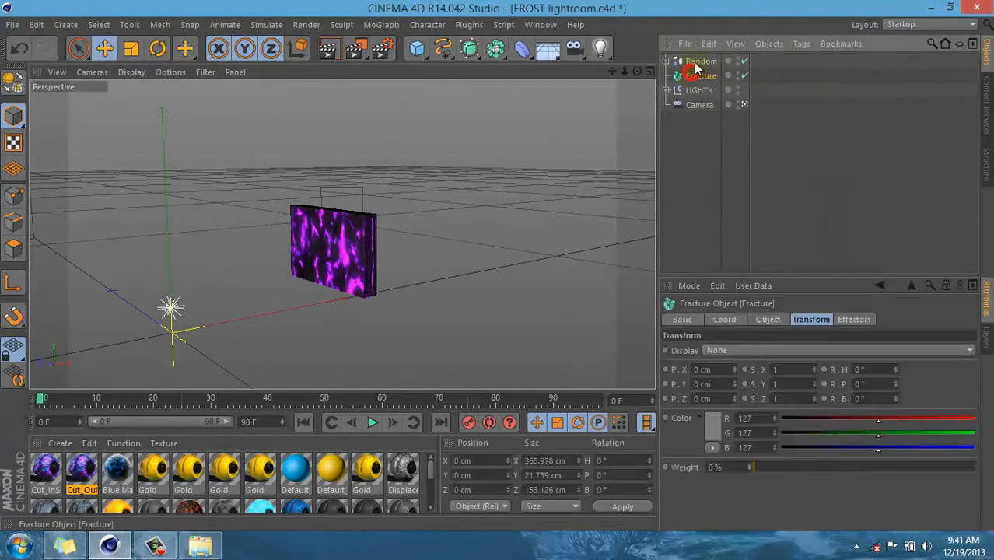
{"action": "key", "text": "Delete"}
{"action": "left_click", "coordinate": [696, 62]}
{"action": "key", "text": "Delete"}
{"action": "left_click_drag", "start_coordinate": [637, 71], "coordinate": [498, 264]}
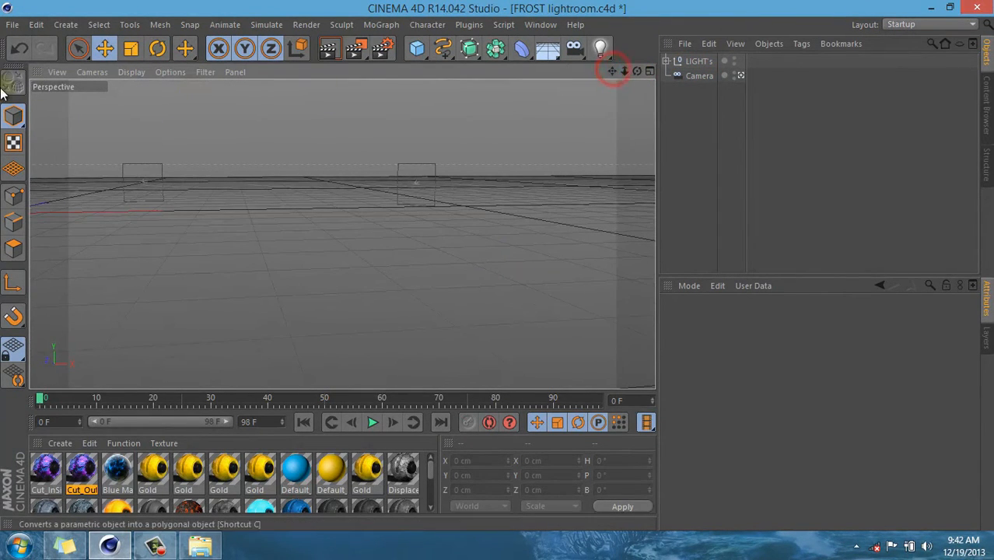
- Open the FROST lightroom project from the Cinema 4d documents folder, keeping the same name and title
{"action": "left_click", "coordinate": [13, 24]}
{"action": "left_click", "coordinate": [23, 50]}
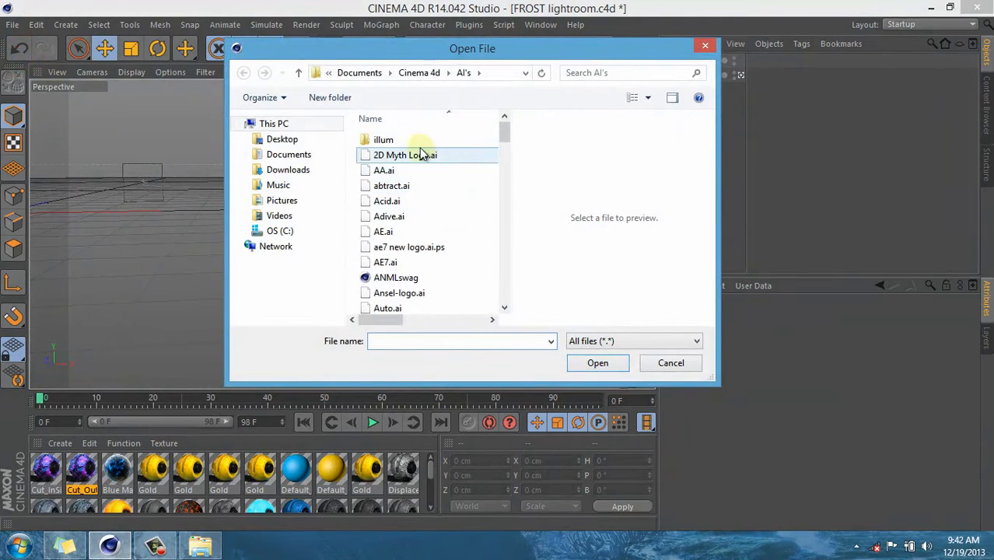
{"action": "left_click", "coordinate": [414, 73]}
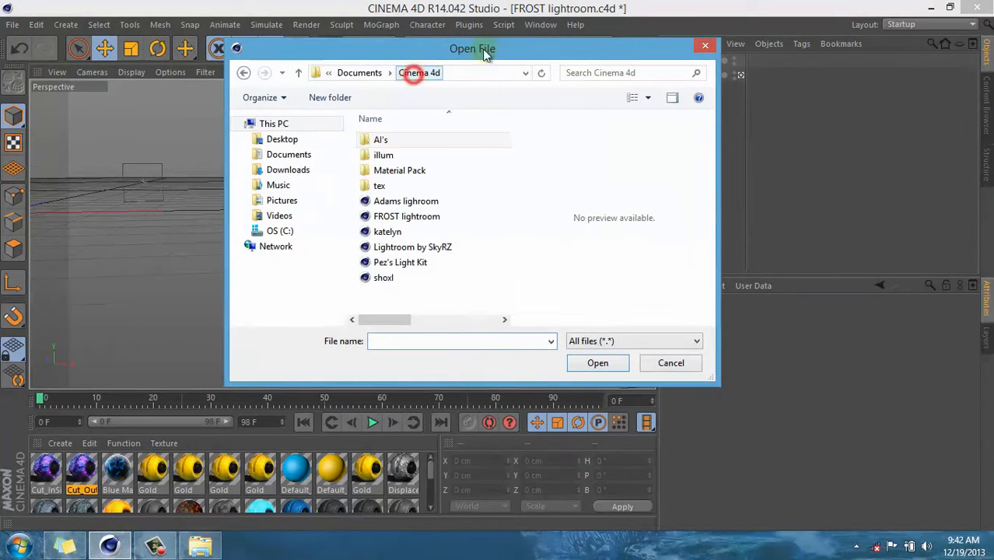
{"action": "left_click", "coordinate": [420, 218]}
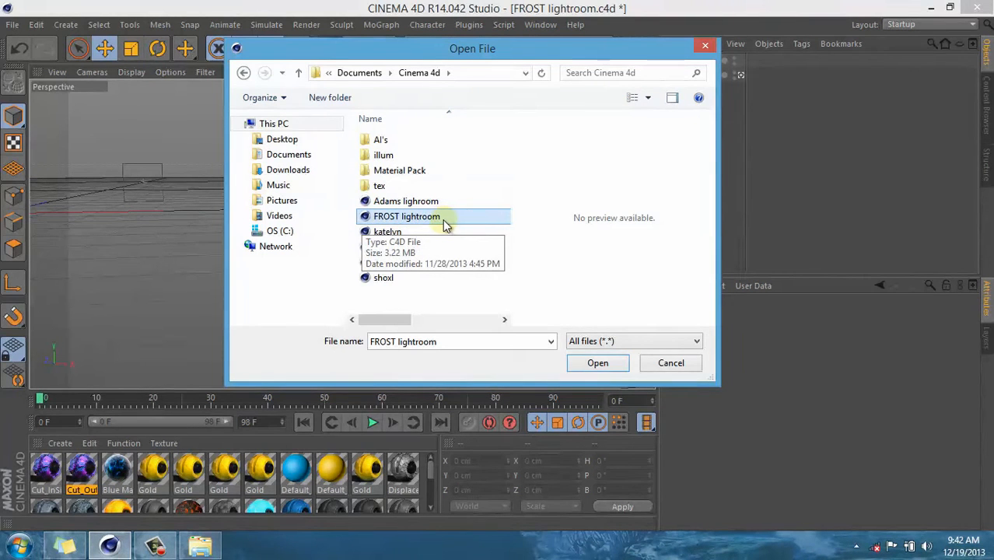
{"action": "left_click", "coordinate": [427, 231]}
{"action": "left_click", "coordinate": [422, 219]}
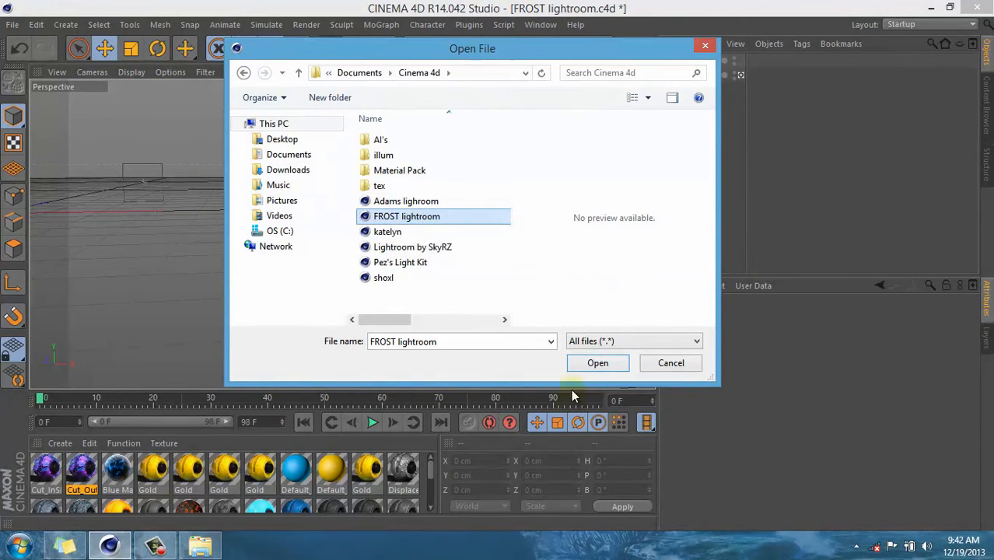
{"action": "left_click", "coordinate": [593, 362]}
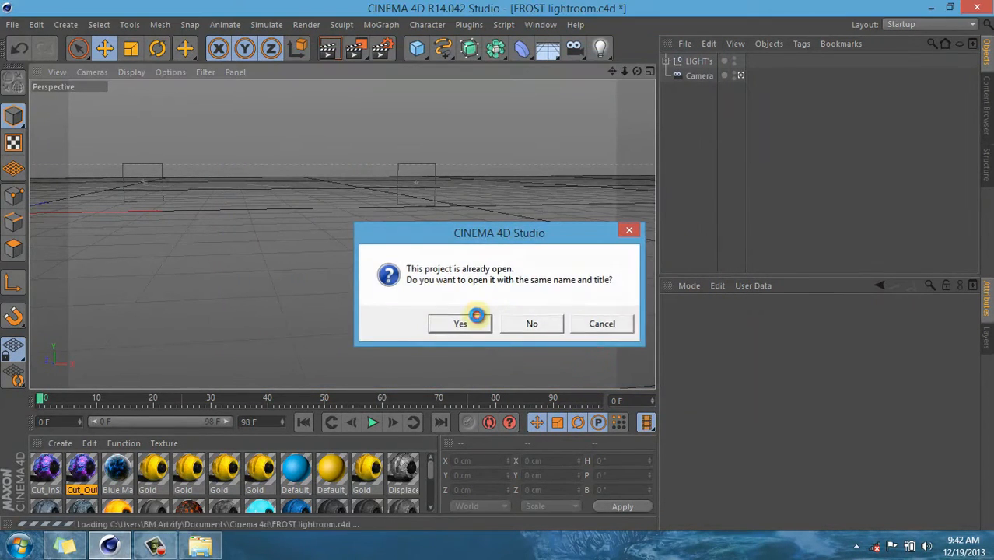
{"action": "left_click", "coordinate": [471, 317]}
- Delete the Random, Fracture, Atom Array and Greebler objects, keeping the LIGHT's group and the Camera
{"action": "left_click_drag", "start_coordinate": [636, 71], "coordinate": [499, 269]}
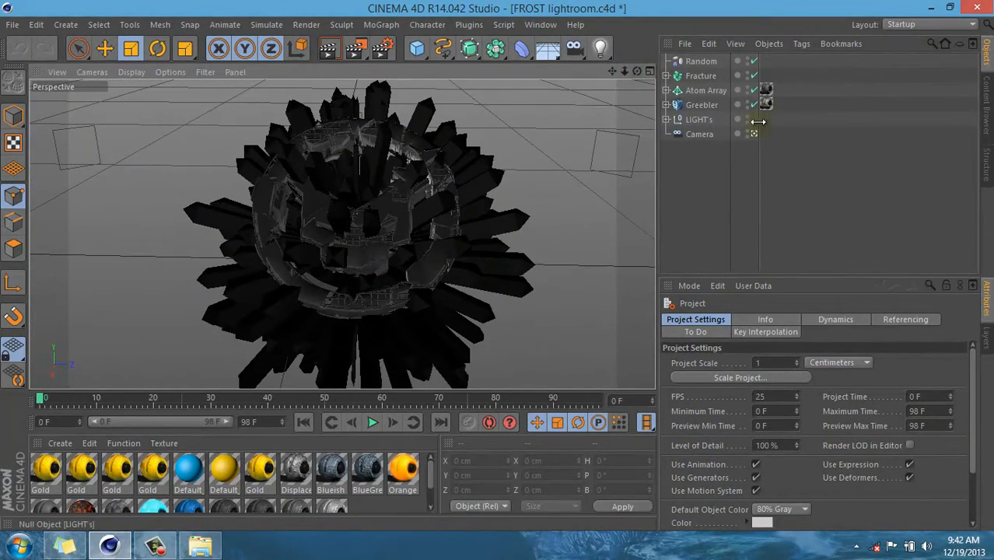
{"action": "left_click", "coordinate": [694, 107]}
{"action": "left_click", "coordinate": [696, 62], "text": "shift"}
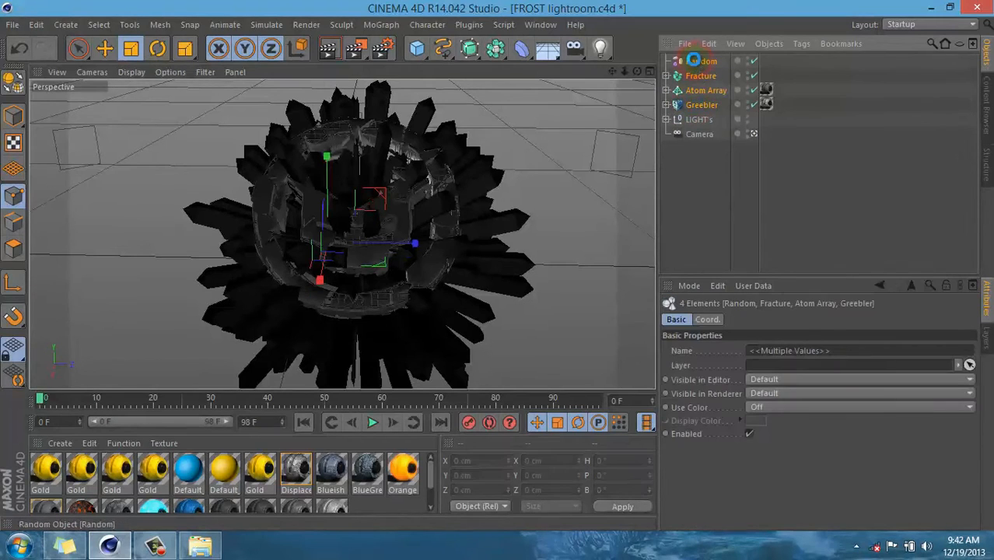
{"action": "key", "text": "Delete"}
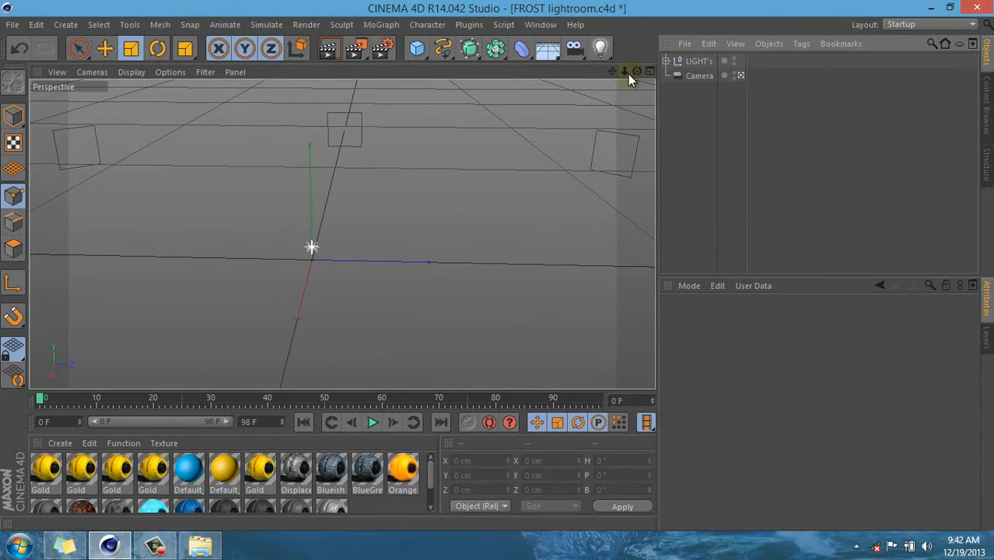
- Examine the light setup from above, below and the front at different distances
{"action": "left_click_drag", "start_coordinate": [635, 71], "coordinate": [500, 270]}
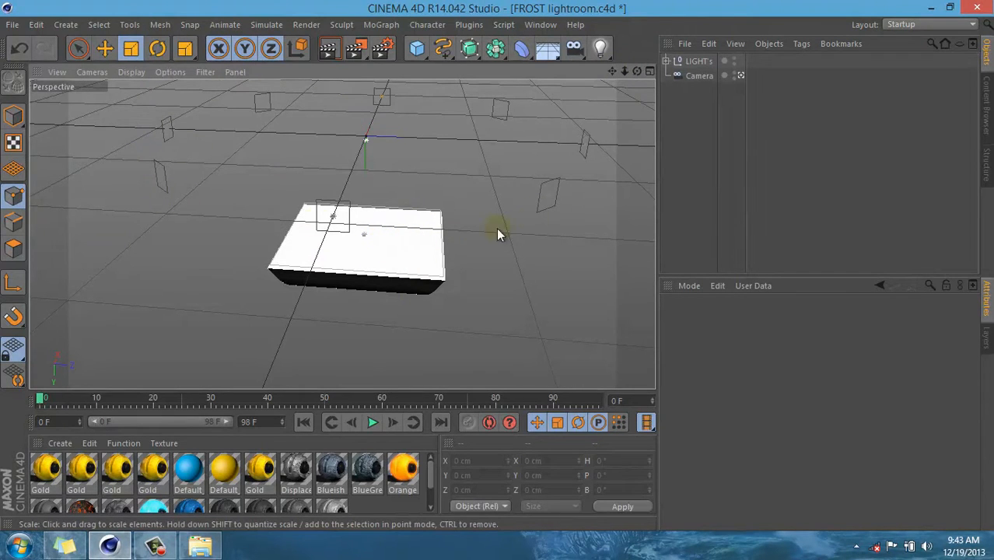
{"action": "left_click_drag", "start_coordinate": [636, 71], "coordinate": [347, 356]}
{"action": "scroll", "coordinate": [346, 352], "scroll_direction": "up", "scroll_amount": 6}
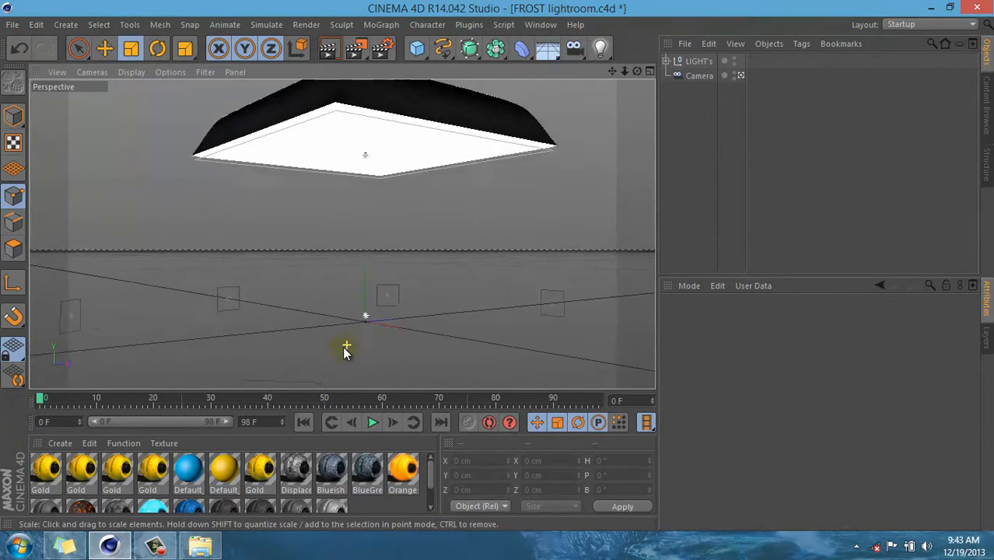
{"action": "scroll", "coordinate": [380, 313], "scroll_direction": "up", "scroll_amount": 4}
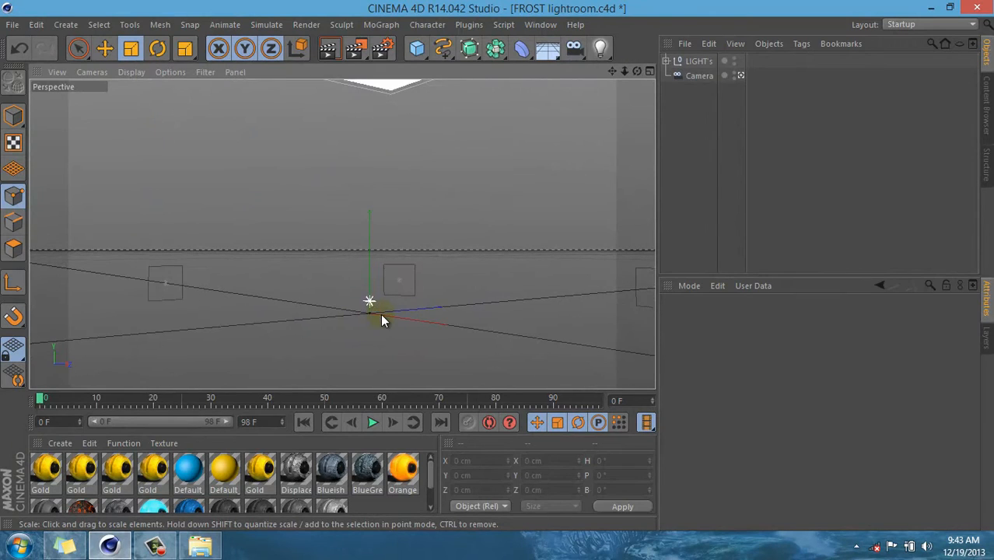
{"action": "left_click_drag", "start_coordinate": [639, 70], "coordinate": [497, 269]}
{"action": "left_click_drag", "start_coordinate": [612, 71], "coordinate": [497, 268]}
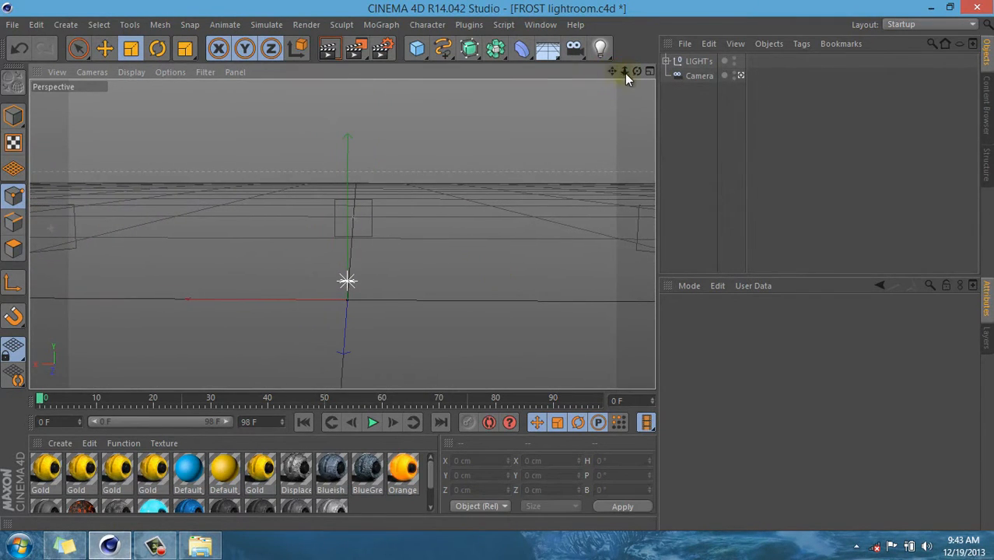
{"action": "left_click_drag", "start_coordinate": [624, 71], "coordinate": [497, 266]}
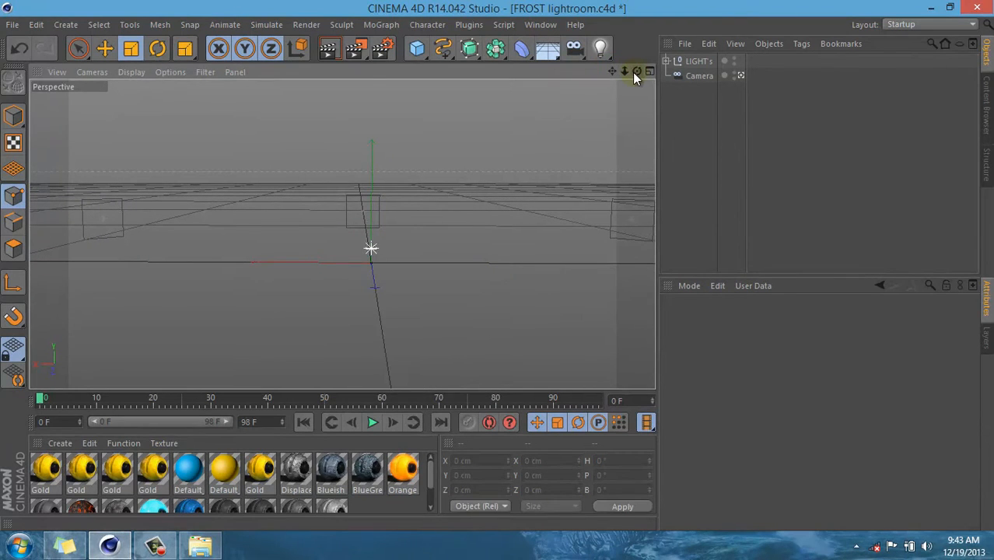
- Alternate between the existing camera's view and the free editor view, orbiting around the camera to compare the two
{"action": "left_click", "coordinate": [739, 75]}
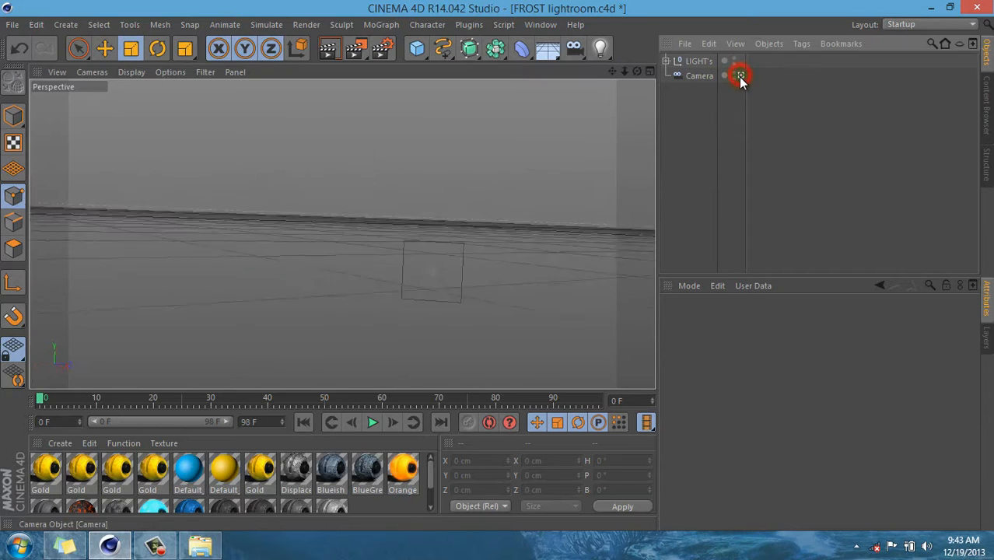
{"action": "left_click", "coordinate": [739, 76]}
{"action": "left_click", "coordinate": [740, 76]}
{"action": "left_click", "coordinate": [740, 76]}
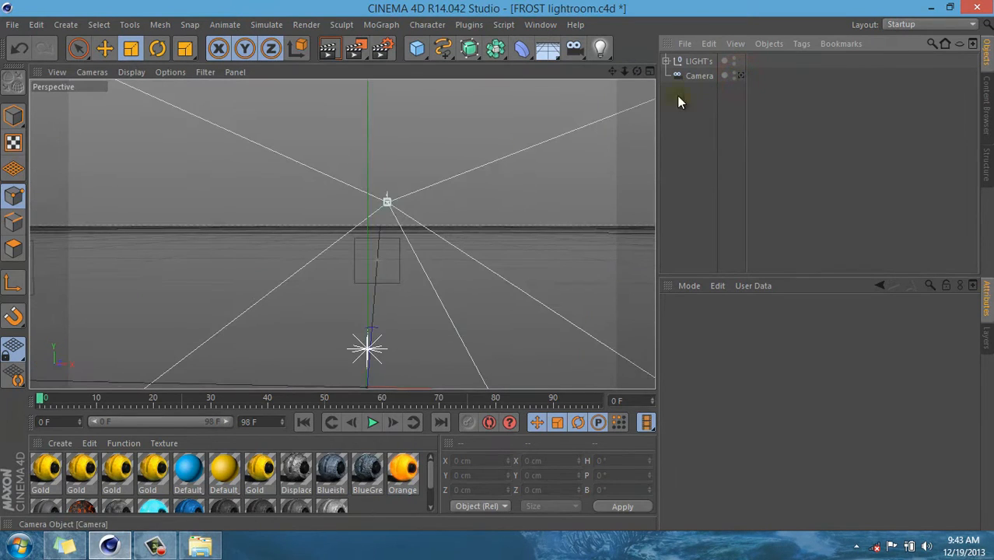
{"action": "left_click_drag", "start_coordinate": [636, 73], "coordinate": [499, 268]}
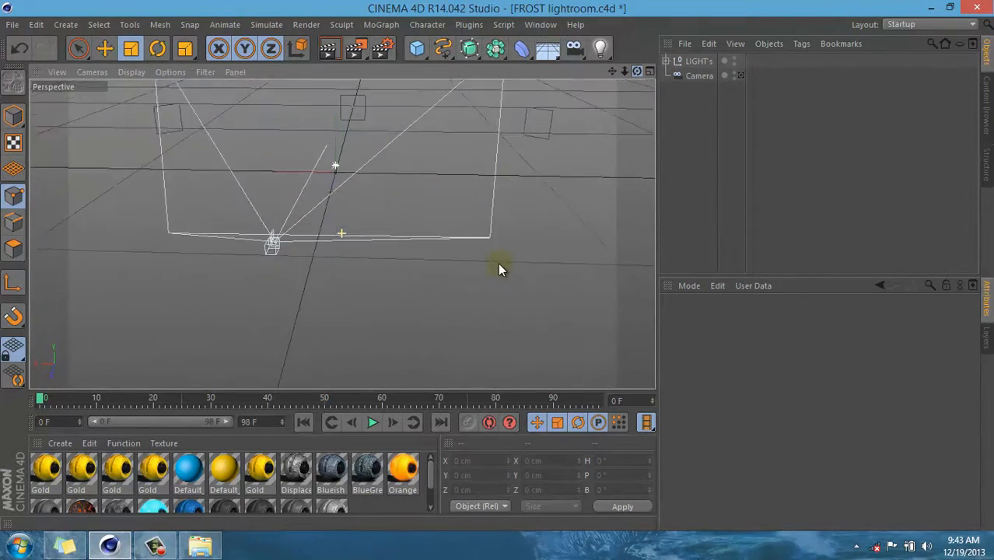
{"action": "left_click", "coordinate": [741, 75]}
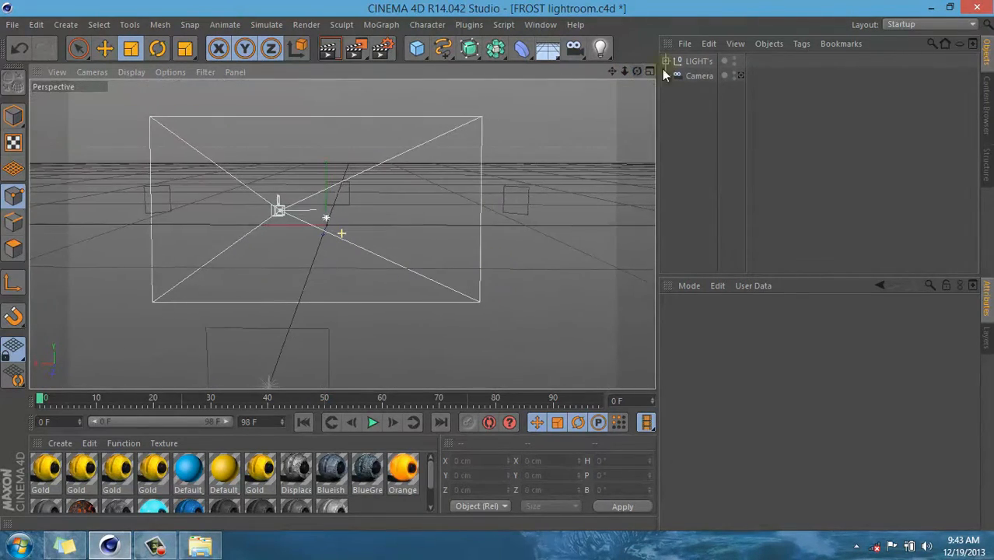
{"action": "left_click", "coordinate": [741, 76]}
{"action": "left_click", "coordinate": [741, 75]}
{"action": "left_click", "coordinate": [741, 75]}
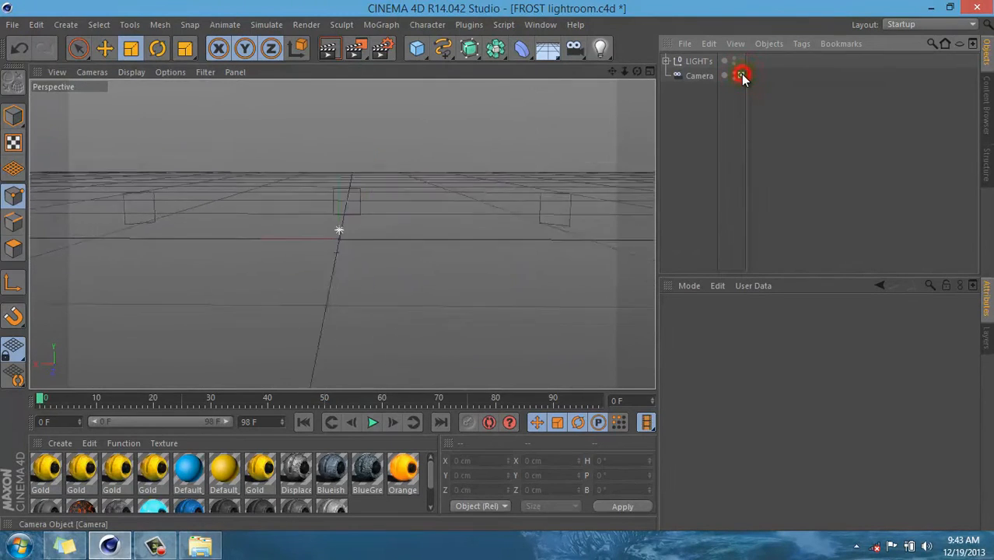
{"action": "left_click", "coordinate": [741, 75]}
- Replace the existing camera with a new standard Camera object and look through it
{"action": "left_click", "coordinate": [701, 75]}
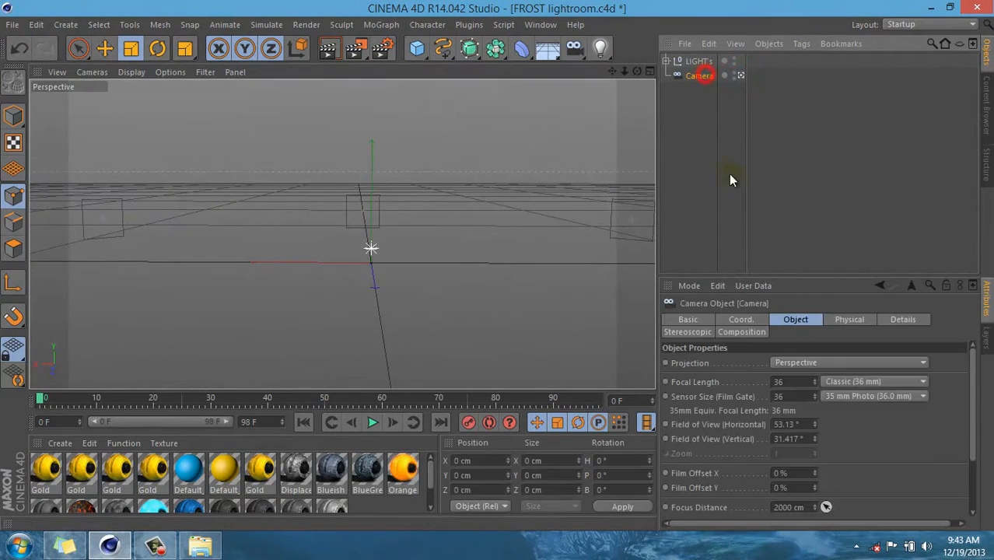
{"action": "key", "text": "Delete"}
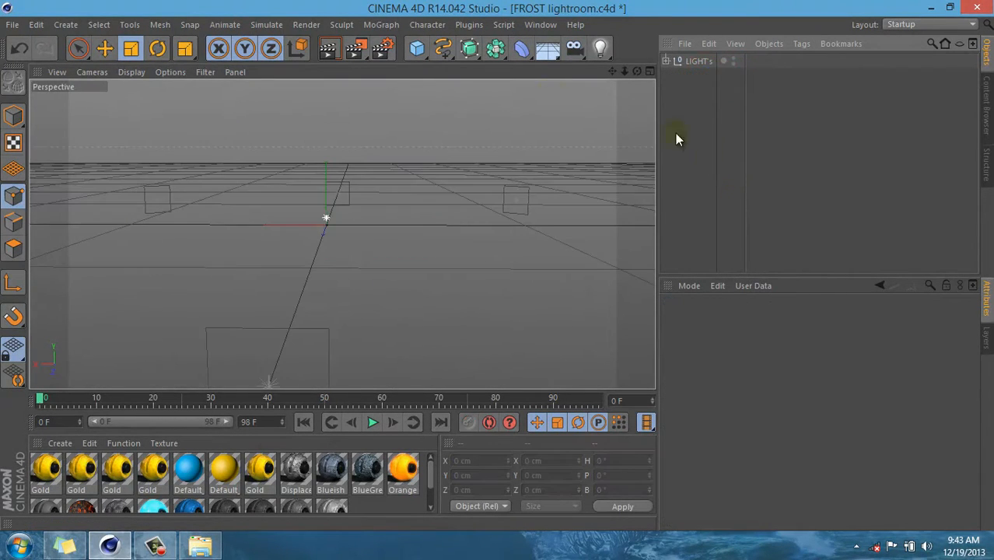
{"action": "left_click", "coordinate": [572, 53]}
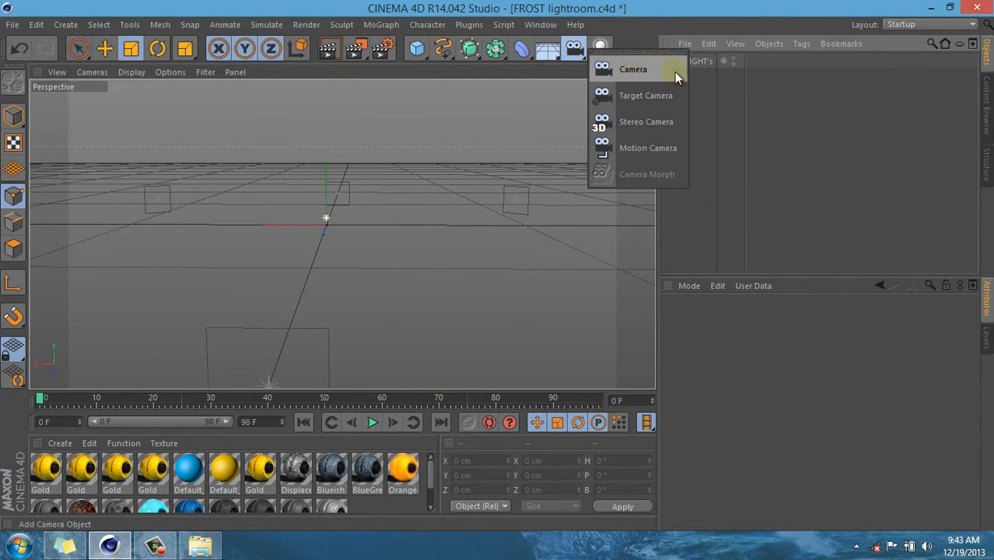
{"action": "left_click", "coordinate": [633, 70]}
{"action": "left_click", "coordinate": [738, 62]}
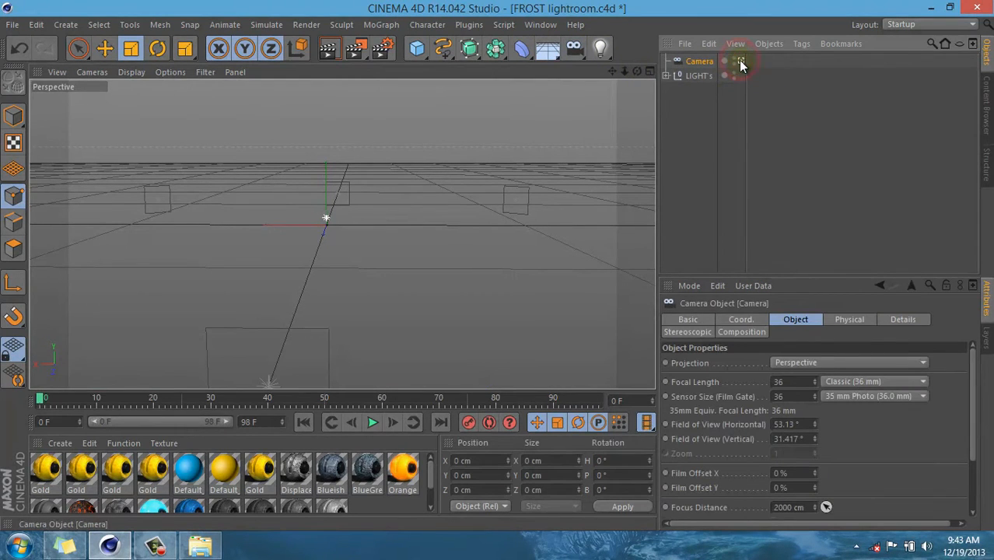
- Compare the new camera's view with the free editor view, orbiting around the scene in each
{"action": "left_click", "coordinate": [741, 60]}
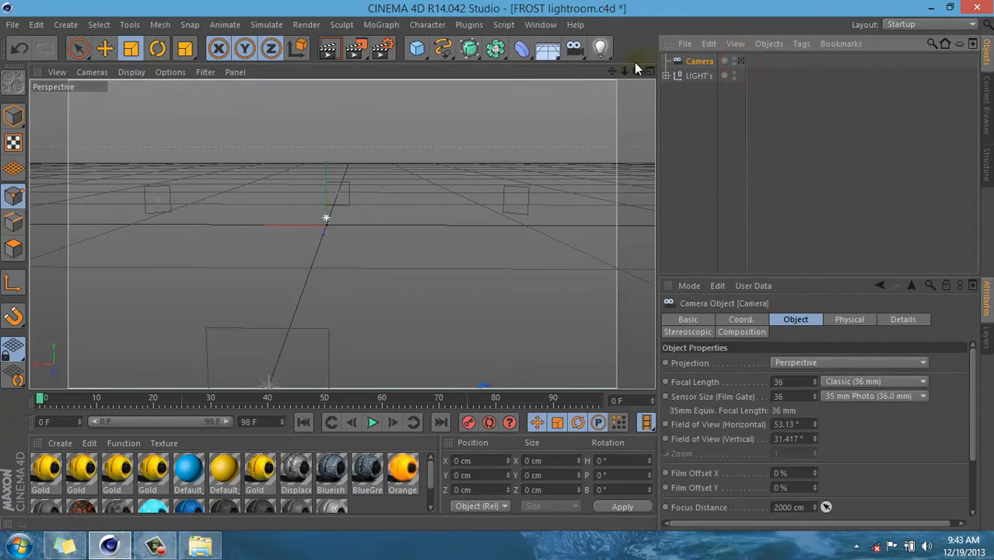
{"action": "left_click_drag", "start_coordinate": [636, 70], "coordinate": [514, 279]}
{"action": "left_click", "coordinate": [740, 62]}
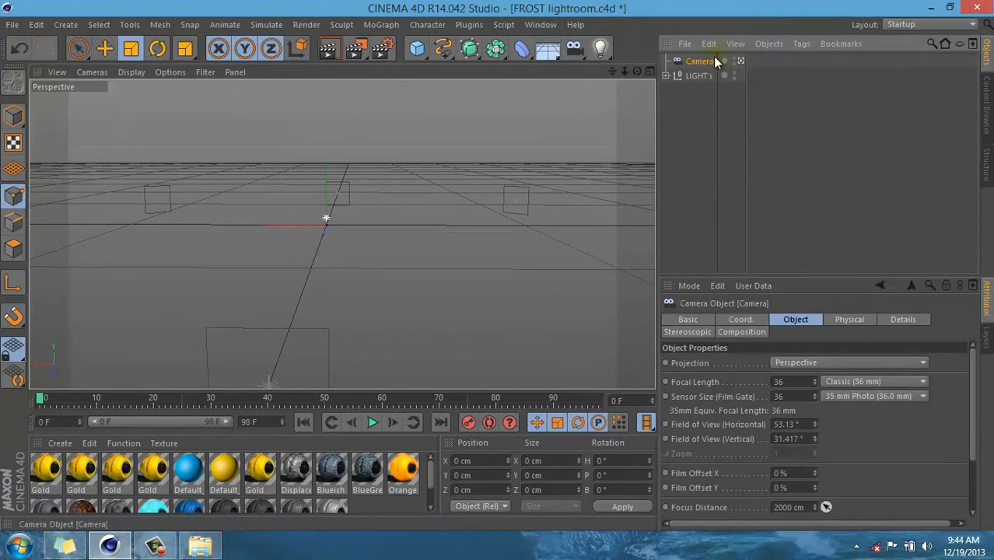
{"action": "mouse_move", "coordinate": [638, 74]}
{"action": "left_mouse_down"}
{"action": "mouse_move", "coordinate": [472, 266]}
{"action": "mouse_move", "coordinate": [639, 77]}
{"action": "left_mouse_up"}
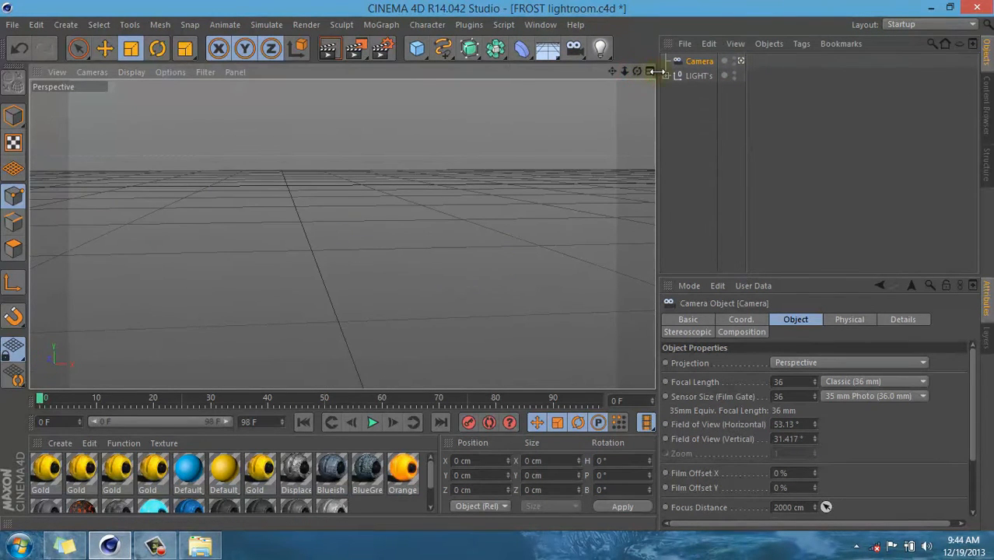
{"action": "left_click", "coordinate": [739, 61]}
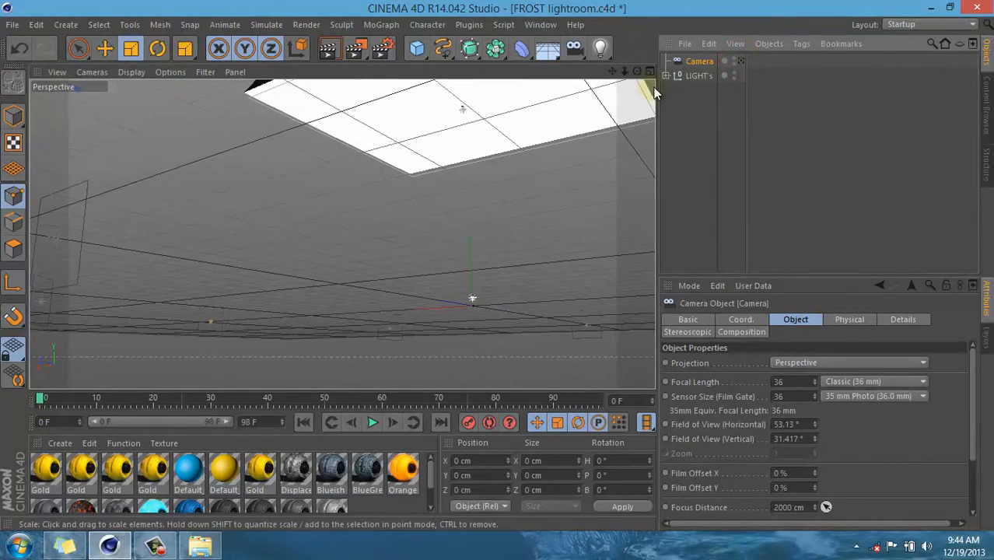
{"action": "left_click_drag", "start_coordinate": [638, 72], "coordinate": [506, 268]}
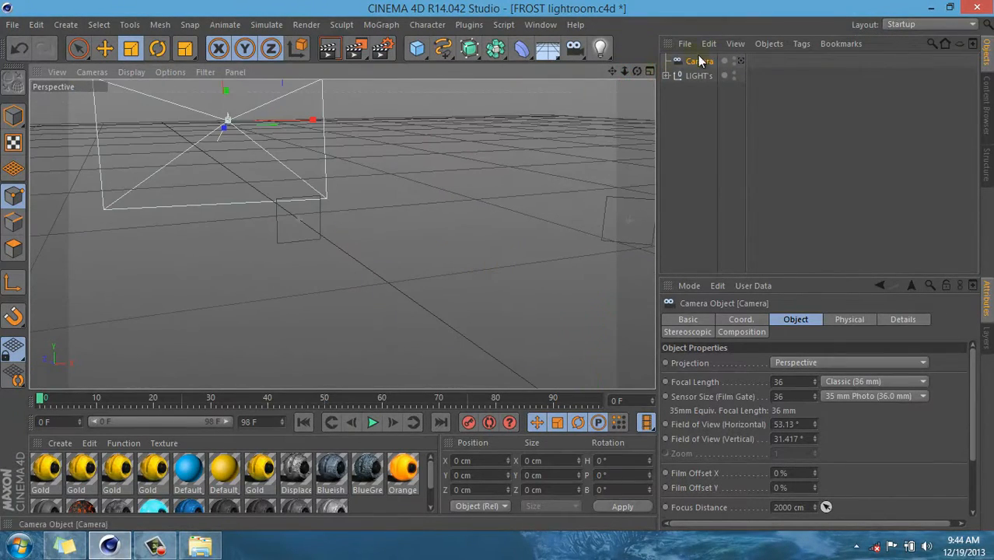
{"action": "left_click", "coordinate": [740, 61]}
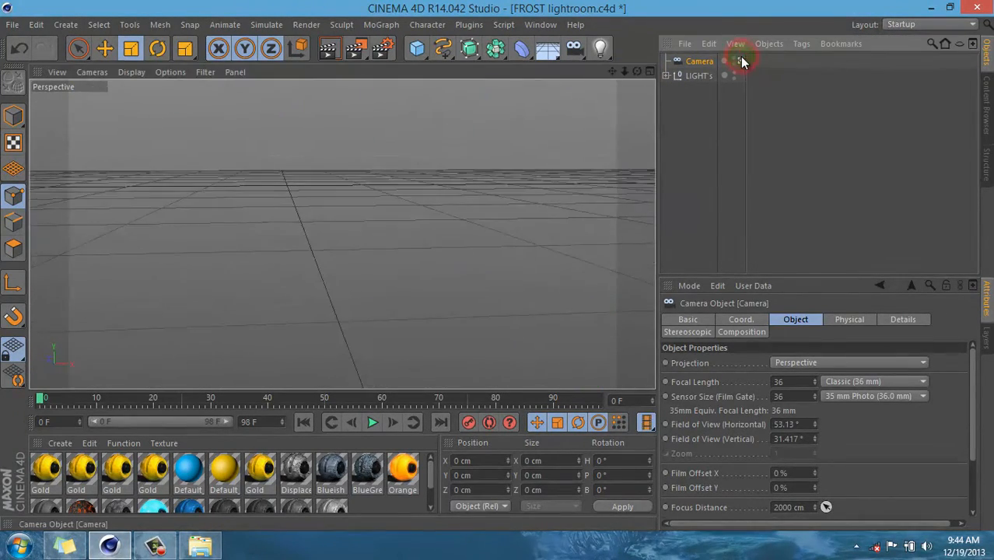
- Orbit and zoom the active camera to frame the centre of the light setup, and check it against the editor view
{"action": "left_click_drag", "start_coordinate": [634, 69], "coordinate": [519, 256]}
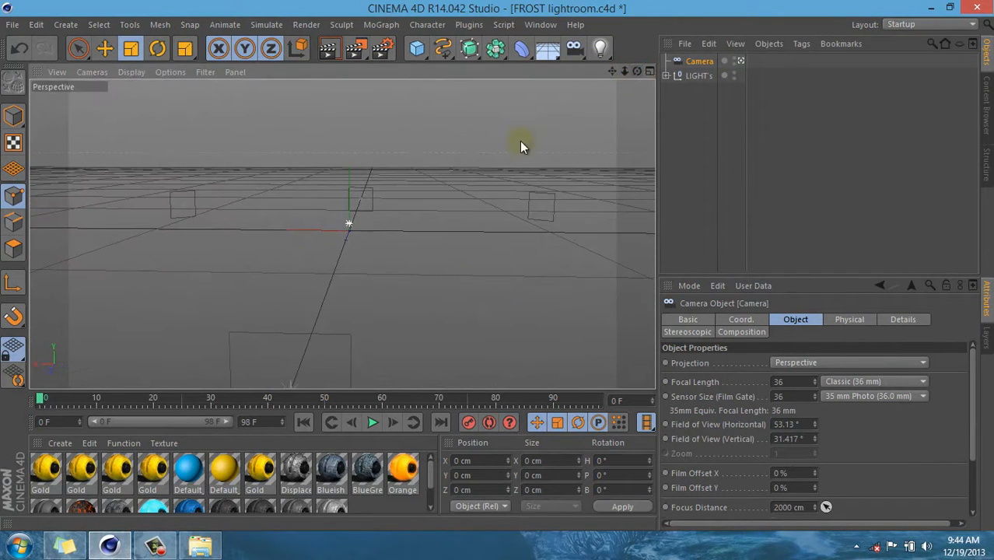
{"action": "scroll", "coordinate": [338, 190], "scroll_direction": "up", "scroll_amount": 3}
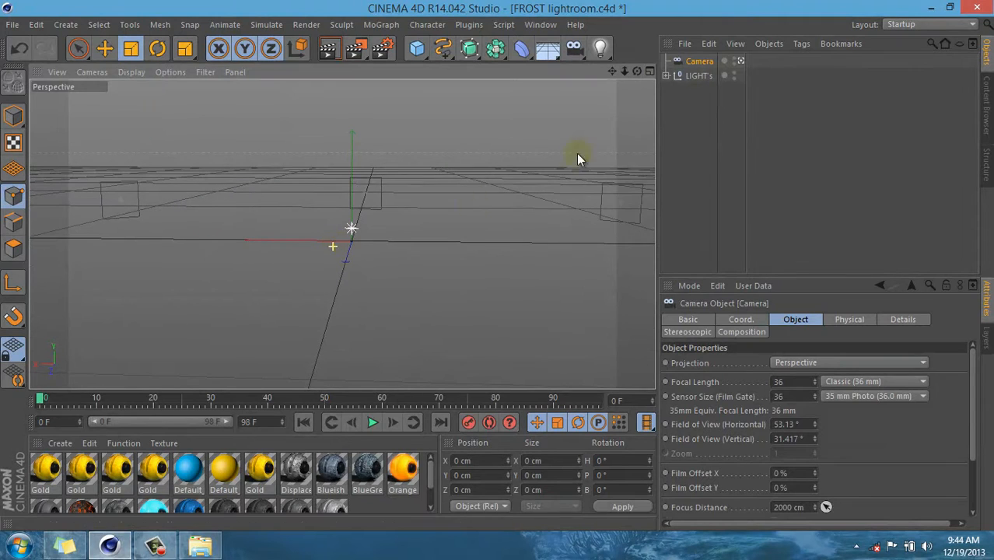
{"action": "left_click", "coordinate": [740, 63]}
{"action": "left_click", "coordinate": [739, 62]}
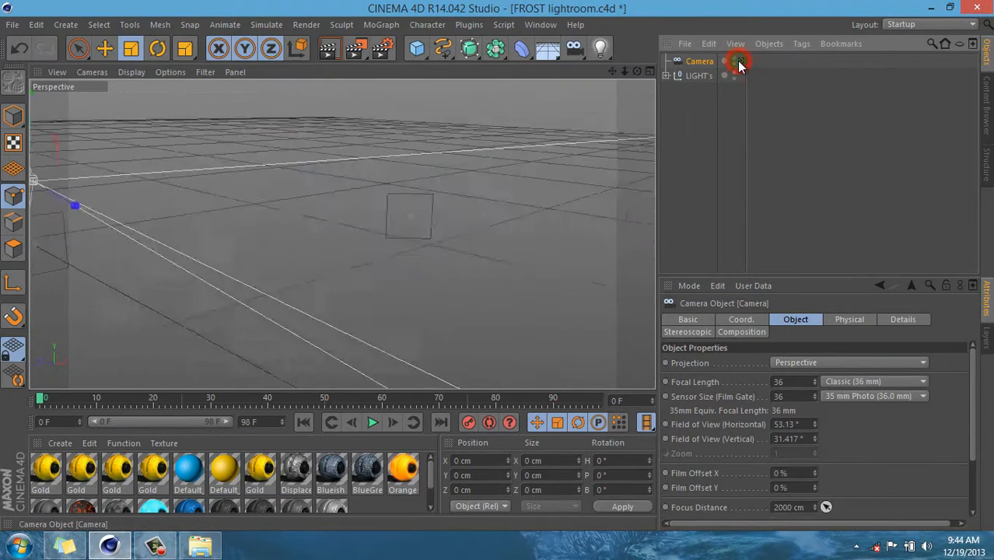
- Orbit the active camera to face the centre of the lights and glance at the preset material library
{"action": "left_click_drag", "start_coordinate": [325, 276], "coordinate": [348, 240], "text": "alt"}
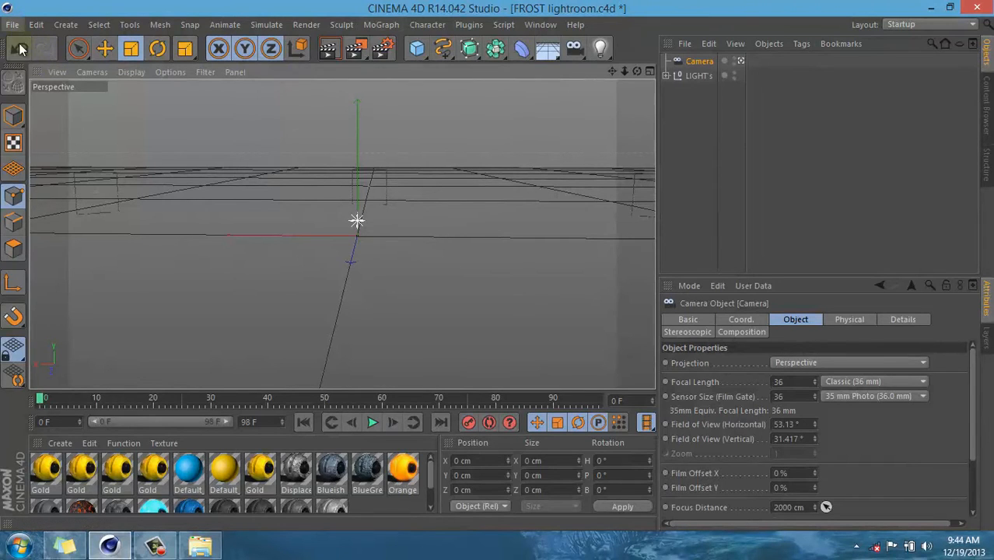
{"action": "left_click", "coordinate": [986, 108]}
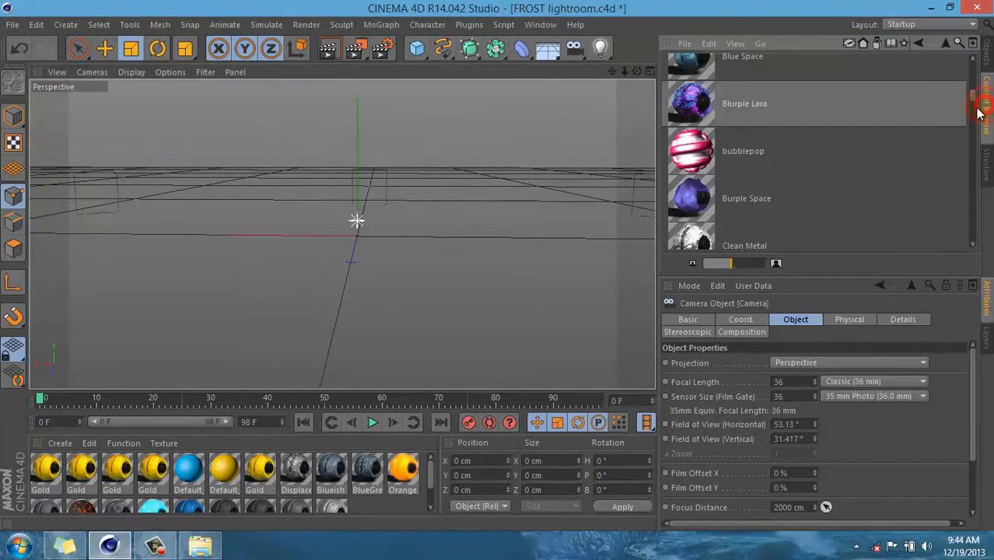
{"action": "left_click", "coordinate": [985, 51]}
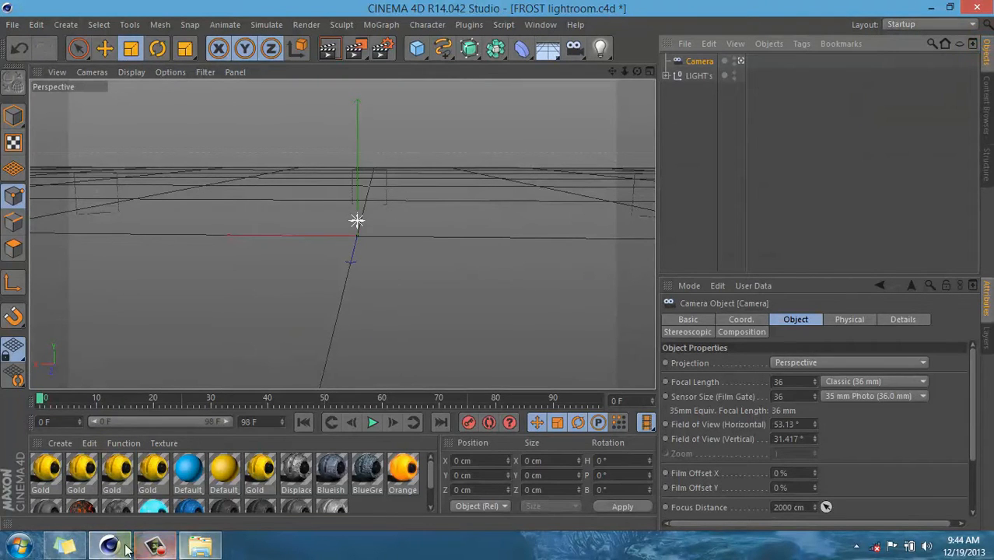
- Switch to File Explorer and select the shoxl library file in the Cinema 4d folder
{"action": "left_click", "coordinate": [204, 544]}
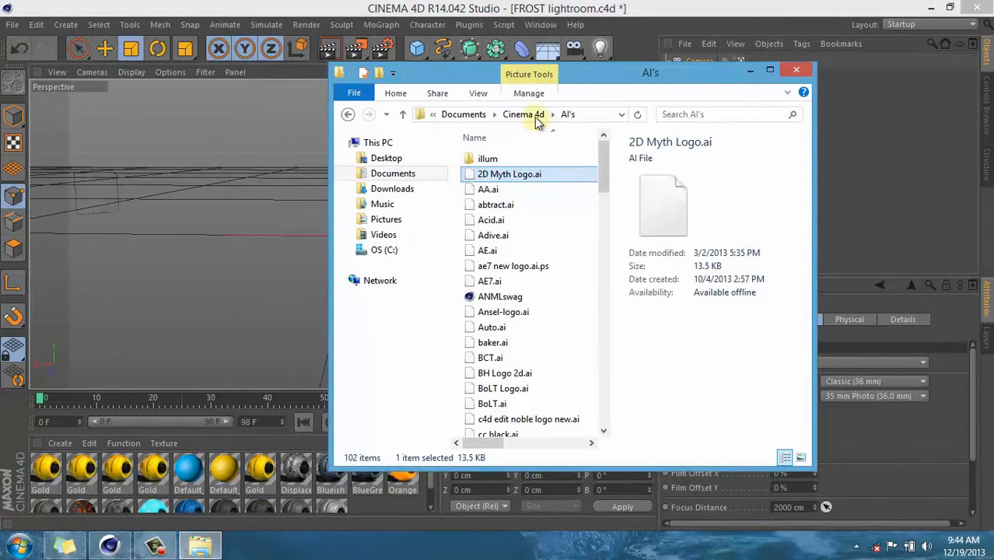
{"action": "left_click", "coordinate": [534, 116]}
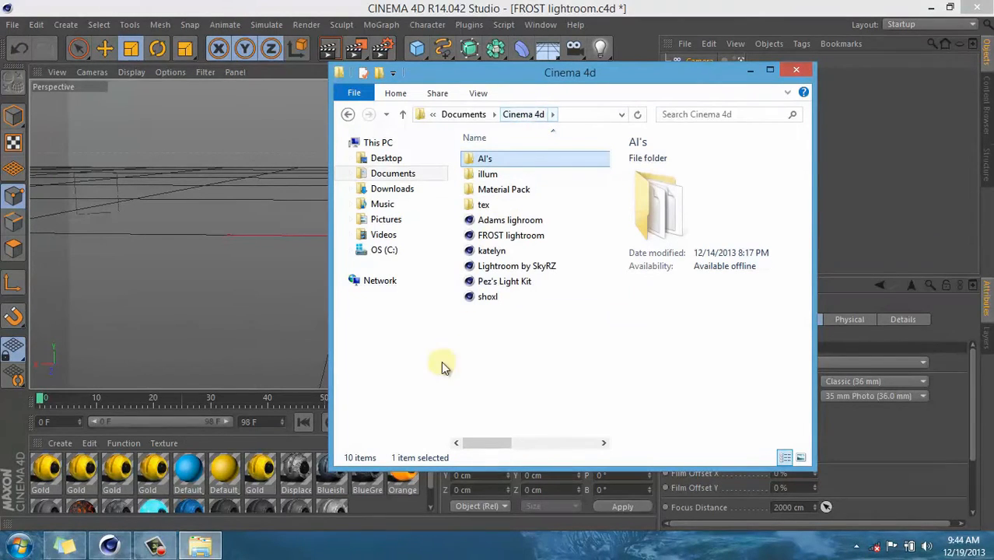
{"action": "left_click", "coordinate": [498, 297]}
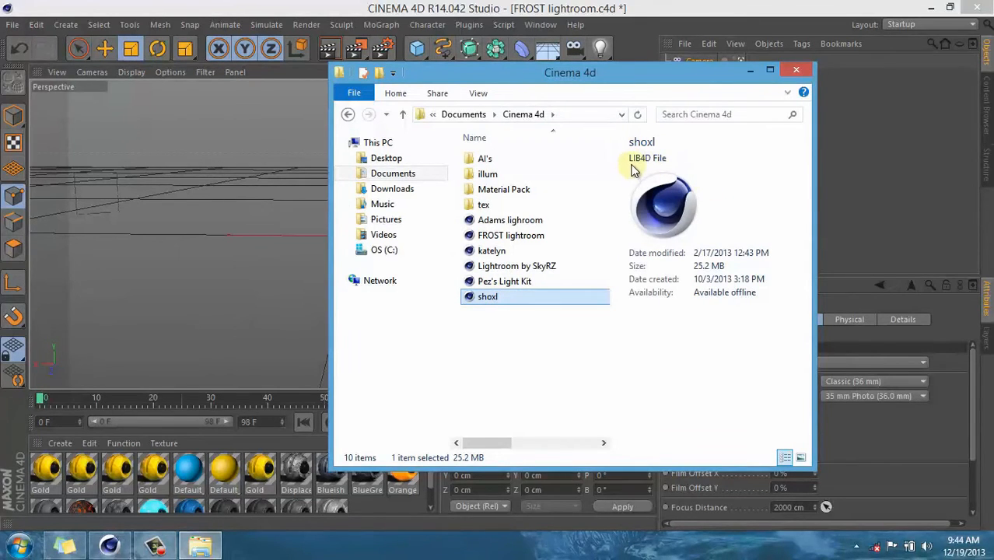
{"action": "left_click", "coordinate": [491, 339]}
{"action": "left_click", "coordinate": [494, 298]}
{"action": "left_click", "coordinate": [493, 332]}
{"action": "left_click", "coordinate": [493, 297]}
{"action": "left_click", "coordinate": [488, 331]}
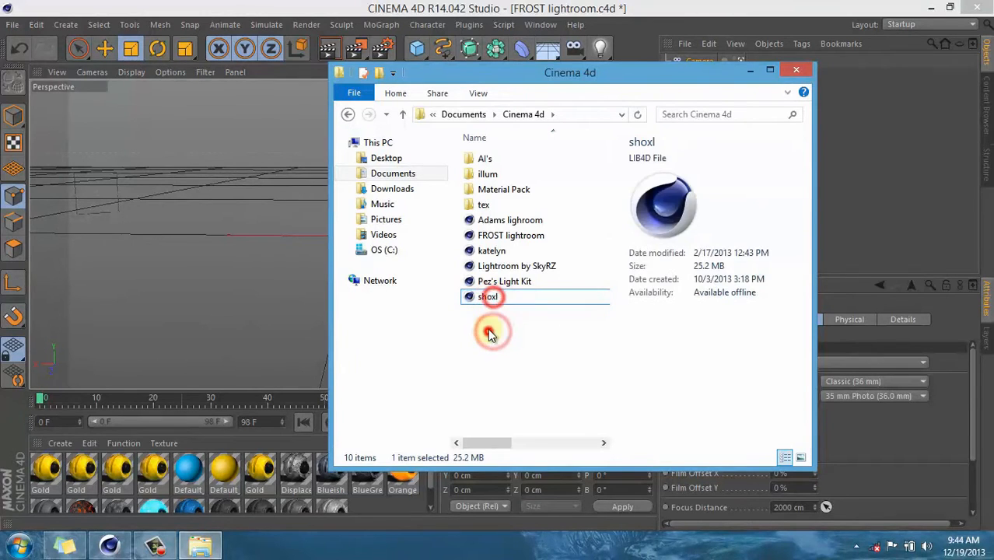
{"action": "left_click", "coordinate": [494, 298]}
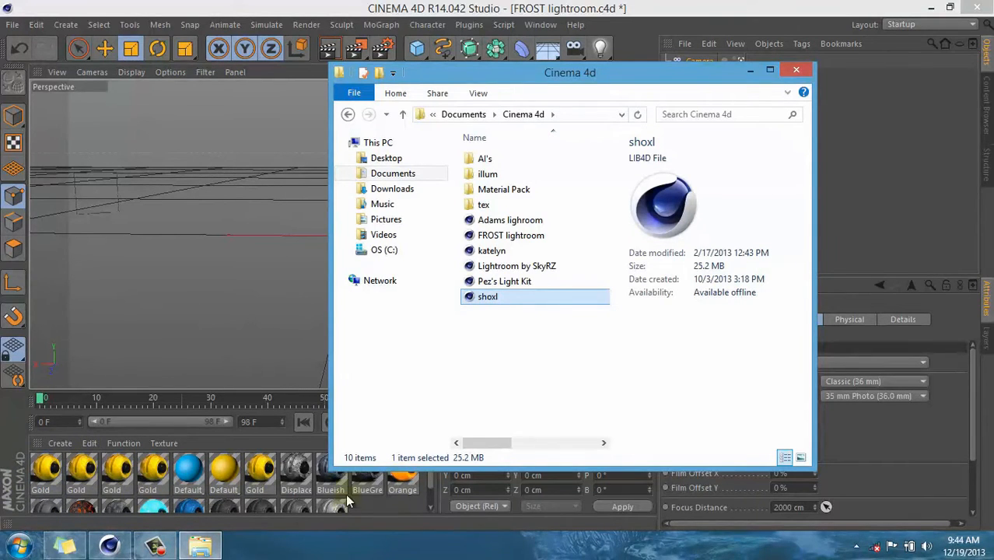
{"action": "left_click", "coordinate": [500, 327]}
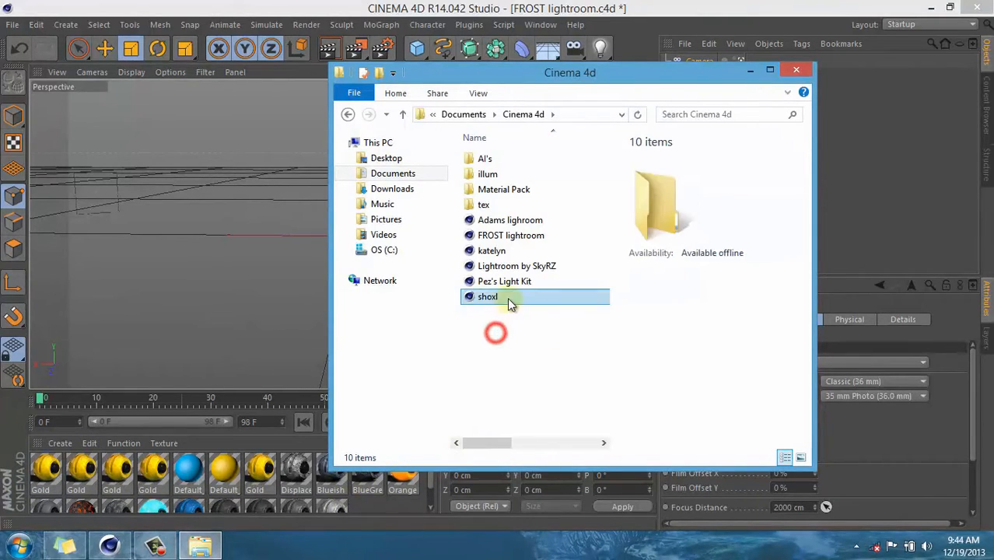
{"action": "left_click", "coordinate": [507, 297]}
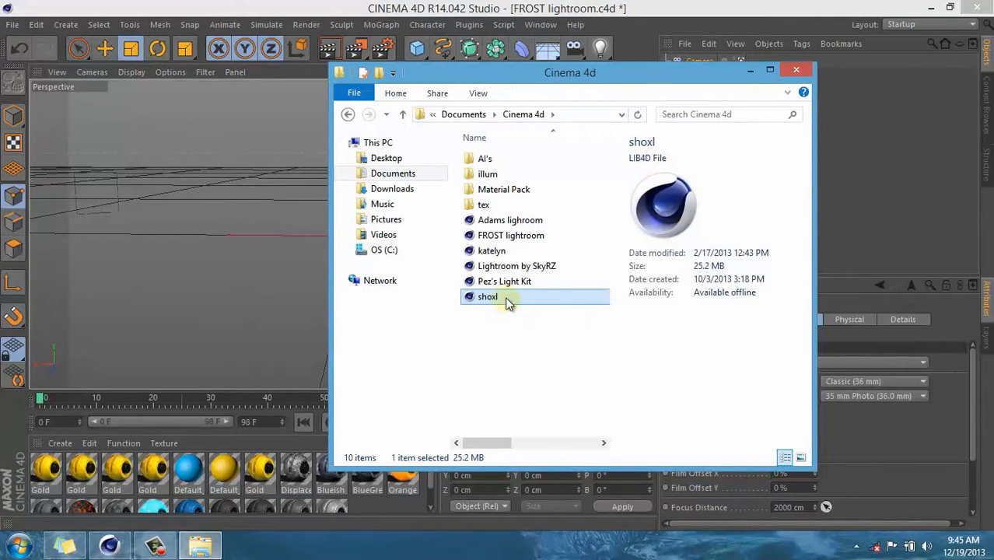
{"action": "left_click", "coordinate": [507, 331]}
{"action": "left_click", "coordinate": [513, 296]}
{"action": "left_click", "coordinate": [500, 362]}
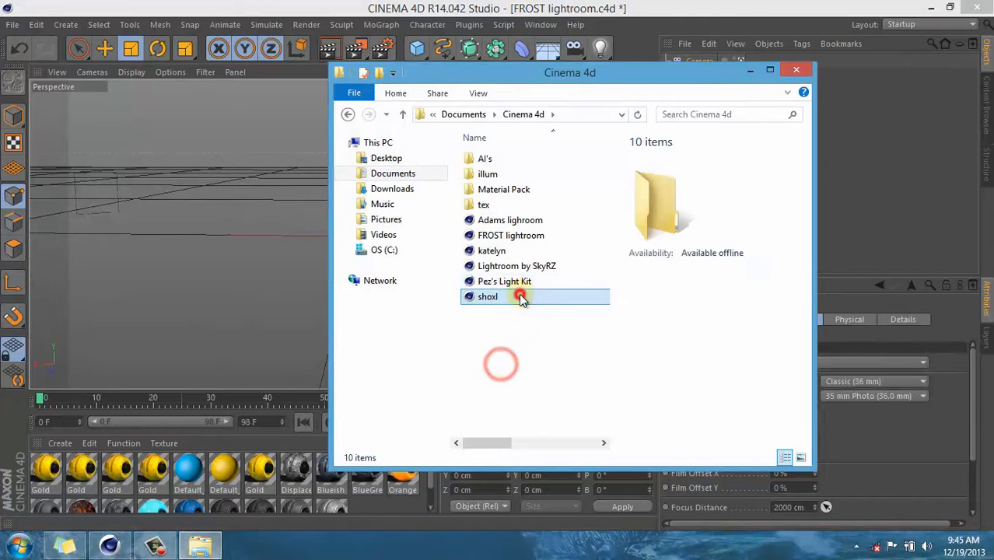
{"action": "left_click", "coordinate": [521, 294]}
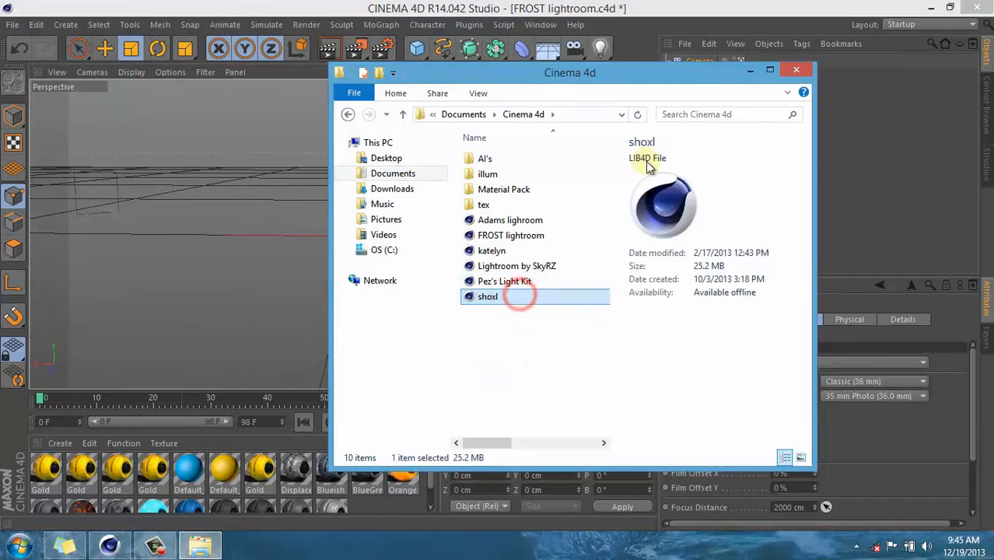
{"action": "left_click", "coordinate": [522, 350]}
{"action": "left_click", "coordinate": [517, 295]}
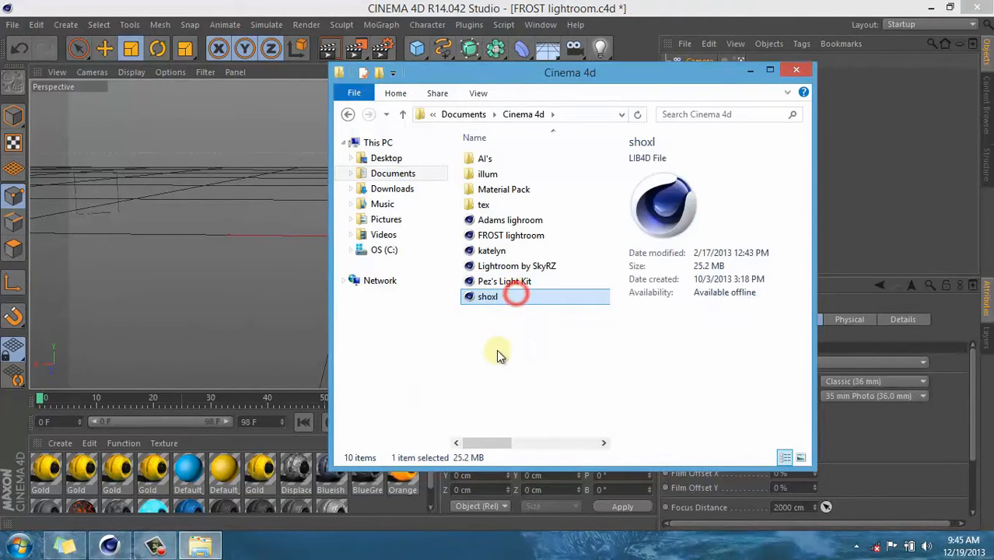
- Inspect the shoxl file's properties, including its file type and location, and close them
{"action": "right_click", "coordinate": [497, 301]}
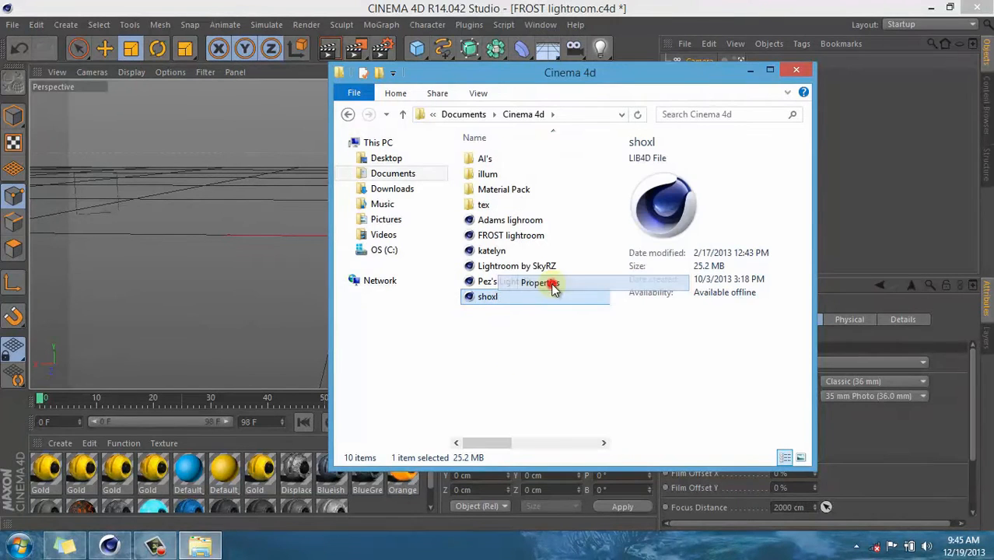
{"action": "left_click", "coordinate": [497, 283]}
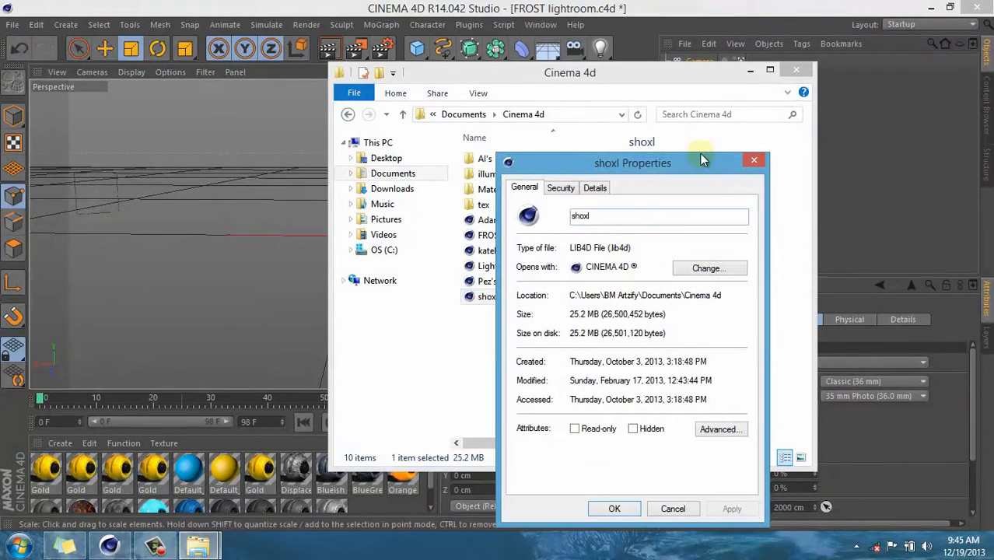
{"action": "left_click_drag", "start_coordinate": [700, 154], "coordinate": [272, 55]}
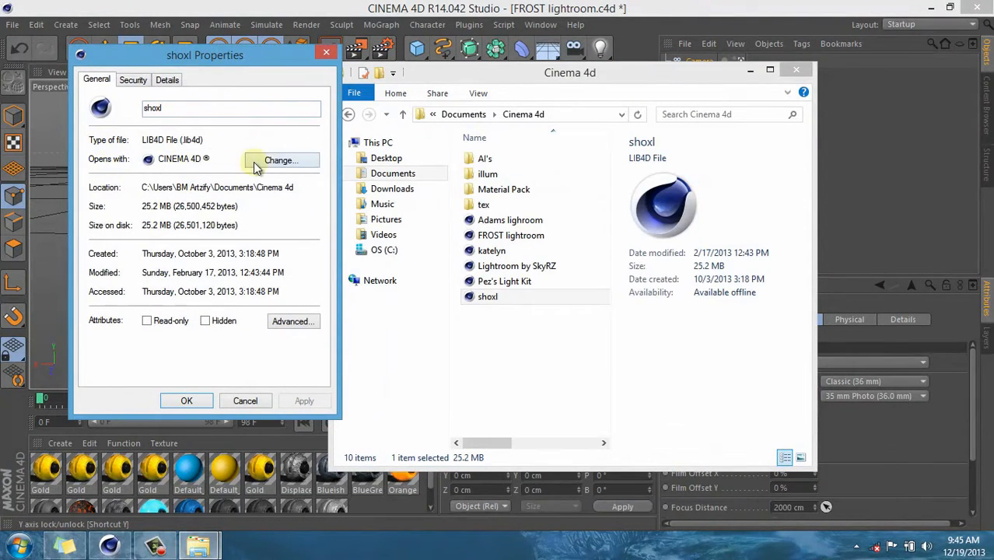
{"action": "left_click", "coordinate": [326, 53]}
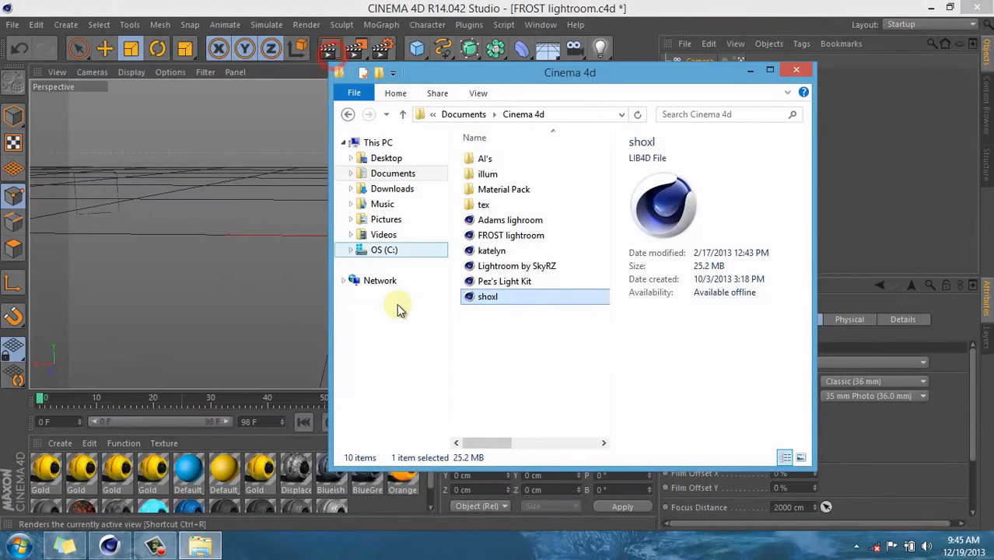
- Open the shoxl library in Cinema 4D and look through its materials to the end with smaller thumbnails
{"action": "double_click", "coordinate": [505, 305]}
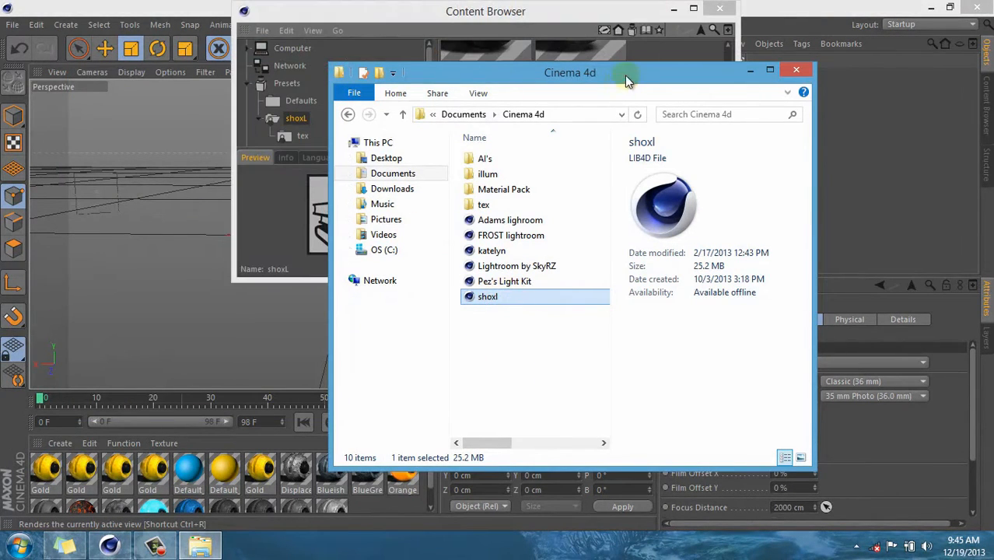
{"action": "left_click_drag", "start_coordinate": [622, 78], "coordinate": [513, 132]}
{"action": "left_click", "coordinate": [642, 126]}
{"action": "left_click_drag", "start_coordinate": [580, 11], "coordinate": [519, 80]}
{"action": "left_click_drag", "start_coordinate": [429, 318], "coordinate": [412, 318]}
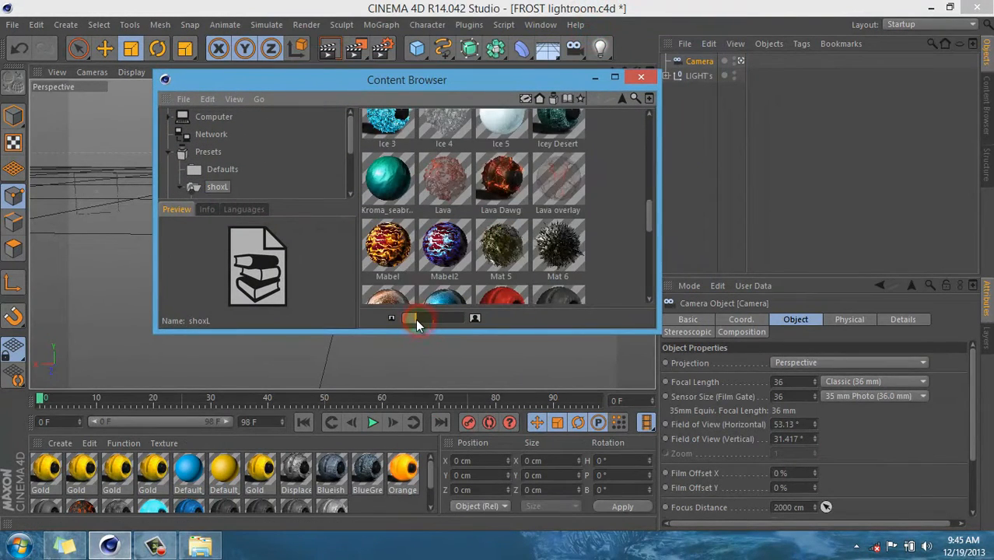
{"action": "left_click_drag", "start_coordinate": [656, 217], "coordinate": [650, 299]}
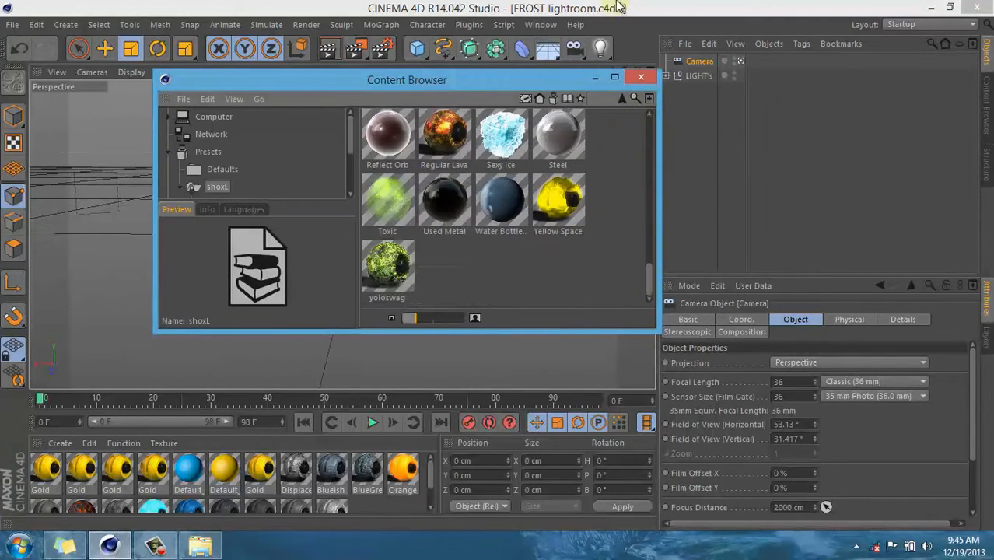
- Close the floating library window, browse the docked material presets, and return to the object list with nothing selected
{"action": "left_click_drag", "start_coordinate": [495, 89], "coordinate": [662, 67]}
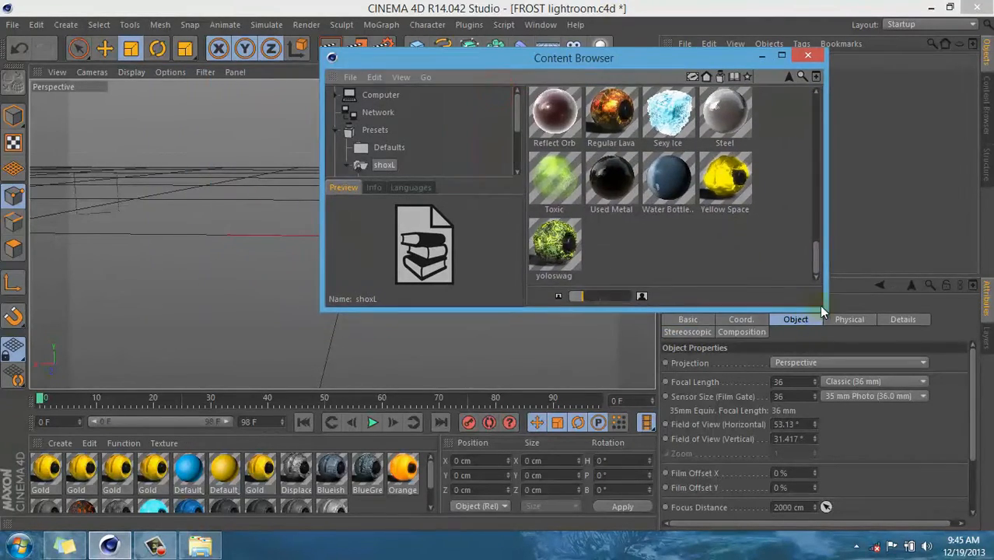
{"action": "left_click_drag", "start_coordinate": [824, 310], "coordinate": [795, 304]}
{"action": "left_click", "coordinate": [780, 56]}
{"action": "left_click", "coordinate": [986, 118]}
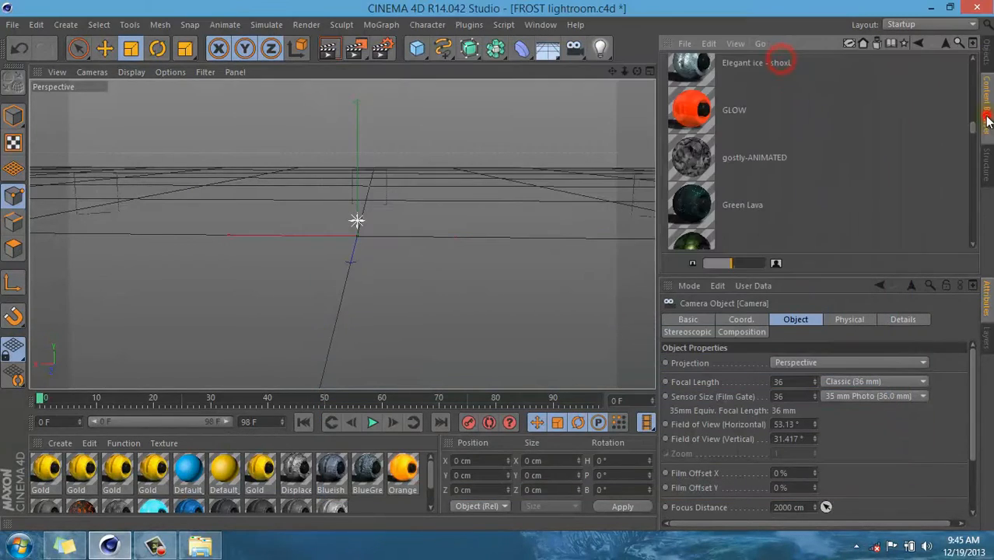
{"action": "left_click_drag", "start_coordinate": [976, 130], "coordinate": [973, 175]}
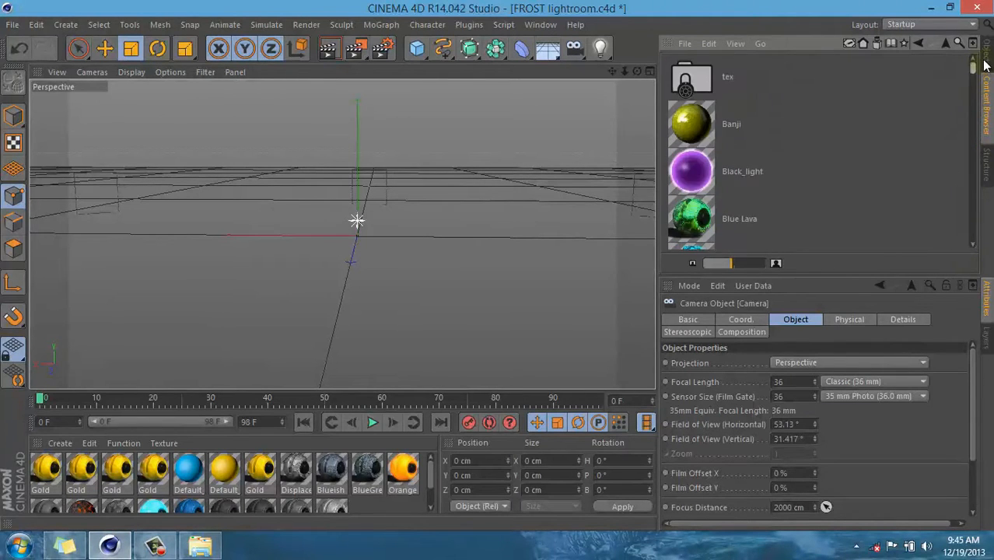
{"action": "left_click", "coordinate": [986, 61]}
{"action": "left_click", "coordinate": [706, 129]}
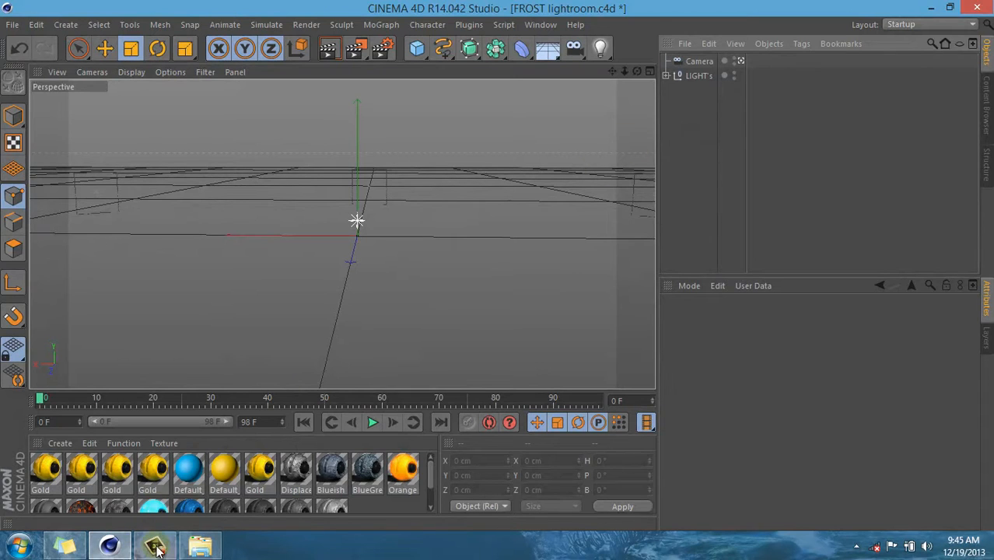
- Switch to File Explorer and look through the Illustrator files in the AI's folder
{"action": "left_click", "coordinate": [200, 545]}
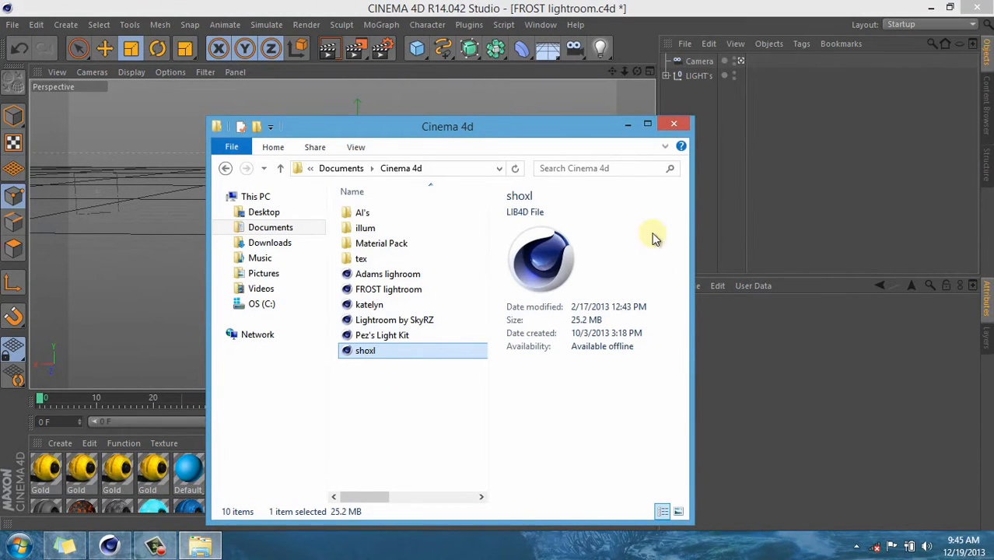
{"action": "left_click_drag", "start_coordinate": [509, 127], "coordinate": [727, 67]}
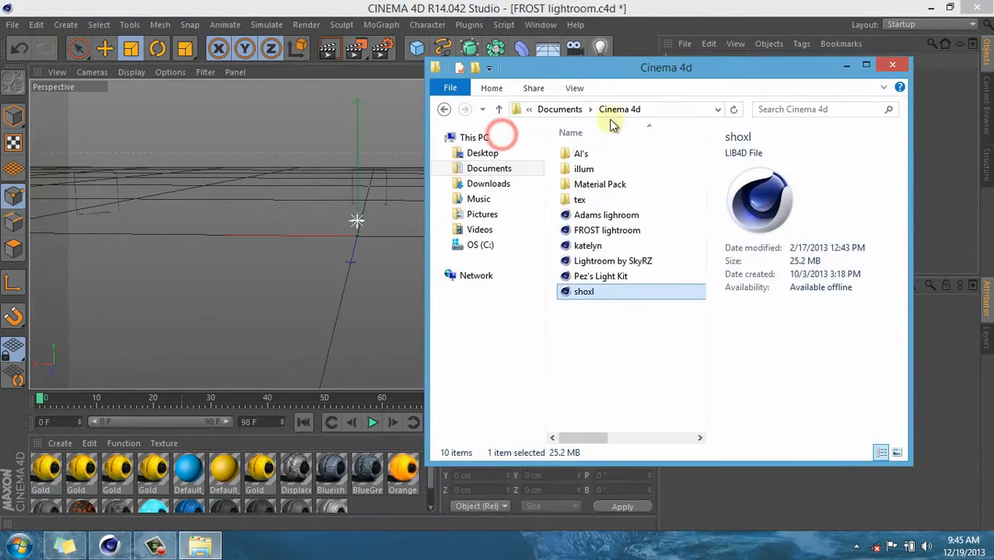
{"action": "double_click", "coordinate": [584, 155]}
{"action": "left_click_drag", "start_coordinate": [699, 162], "coordinate": [699, 126]}
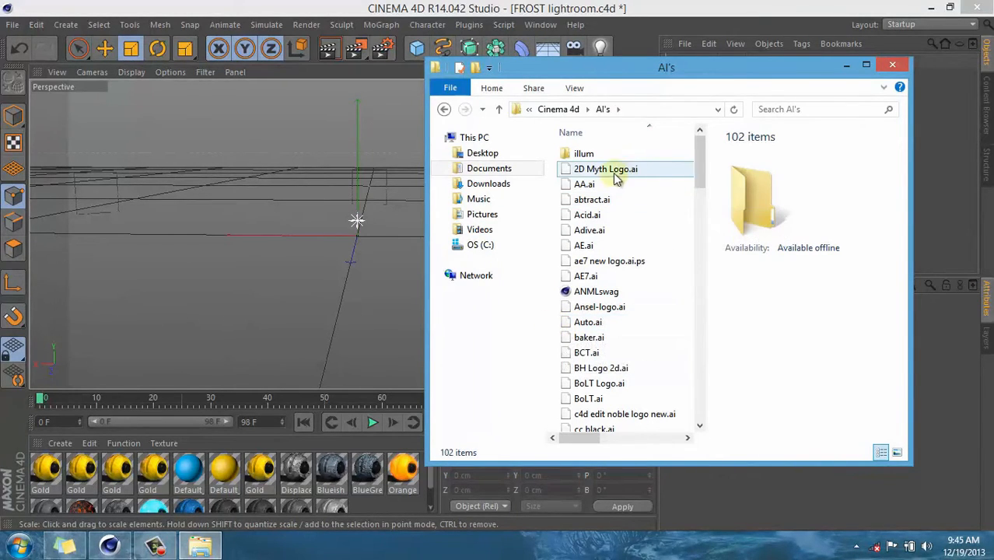
{"action": "left_click", "coordinate": [701, 162]}
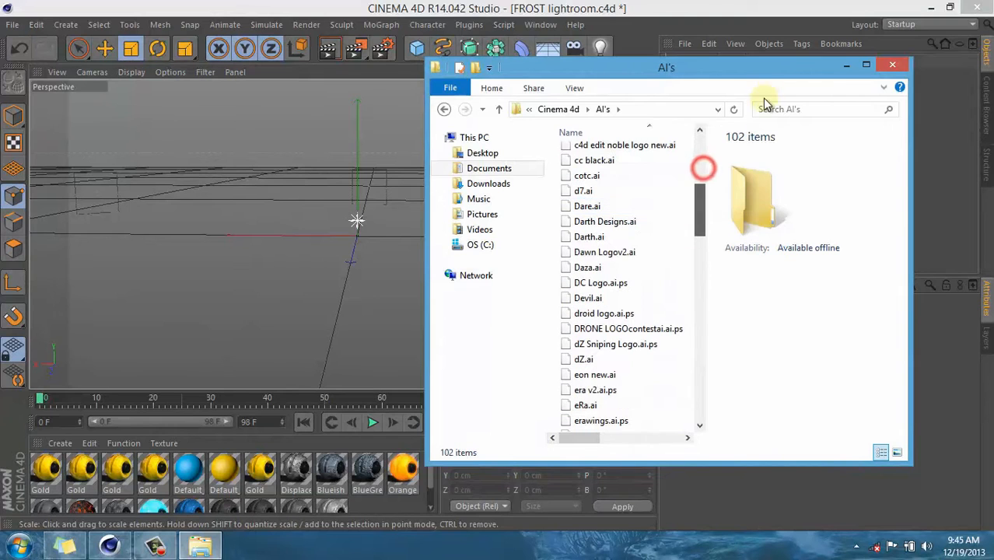
- Back in Cinema 4D, merge the Solar Ai Illustrator artwork from the AI's folder at a scale of 0.5 centimeters with Connect Splines enabled
{"action": "left_click", "coordinate": [128, 14]}
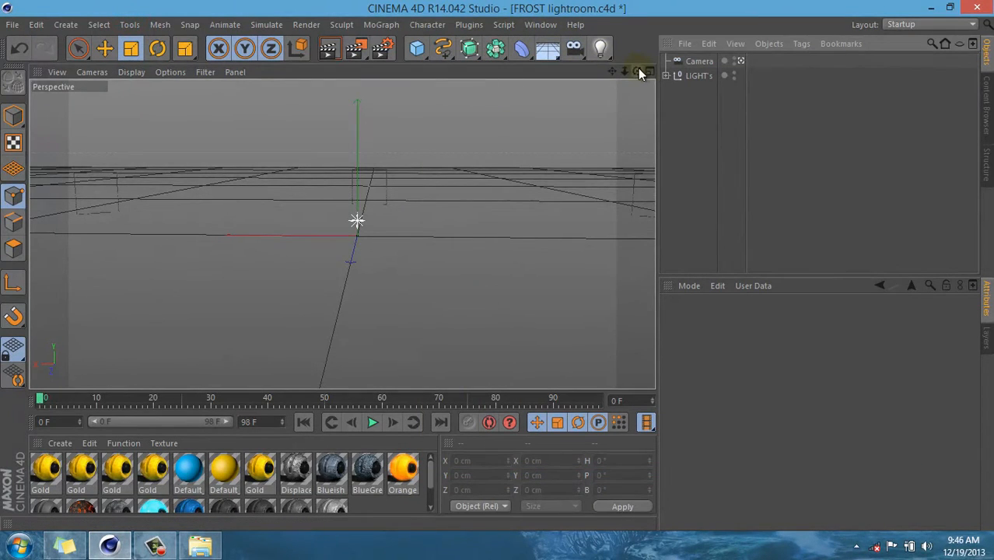
{"action": "mouse_move", "coordinate": [637, 72]}
{"action": "left_mouse_down"}
{"action": "mouse_move", "coordinate": [498, 274]}
{"action": "mouse_move", "coordinate": [638, 71]}
{"action": "left_mouse_up"}
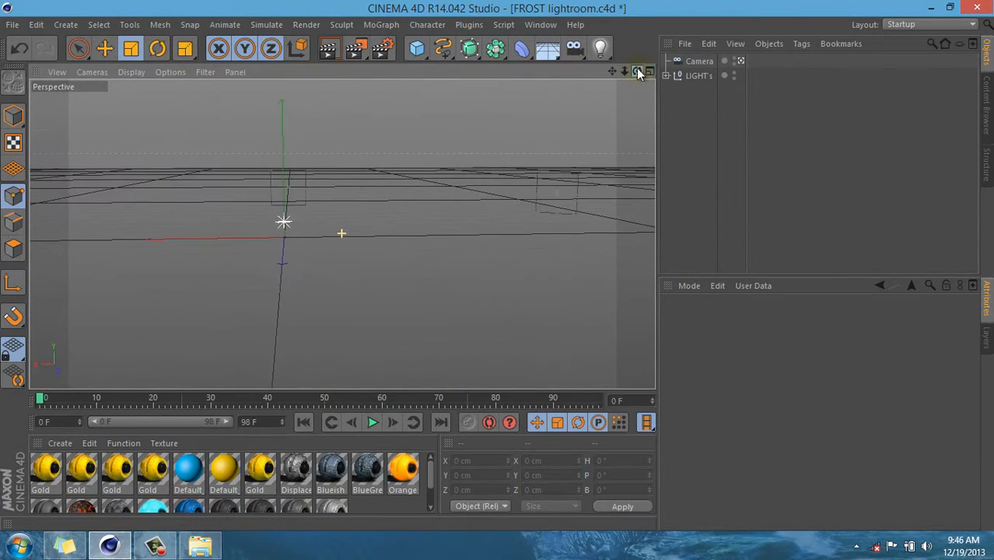
{"action": "left_click", "coordinate": [12, 25]}
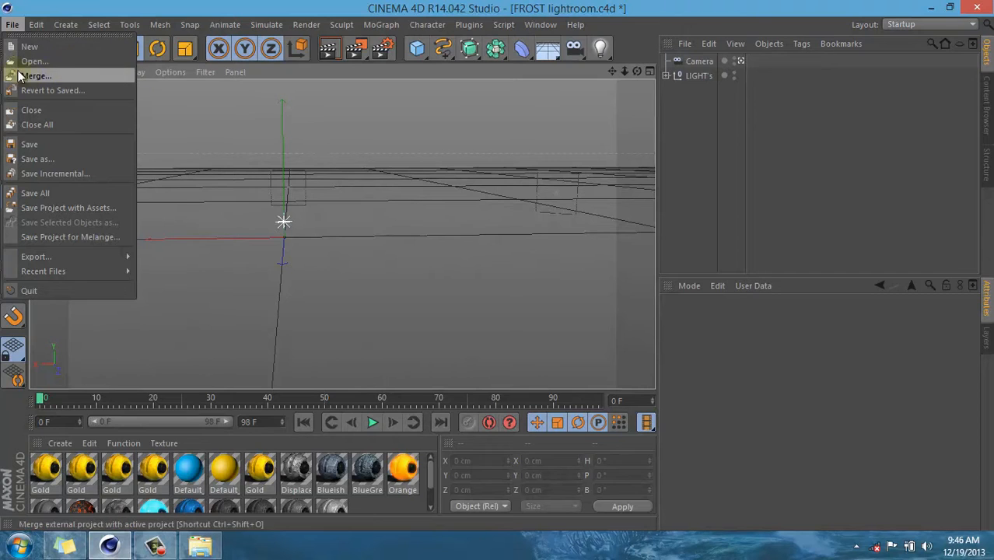
{"action": "left_click", "coordinate": [45, 75]}
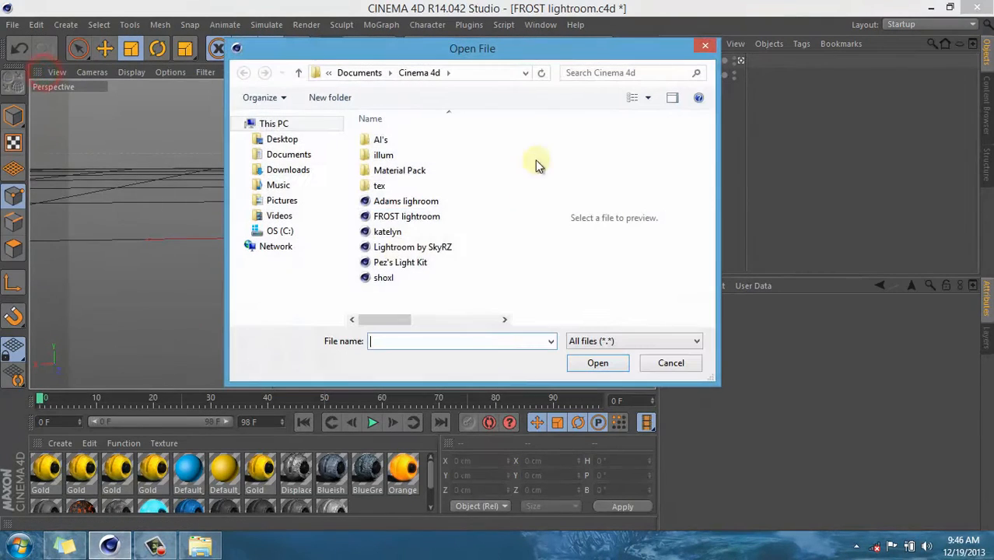
{"action": "double_click", "coordinate": [393, 139]}
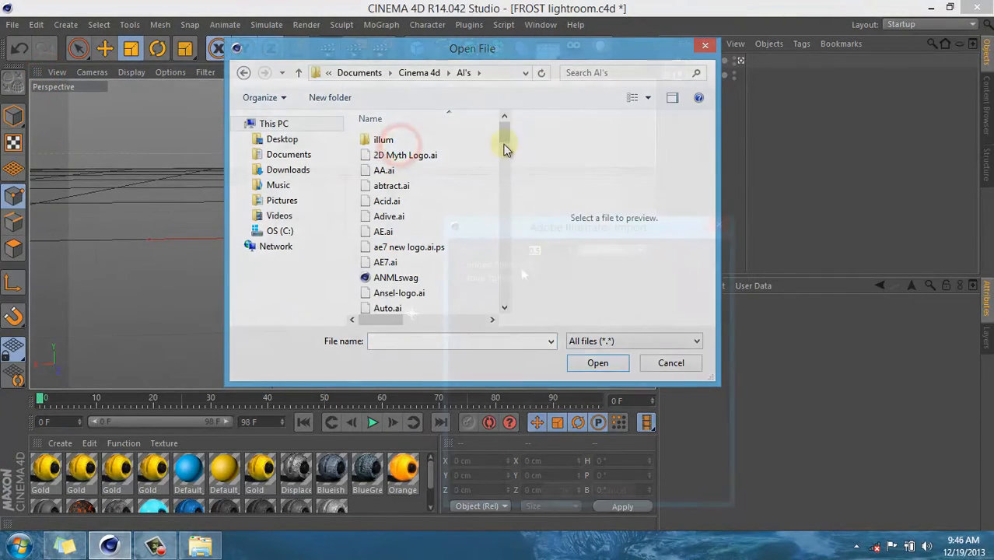
{"action": "left_click", "coordinate": [529, 264]}
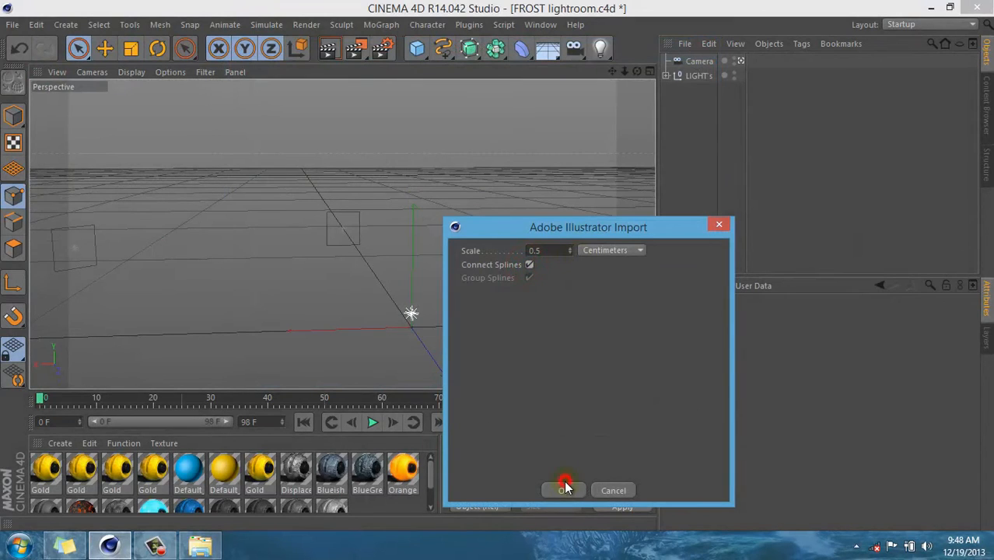
{"action": "left_click", "coordinate": [566, 488]}
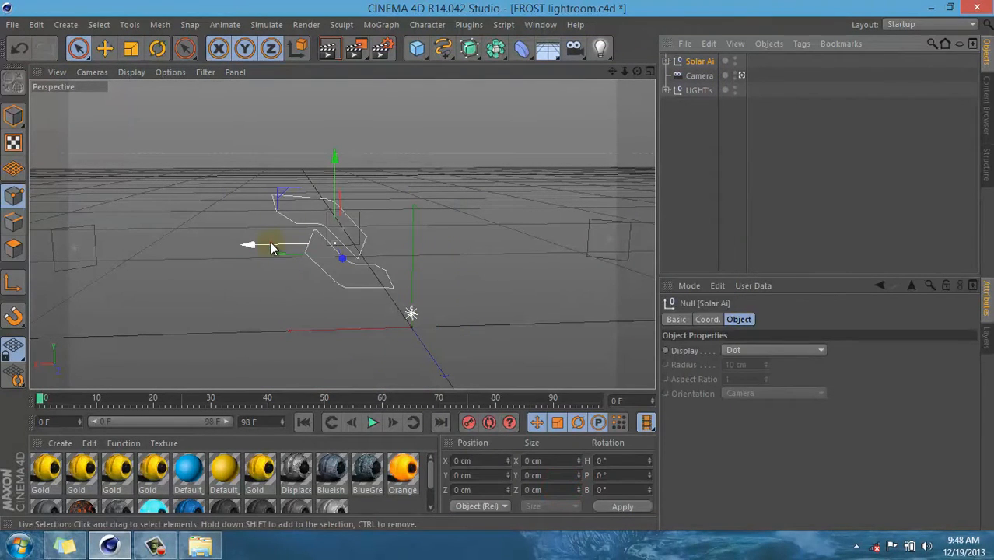
- Move the Solar Ai artwork along the X axis to the other side of the world origin
{"action": "mouse_move", "coordinate": [271, 247]}
{"action": "left_mouse_down"}
{"action": "mouse_move", "coordinate": [442, 247]}
{"action": "mouse_move", "coordinate": [391, 244]}
{"action": "left_mouse_up"}
{"action": "scroll", "coordinate": [617, 217], "scroll_direction": "up", "scroll_amount": 3}
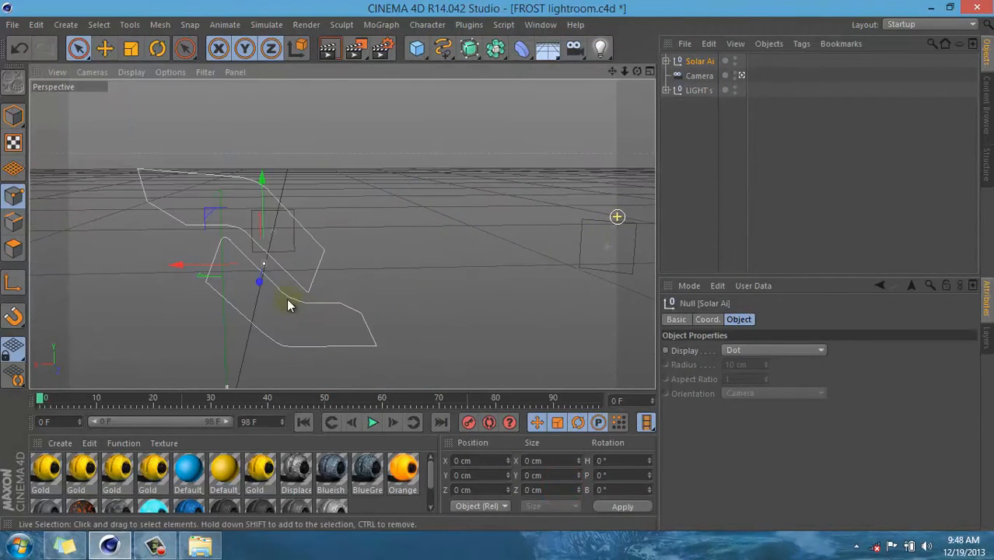
{"action": "scroll", "coordinate": [287, 300], "scroll_direction": "down", "scroll_amount": 5}
{"action": "scroll", "coordinate": [251, 372], "scroll_direction": "up", "scroll_amount": 4}
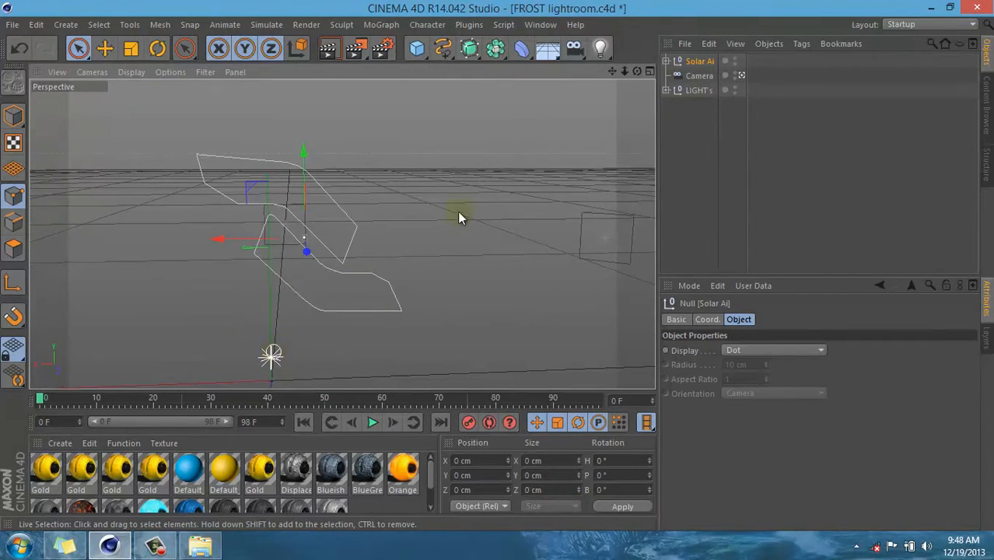
{"action": "left_click_drag", "start_coordinate": [635, 72], "coordinate": [482, 268]}
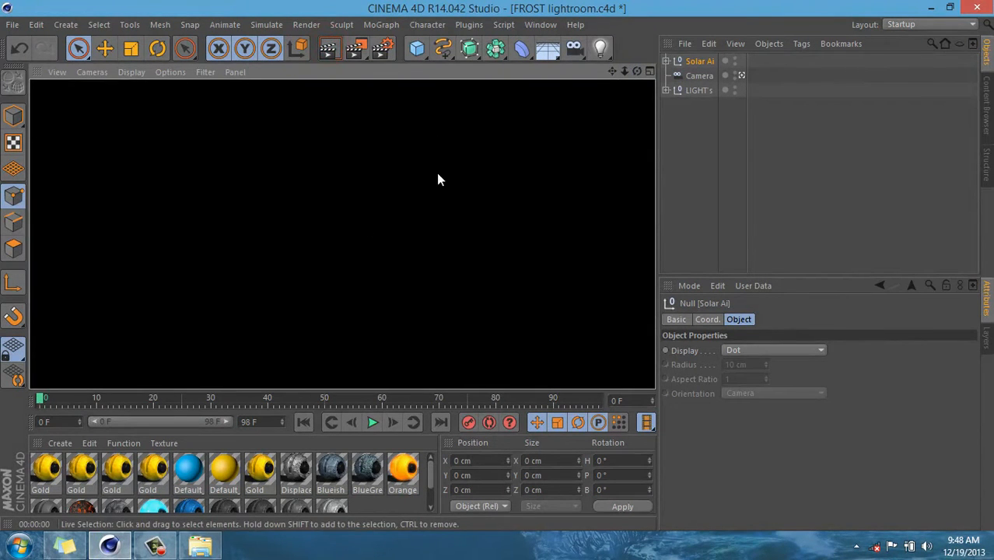
{"action": "scroll", "coordinate": [171, 329], "scroll_direction": "down", "scroll_amount": 1}
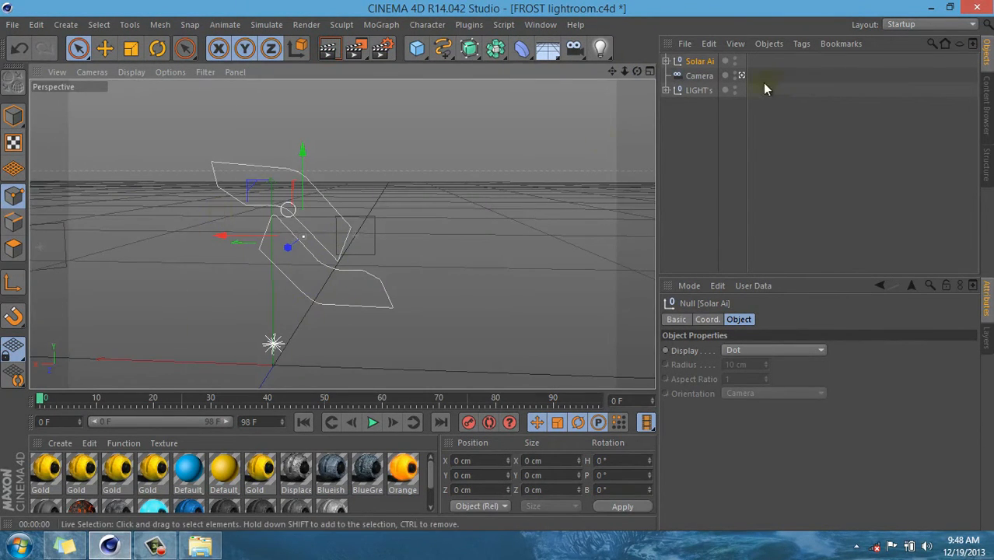
- Take Path 1 and Path 2 out of the Solar Ai null and delete the empty null
{"action": "left_click", "coordinate": [667, 61]}
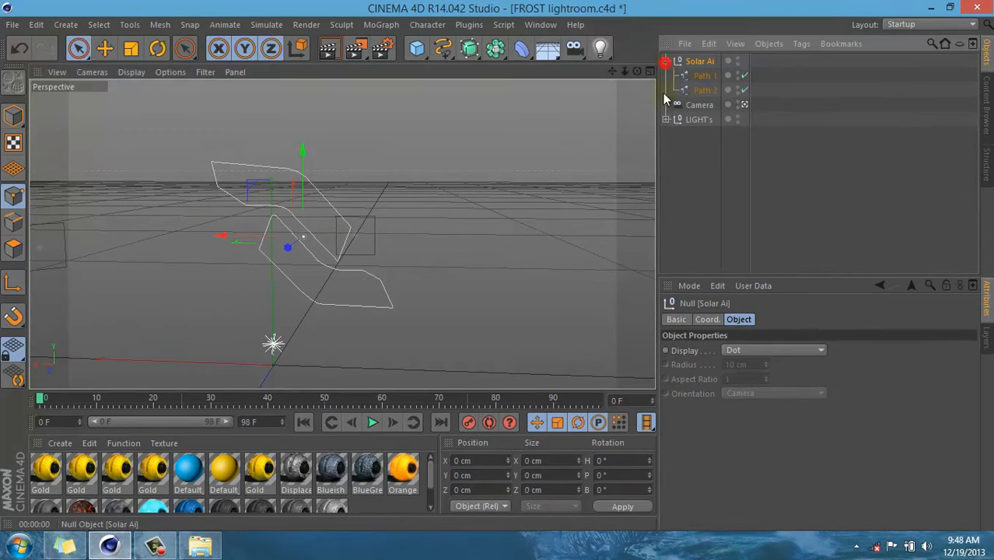
{"action": "left_click", "coordinate": [705, 91]}
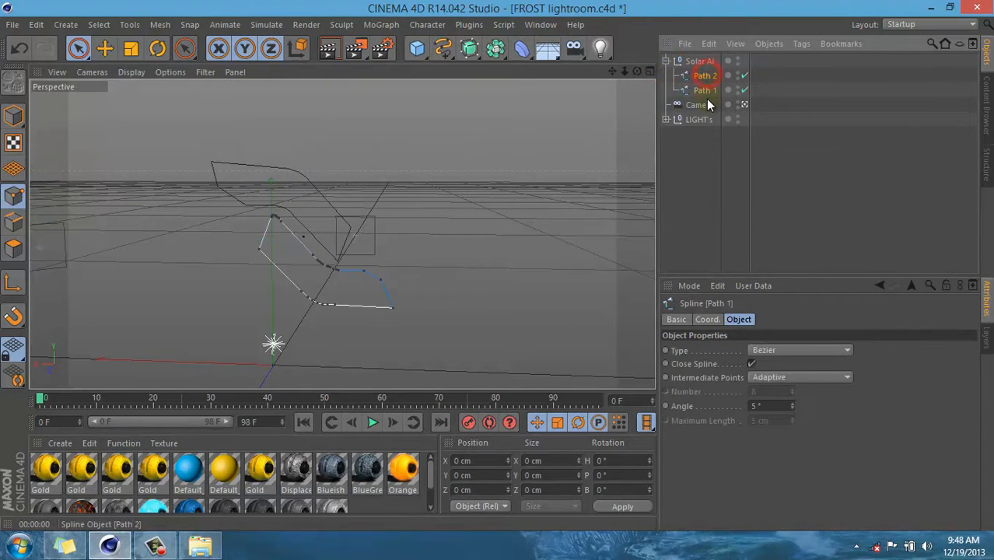
{"action": "left_click_drag", "start_coordinate": [707, 100], "coordinate": [708, 97]}
{"action": "left_click", "coordinate": [699, 62]}
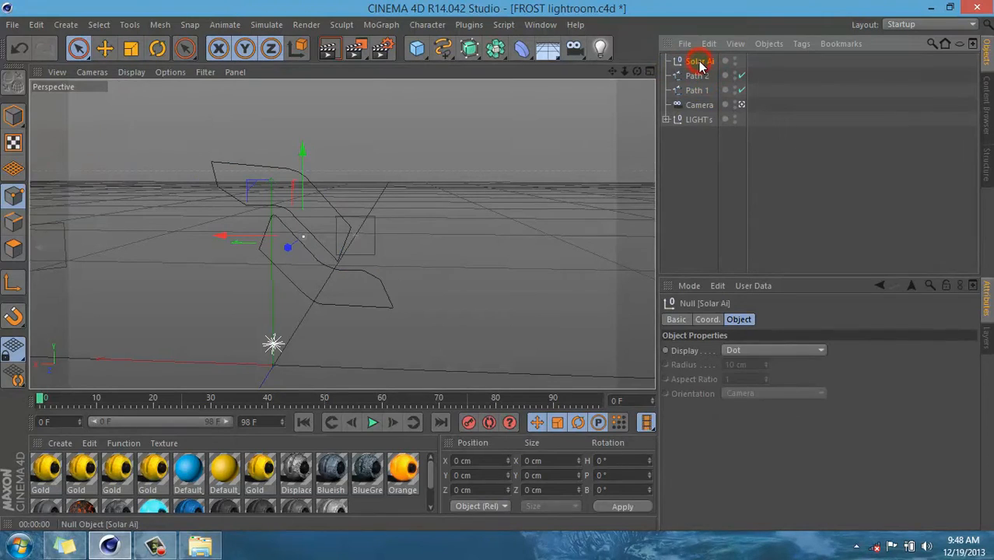
{"action": "key", "text": "Delete"}
- Rename the Path 2 spline as Top and the Path 1 spline as Bottom
{"action": "left_click", "coordinate": [699, 62]}
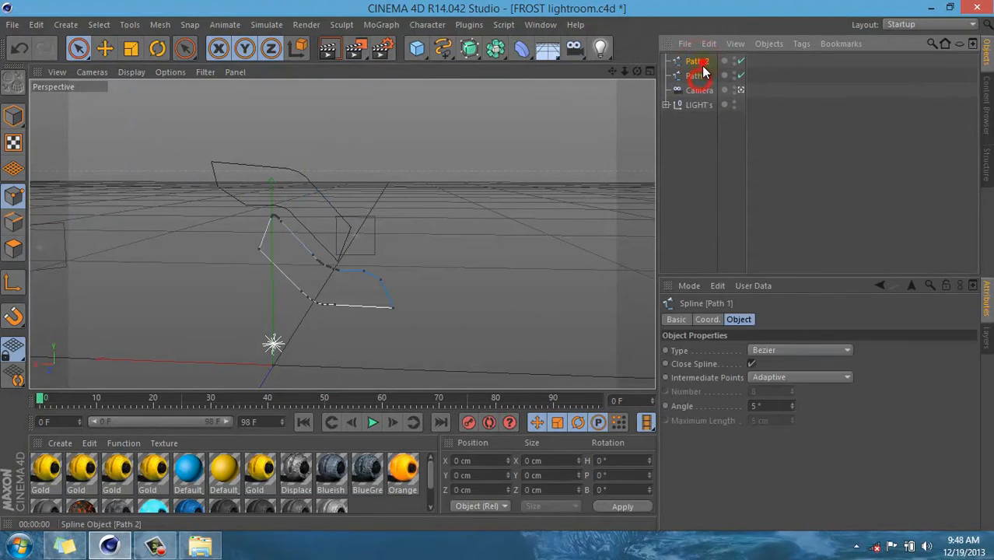
{"action": "double_click", "coordinate": [699, 61]}
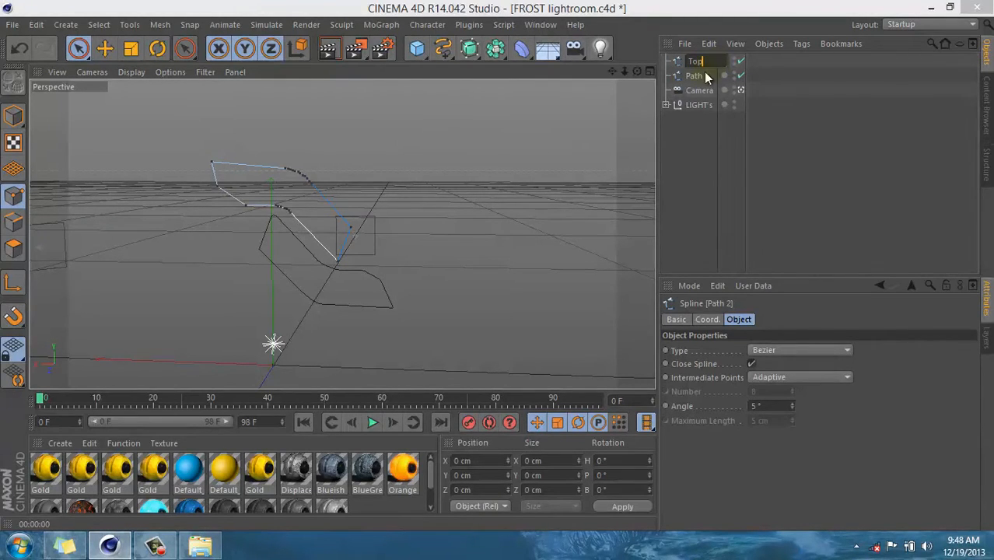
{"action": "left_click", "coordinate": [704, 76]}
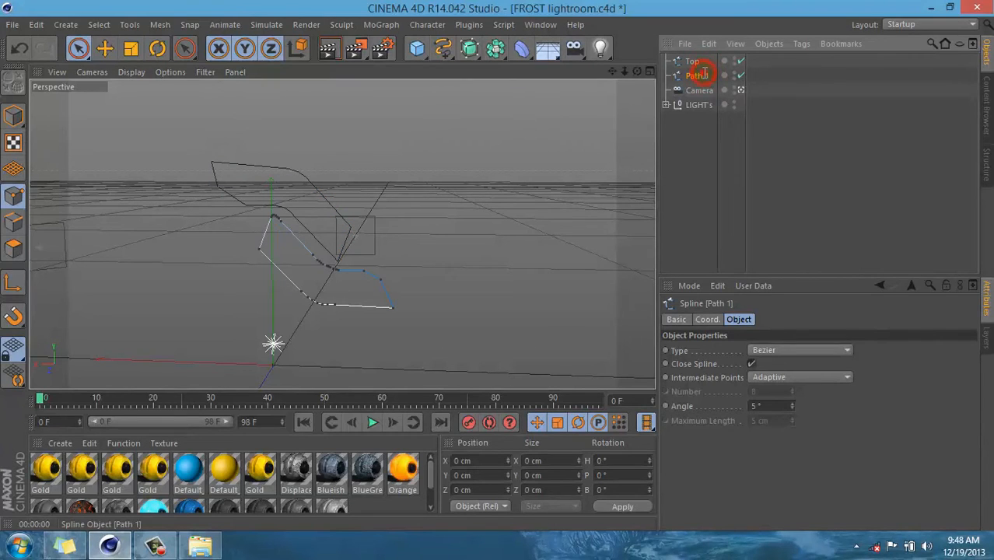
{"action": "double_click", "coordinate": [704, 75]}
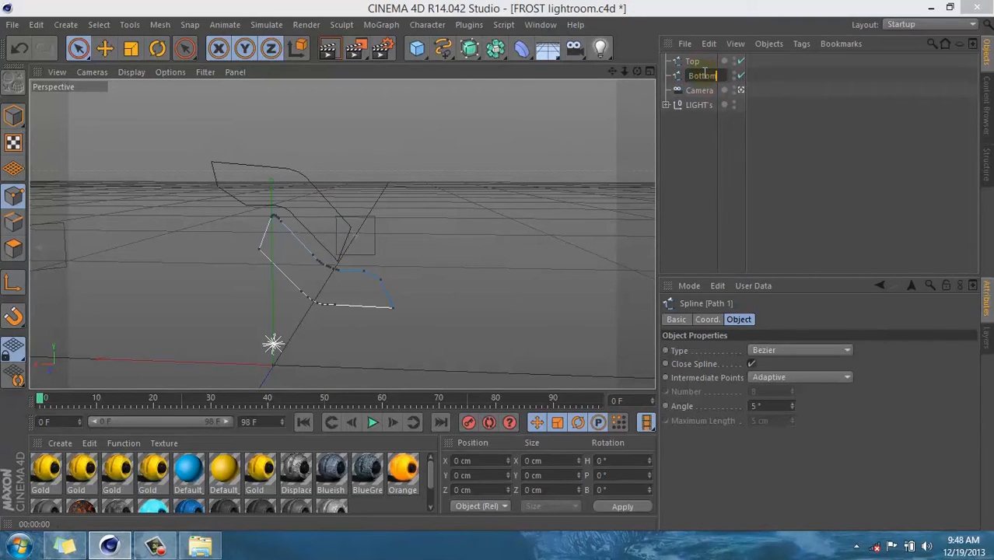
{"action": "left_click", "coordinate": [696, 148]}
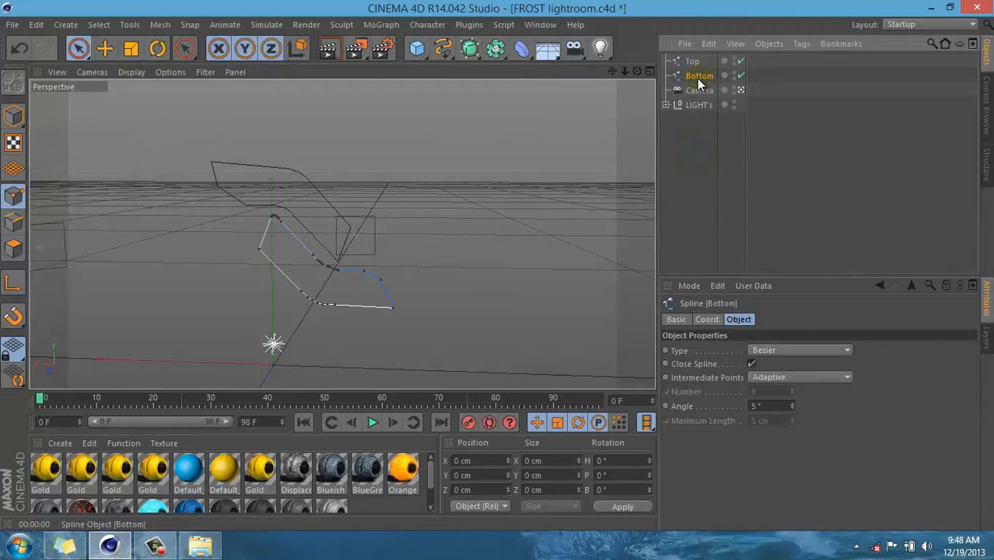
- Select the Top and Bottom splines together and examine both logo outlines from near and far with the Move tool active
{"action": "left_click", "coordinate": [692, 61], "text": "shift"}
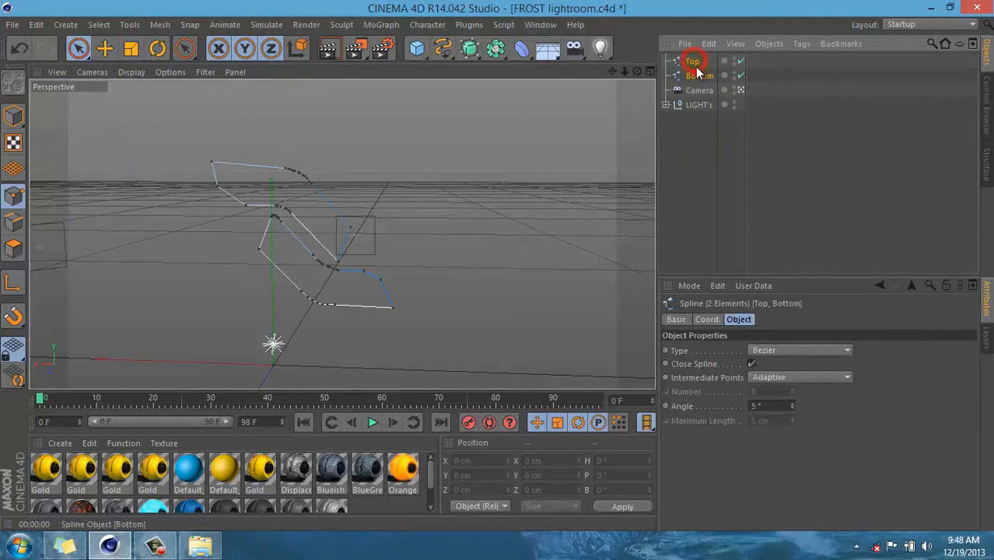
{"action": "left_click", "coordinate": [698, 75]}
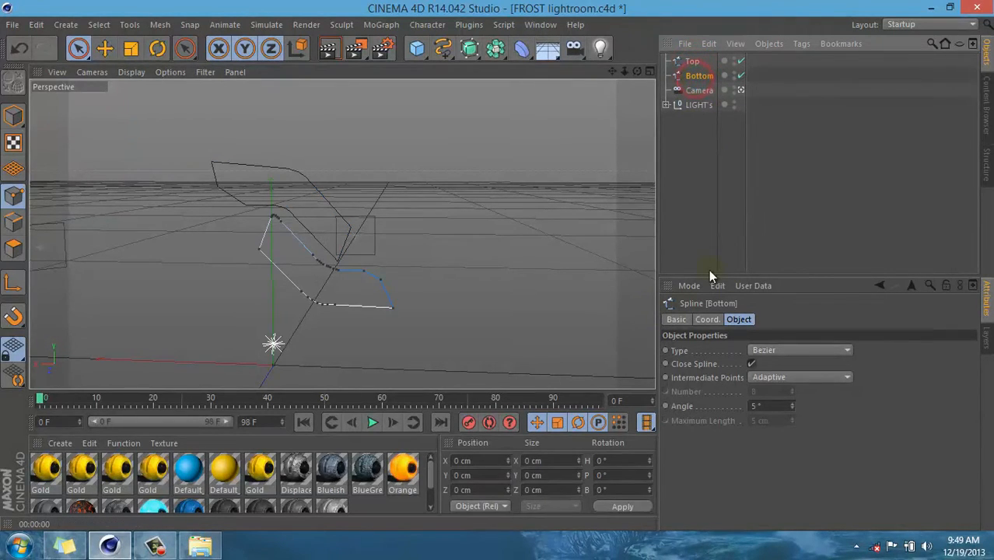
{"action": "left_click", "coordinate": [724, 222]}
{"action": "left_click", "coordinate": [699, 75]}
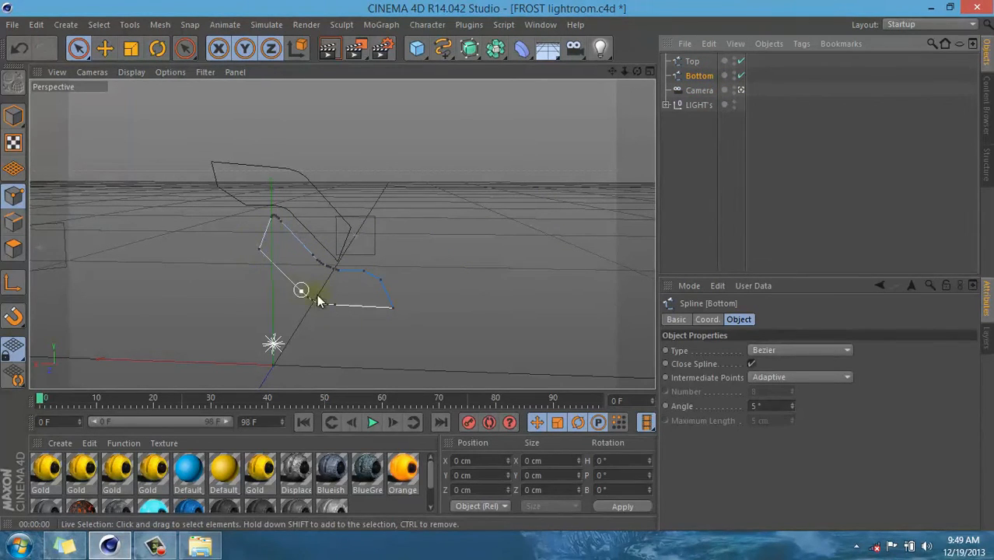
{"action": "left_click", "coordinate": [697, 76], "text": "ctrl"}
{"action": "left_click", "coordinate": [104, 50]}
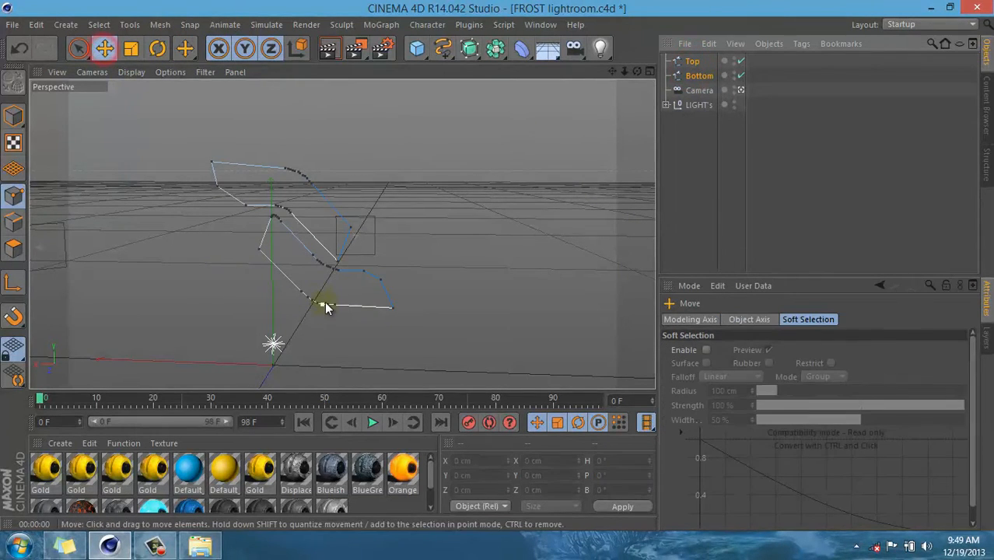
{"action": "scroll", "coordinate": [373, 298], "scroll_direction": "down", "scroll_amount": 7}
{"action": "scroll", "coordinate": [374, 310], "scroll_direction": "down", "scroll_amount": 2}
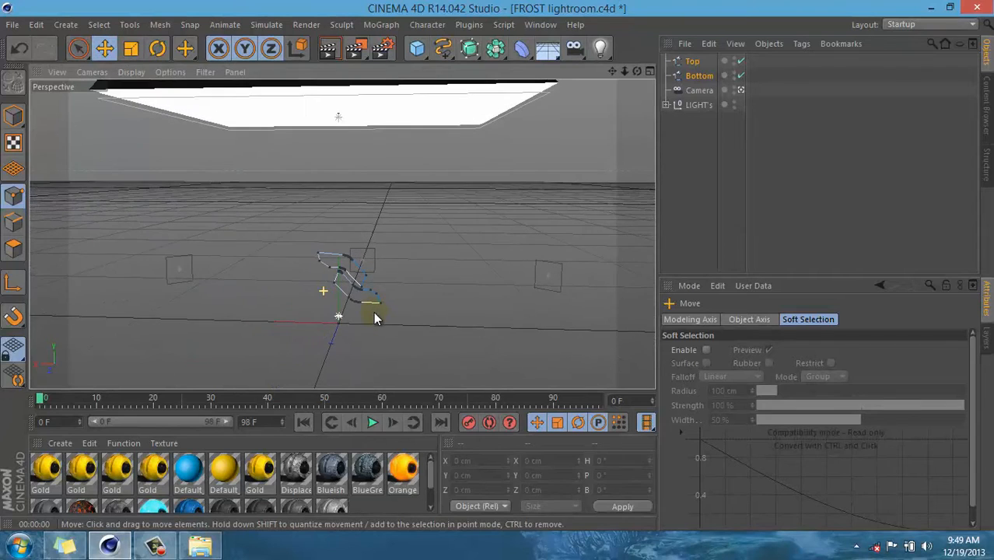
{"action": "scroll", "coordinate": [373, 311], "scroll_direction": "up", "scroll_amount": 5}
{"action": "scroll", "coordinate": [262, 139], "scroll_direction": "up", "scroll_amount": 2}
{"action": "left_click_drag", "start_coordinate": [319, 246], "coordinate": [291, 193], "text": "alt"}
{"action": "scroll", "coordinate": [135, 96], "scroll_direction": "up", "scroll_amount": 3}
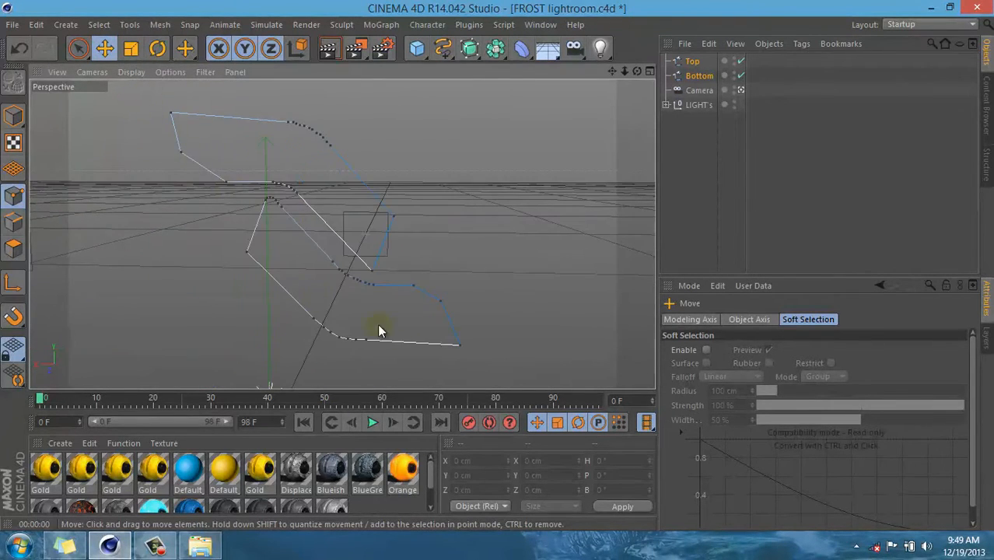
{"action": "scroll", "coordinate": [452, 339], "scroll_direction": "down", "scroll_amount": 1}
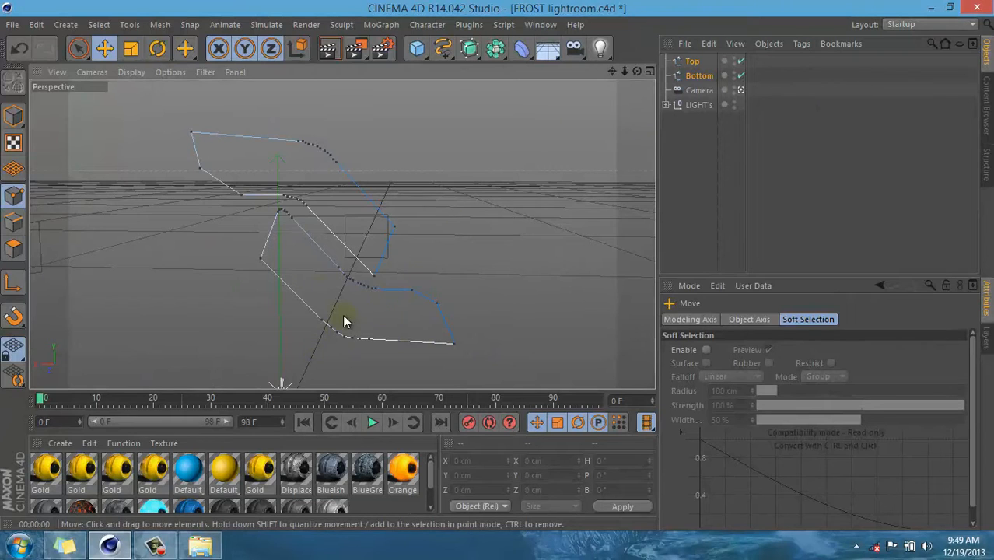
- Add an Extrude NURBS object and make the Top spline its child to extrude the upper logo shape
{"action": "left_click", "coordinate": [692, 76]}
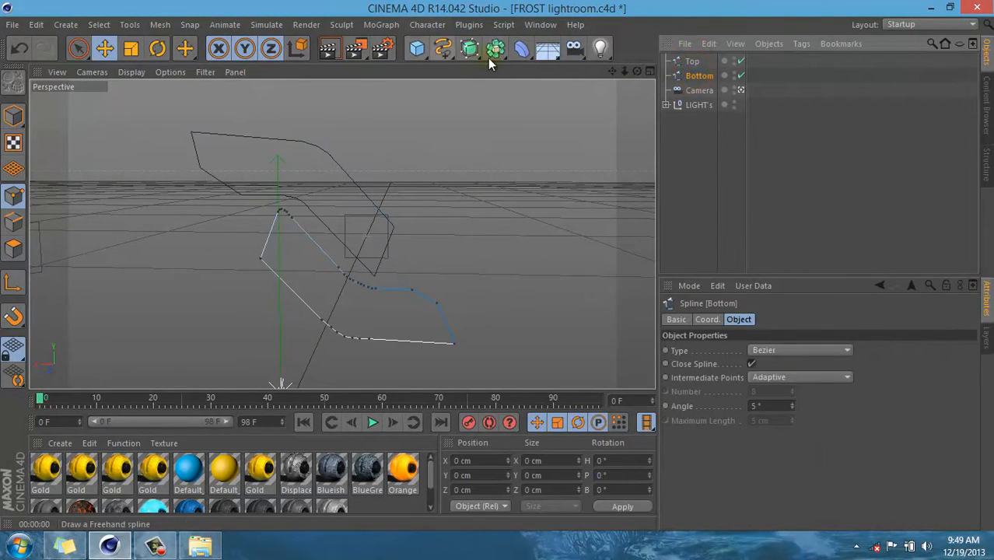
{"action": "left_click_drag", "start_coordinate": [479, 57], "coordinate": [603, 71]}
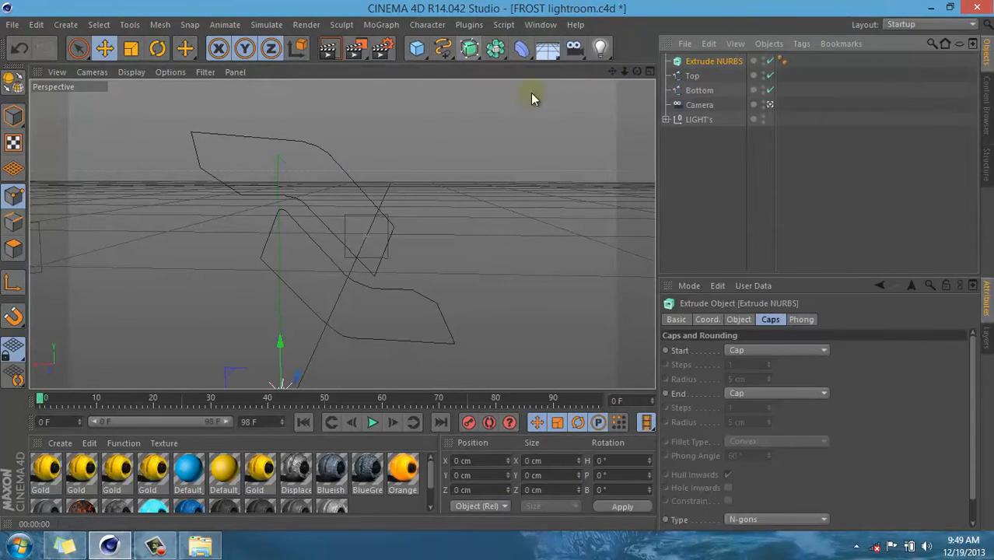
{"action": "left_click_drag", "start_coordinate": [706, 63], "coordinate": [711, 65]}
{"action": "left_click", "coordinate": [697, 77]}
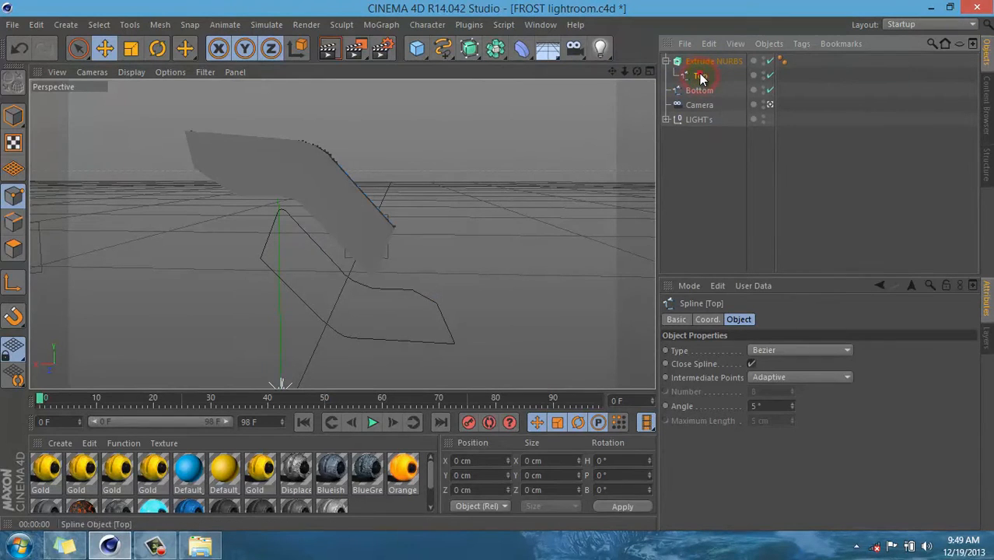
- Set the Extrude NURBS start cap to Fillet Cap with a radius of 1 cm
{"action": "left_click_drag", "start_coordinate": [636, 71], "coordinate": [507, 281]}
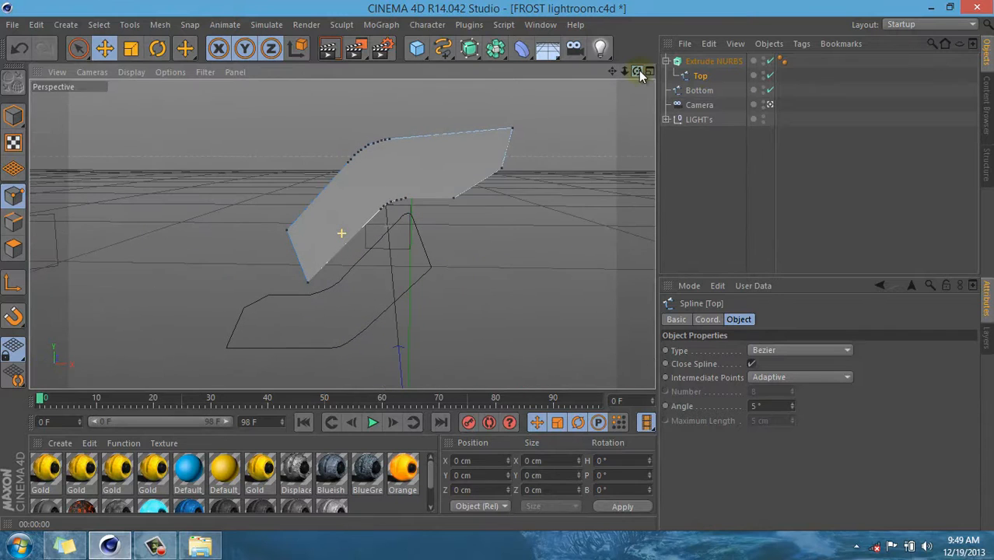
{"action": "mouse_move", "coordinate": [622, 74]}
{"action": "left_mouse_down"}
{"action": "mouse_move", "coordinate": [612, 70]}
{"action": "mouse_move", "coordinate": [503, 272]}
{"action": "left_mouse_up"}
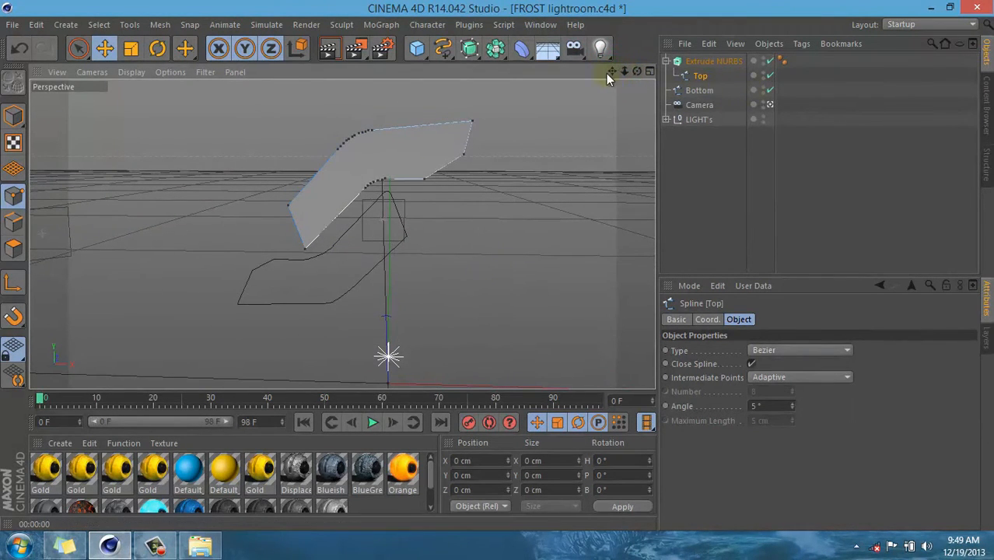
{"action": "left_click_drag", "start_coordinate": [610, 72], "coordinate": [507, 266]}
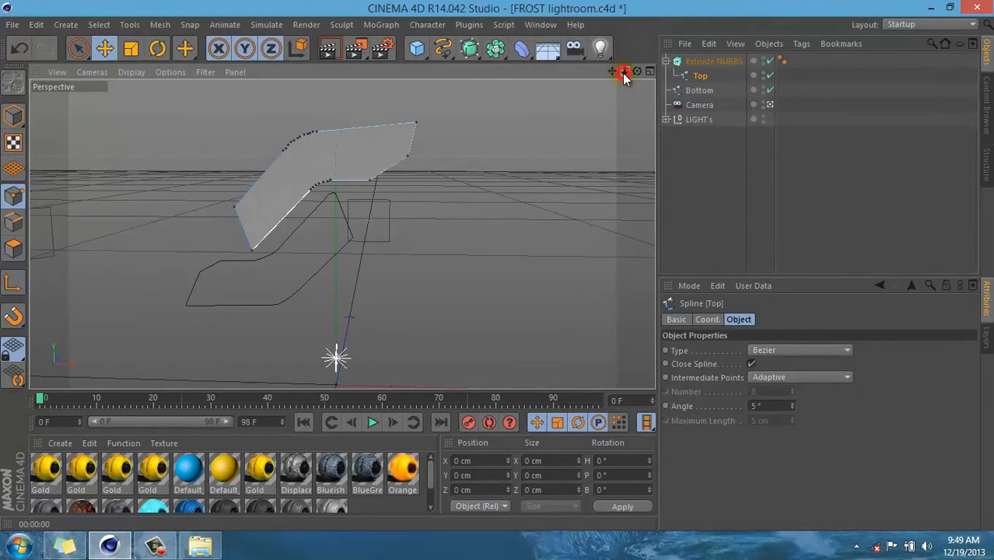
{"action": "left_click_drag", "start_coordinate": [623, 72], "coordinate": [506, 267]}
{"action": "left_click", "coordinate": [713, 61]}
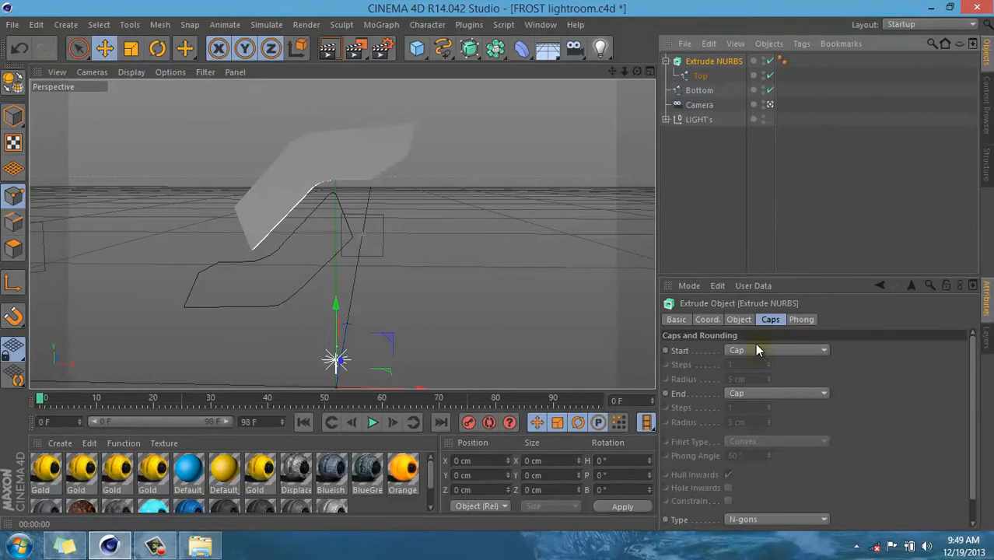
{"action": "left_click", "coordinate": [789, 350]}
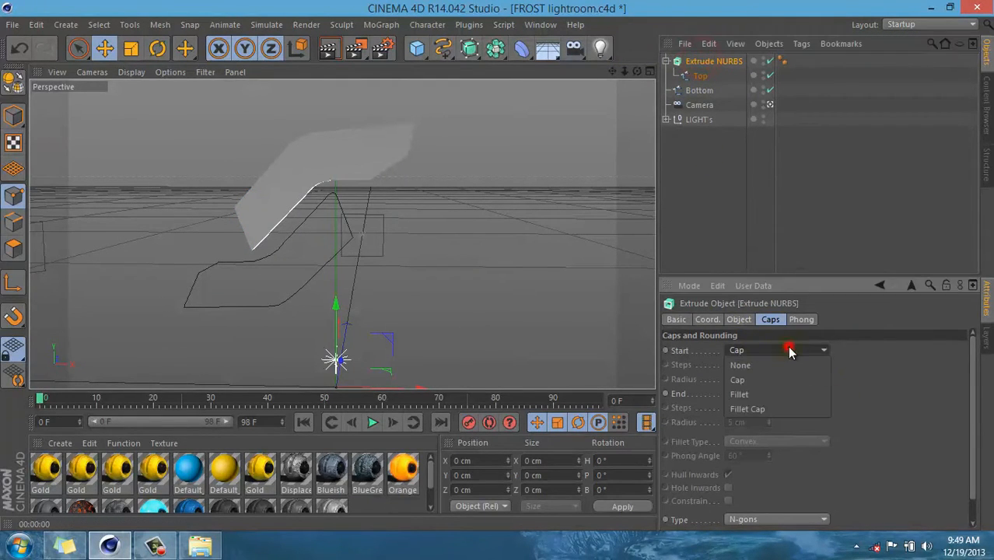
{"action": "left_click", "coordinate": [749, 408]}
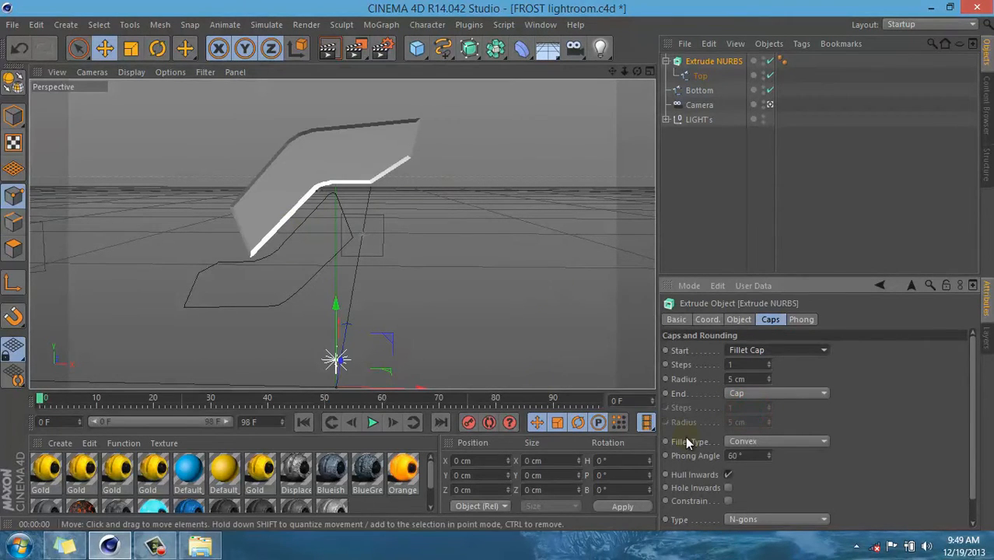
{"action": "left_click_drag", "start_coordinate": [767, 379], "coordinate": [769, 379]}
{"action": "left_click", "coordinate": [768, 379]}
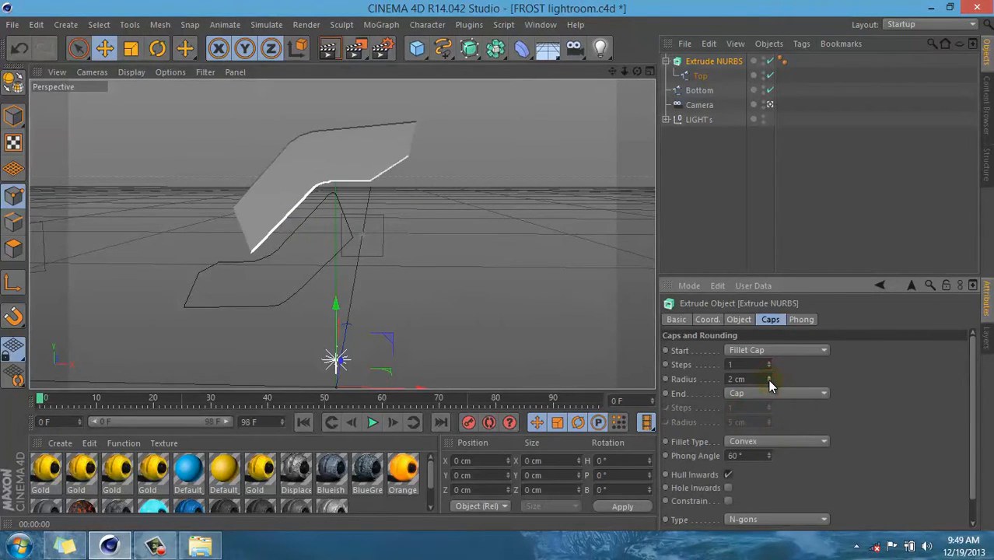
- Examine the filleted edge and depth of the extruded Top shape from several angles and distances
{"action": "scroll", "coordinate": [251, 175], "scroll_direction": "up", "scroll_amount": 4}
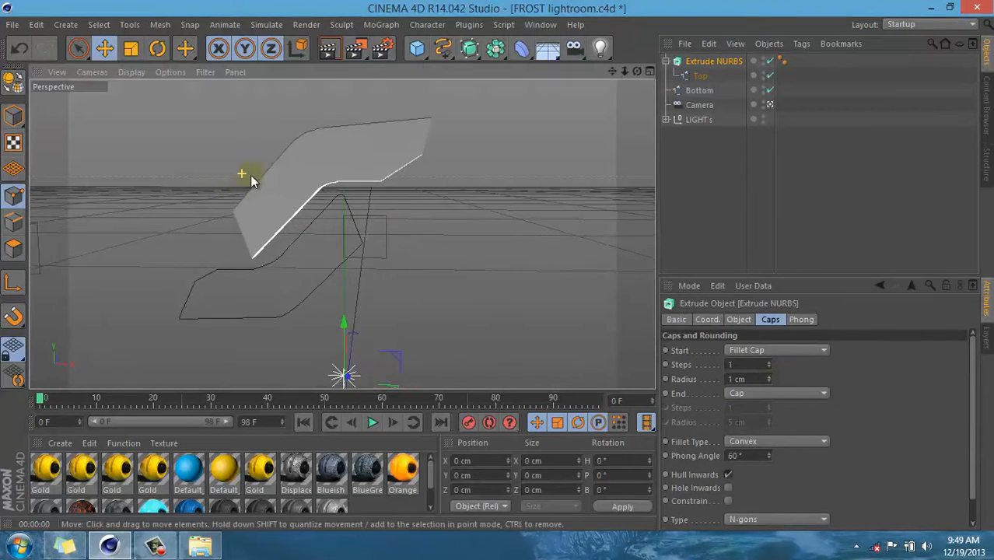
{"action": "left_click_drag", "start_coordinate": [637, 70], "coordinate": [451, 17]}
{"action": "scroll", "coordinate": [289, 132], "scroll_direction": "up", "scroll_amount": 5}
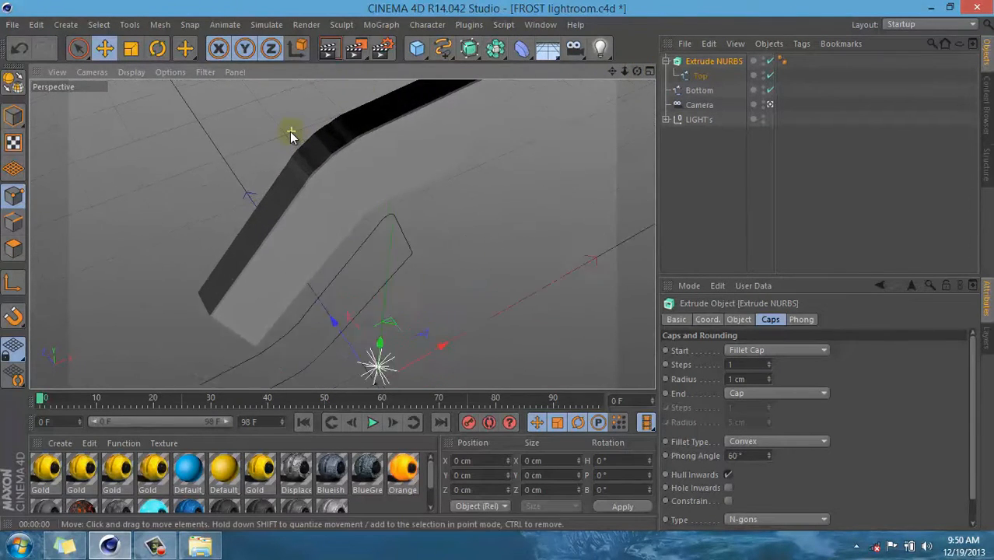
{"action": "scroll", "coordinate": [201, 108], "scroll_direction": "down", "scroll_amount": 4}
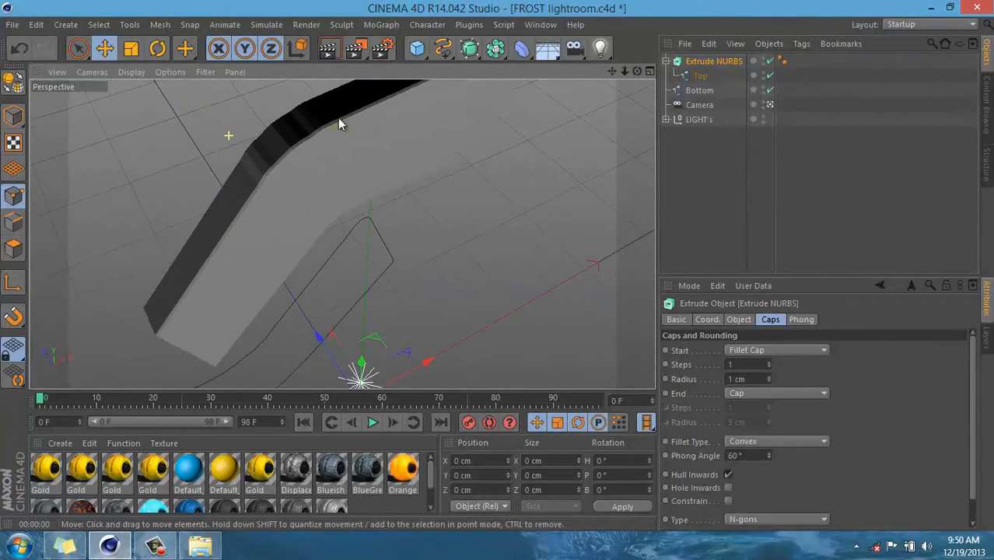
{"action": "left_click_drag", "start_coordinate": [496, 263], "coordinate": [497, 267]}
{"action": "left_click_drag", "start_coordinate": [624, 70], "coordinate": [498, 266]}
{"action": "left_click_drag", "start_coordinate": [637, 71], "coordinate": [498, 269]}
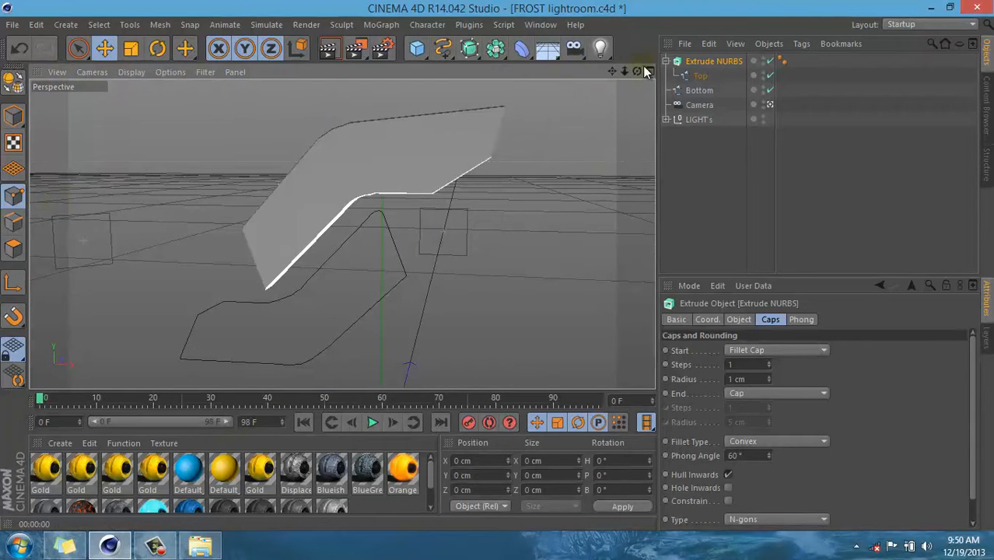
{"action": "left_click_drag", "start_coordinate": [636, 76], "coordinate": [499, 269]}
{"action": "left_click_drag", "start_coordinate": [623, 70], "coordinate": [531, 190]}
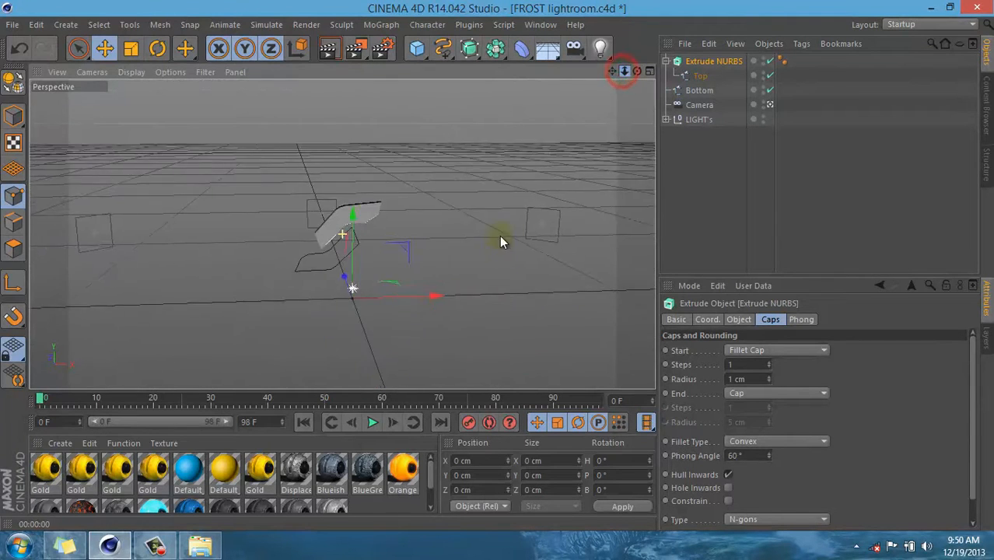
{"action": "mouse_move", "coordinate": [353, 270]}
{"action": "right_mouse_down", "text": "alt"}
{"action": "mouse_move", "coordinate": [356, 191]}
{"action": "mouse_move", "coordinate": [368, 338]}
{"action": "mouse_move", "coordinate": [352, 211]}
{"action": "right_mouse_up", "text": "alt"}
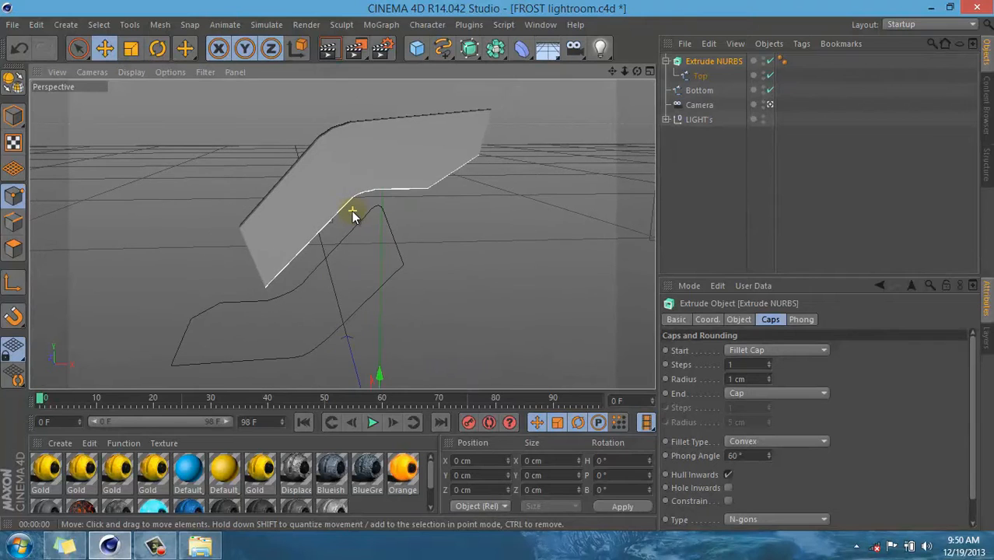
- Deepen the extruded Top shape by setting the Extrude NURBS Z movement to 138 cm
{"action": "mouse_move", "coordinate": [636, 71]}
{"action": "left_mouse_down"}
{"action": "mouse_move", "coordinate": [492, 275]}
{"action": "mouse_move", "coordinate": [642, 235]}
{"action": "mouse_move", "coordinate": [479, 265]}
{"action": "mouse_move", "coordinate": [506, 233]}
{"action": "mouse_move", "coordinate": [497, 264]}
{"action": "mouse_move", "coordinate": [628, 68]}
{"action": "left_mouse_up"}
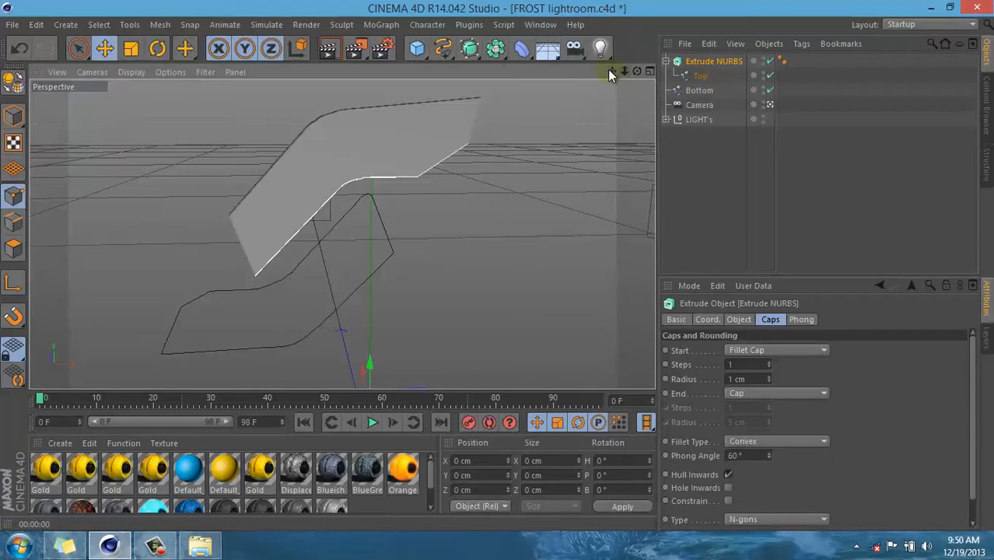
{"action": "left_click_drag", "start_coordinate": [636, 71], "coordinate": [505, 276]}
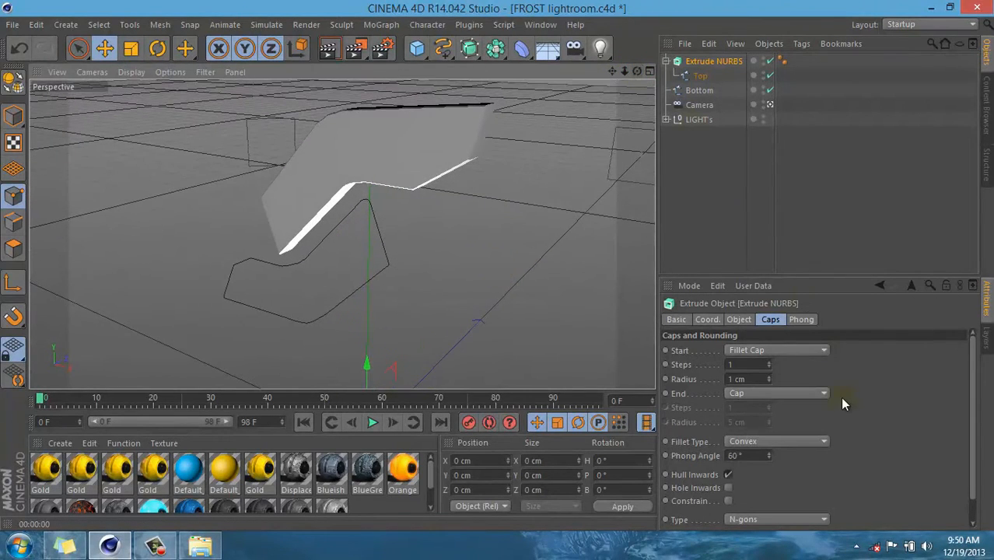
{"action": "left_click", "coordinate": [709, 320]}
{"action": "left_click", "coordinate": [738, 319]}
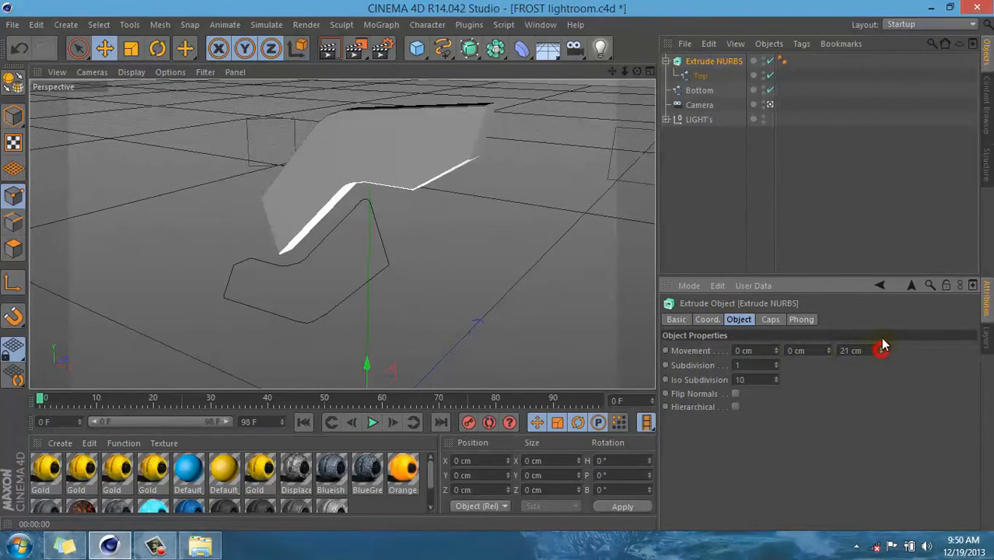
{"action": "mouse_move", "coordinate": [882, 343]}
{"action": "left_mouse_down"}
{"action": "mouse_move", "coordinate": [877, 375]}
{"action": "mouse_move", "coordinate": [880, 352]}
{"action": "left_mouse_up"}
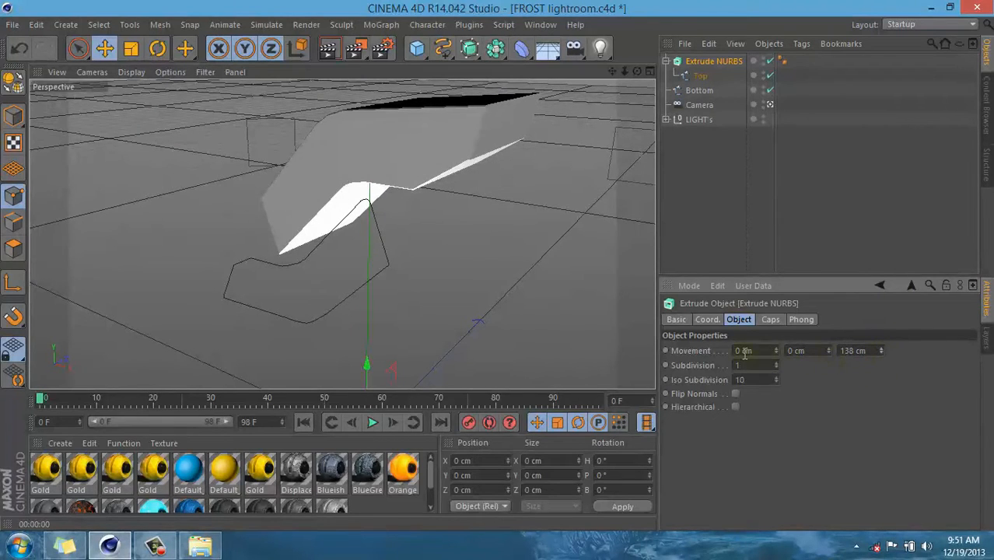
- Try offsetting the Top extrusion sideways with an X movement of -278 cm, and undo it
{"action": "left_click_drag", "start_coordinate": [636, 72], "coordinate": [497, 272]}
{"action": "mouse_move", "coordinate": [773, 350]}
{"action": "left_mouse_down"}
{"action": "mouse_move", "coordinate": [773, 367]}
{"action": "mouse_move", "coordinate": [773, 350]}
{"action": "left_mouse_up"}
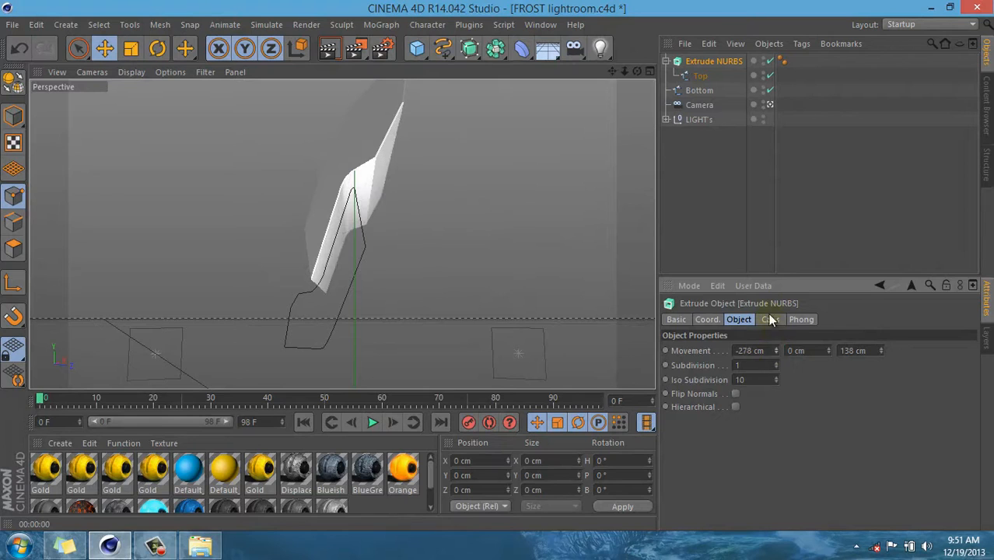
{"action": "left_click", "coordinate": [19, 48]}
{"action": "left_click", "coordinate": [20, 48]}
- Duplicate the Extrude NURBS, delete the copied Top spline, and make the Bottom spline the copy's child
{"action": "left_click_drag", "start_coordinate": [636, 71], "coordinate": [495, 264]}
{"action": "left_click_drag", "start_coordinate": [704, 61], "coordinate": [709, 90], "text": "ctrl"}
{"action": "left_click", "coordinate": [705, 105]}
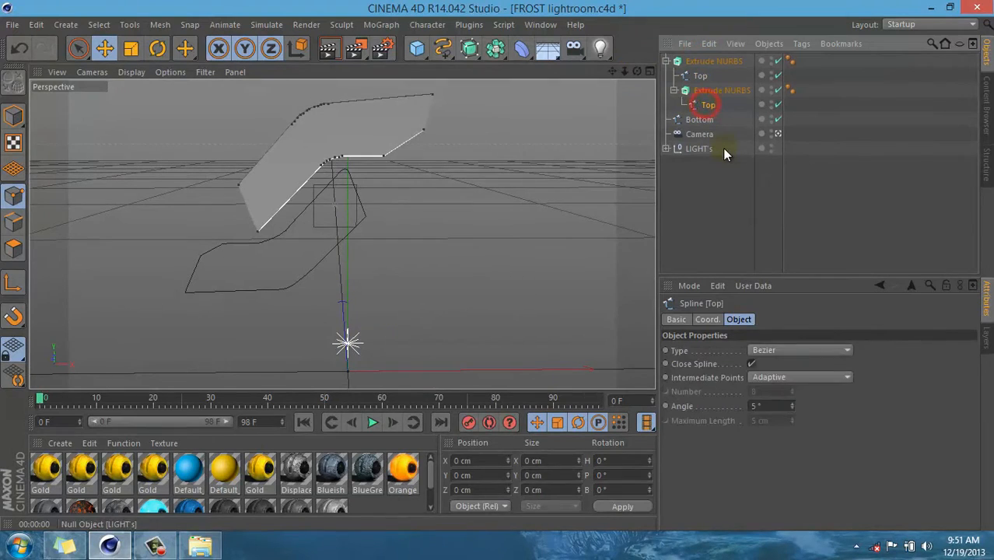
{"action": "key", "text": "Delete"}
{"action": "mouse_move", "coordinate": [698, 92]}
{"action": "left_mouse_down"}
{"action": "mouse_move", "coordinate": [707, 117]}
{"action": "mouse_move", "coordinate": [710, 86]}
{"action": "left_mouse_up"}
{"action": "left_click", "coordinate": [710, 90]}
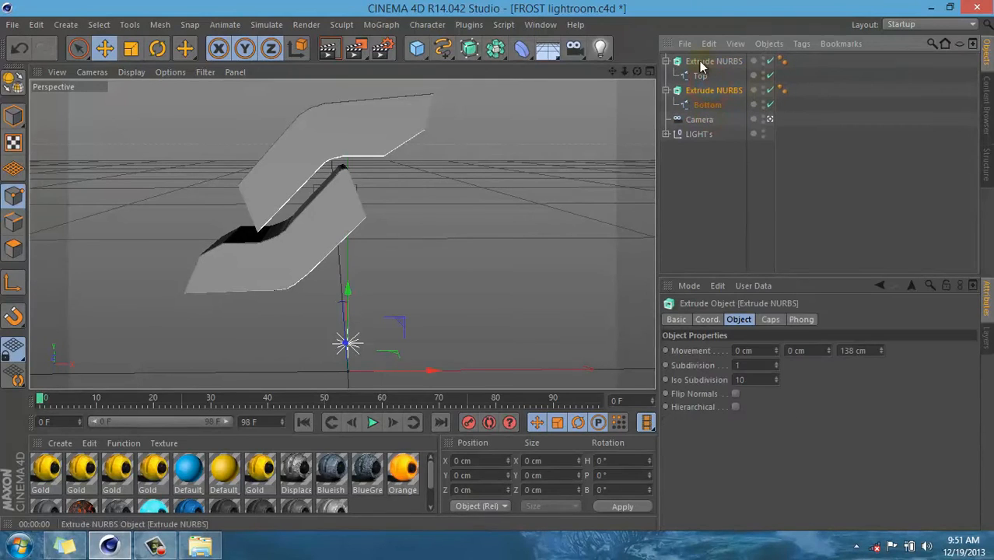
- Collapse both Extrude NURBS objects and rename them Top and Bottom after the splines they hold
{"action": "left_click", "coordinate": [667, 91]}
{"action": "left_click", "coordinate": [667, 62]}
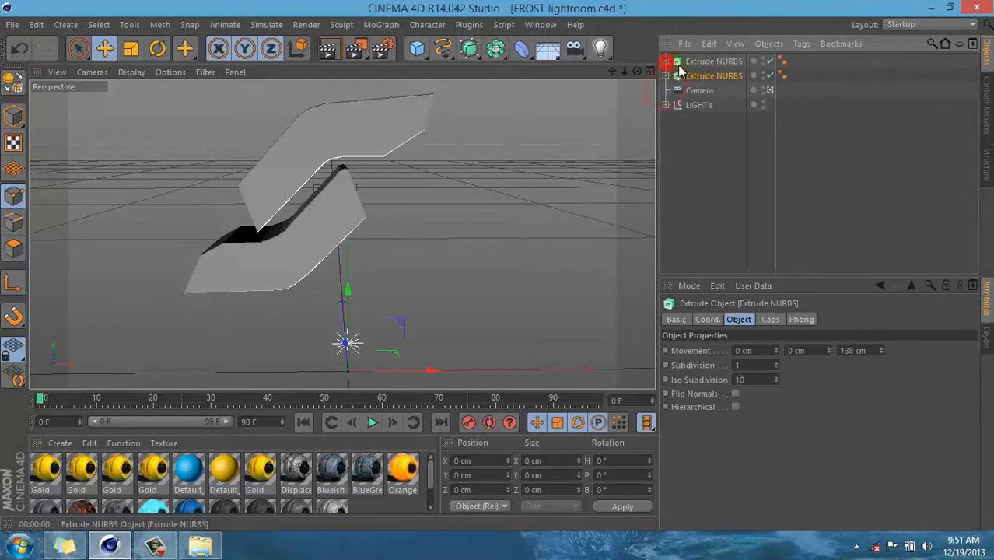
{"action": "double_click", "coordinate": [706, 61]}
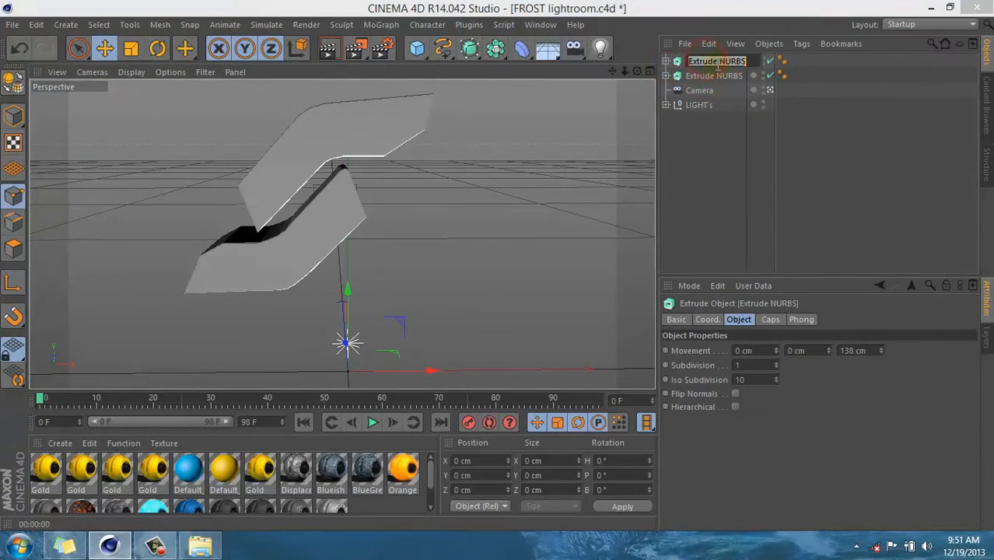
{"action": "key", "text": "Escape"}
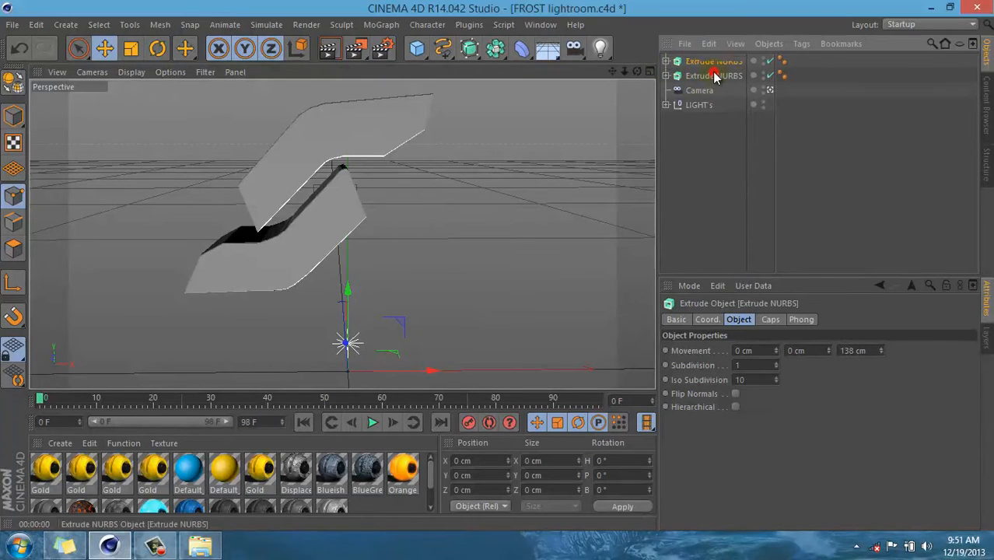
{"action": "double_click", "coordinate": [714, 75]}
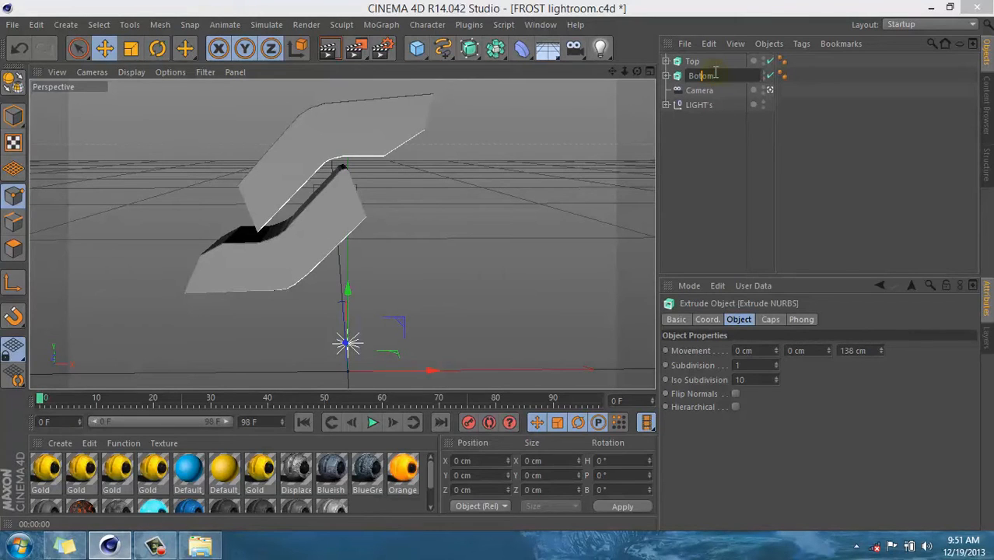
{"action": "left_click", "coordinate": [719, 154]}
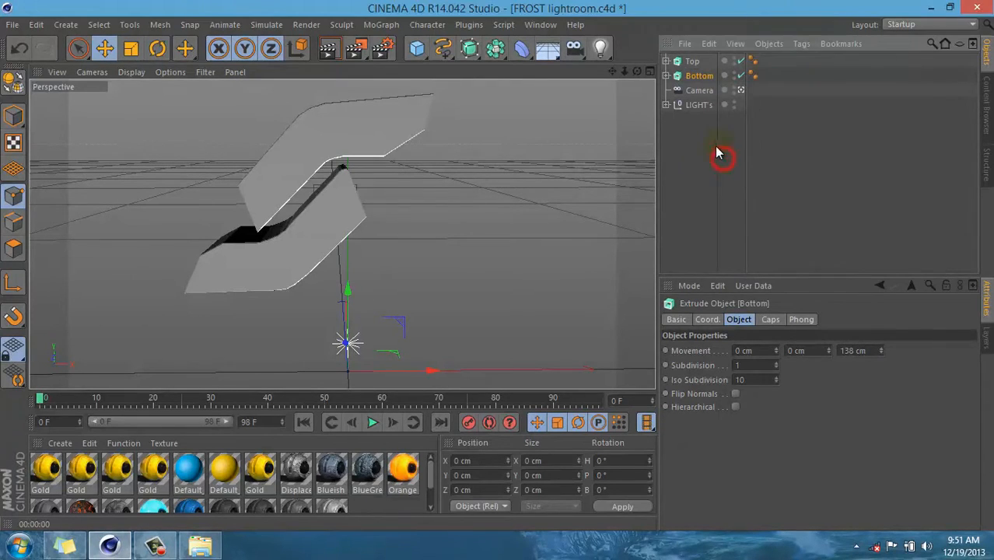
- Examine the extruded Top and Bottom logo shapes from the front, below, behind and at different distances
{"action": "left_click_drag", "start_coordinate": [635, 71], "coordinate": [498, 269]}
{"action": "left_click", "coordinate": [692, 62]}
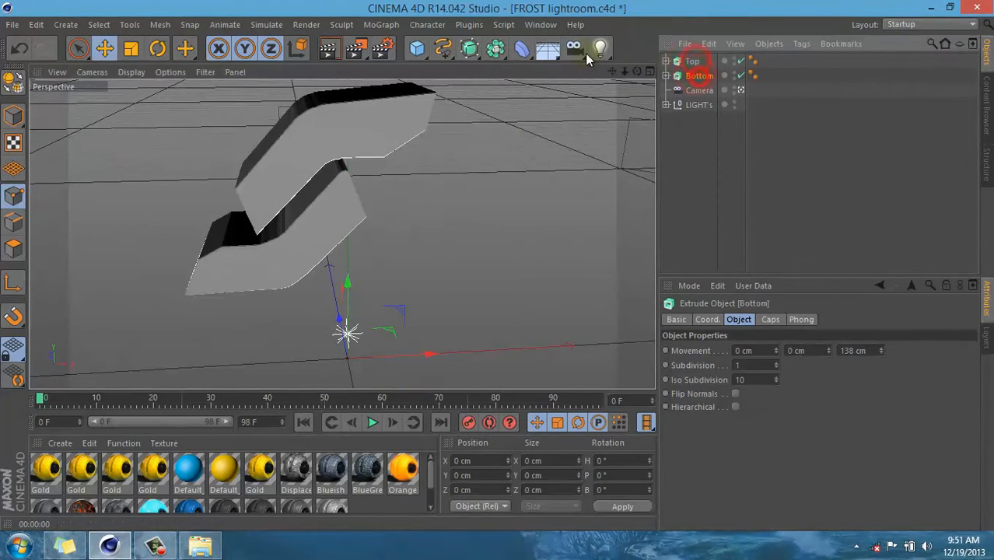
{"action": "left_click_drag", "start_coordinate": [636, 71], "coordinate": [462, 284]}
{"action": "right_click_drag", "start_coordinate": [440, 161], "coordinate": [247, 192], "text": "alt"}
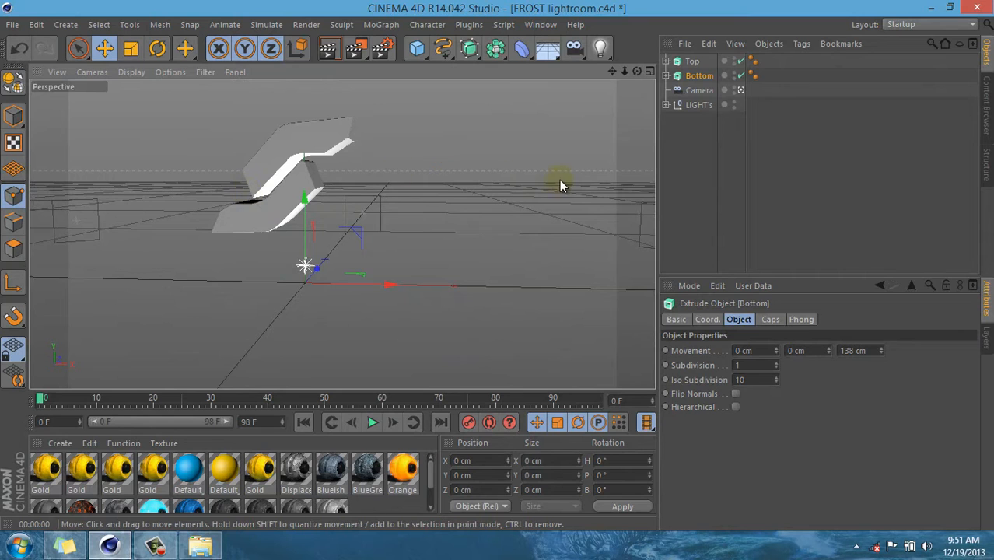
{"action": "scroll", "coordinate": [560, 180], "scroll_direction": "up", "scroll_amount": 1}
{"action": "left_click_drag", "start_coordinate": [615, 74], "coordinate": [505, 264]}
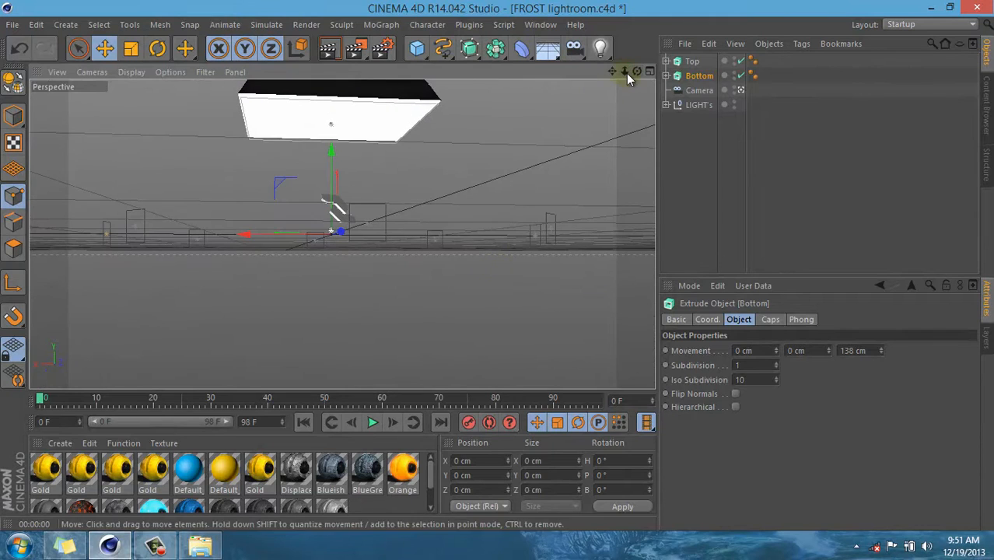
{"action": "left_click_drag", "start_coordinate": [622, 72], "coordinate": [501, 263]}
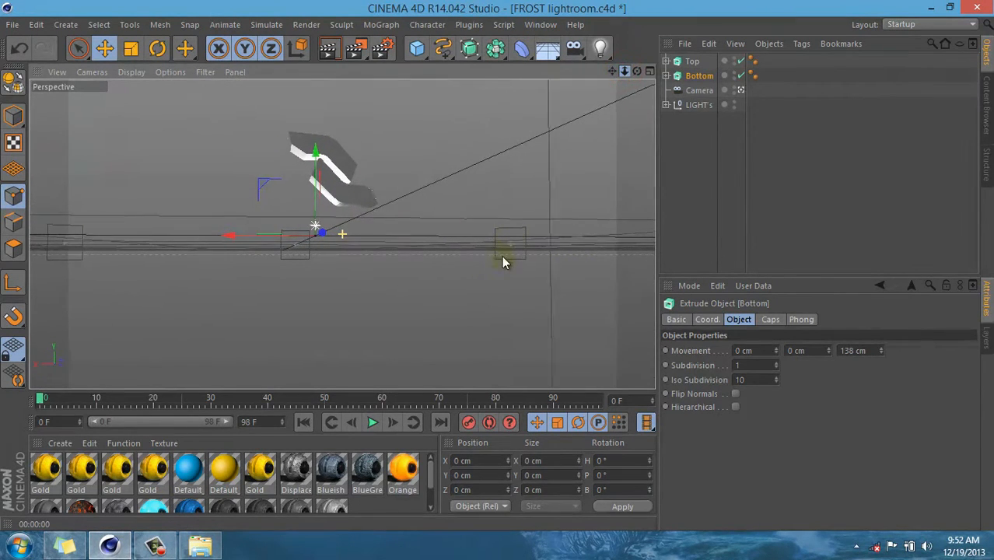
{"action": "mouse_move", "coordinate": [637, 71]}
{"action": "left_mouse_down"}
{"action": "mouse_move", "coordinate": [519, 269]}
{"action": "mouse_move", "coordinate": [488, 274]}
{"action": "mouse_move", "coordinate": [643, 74]}
{"action": "left_mouse_up"}
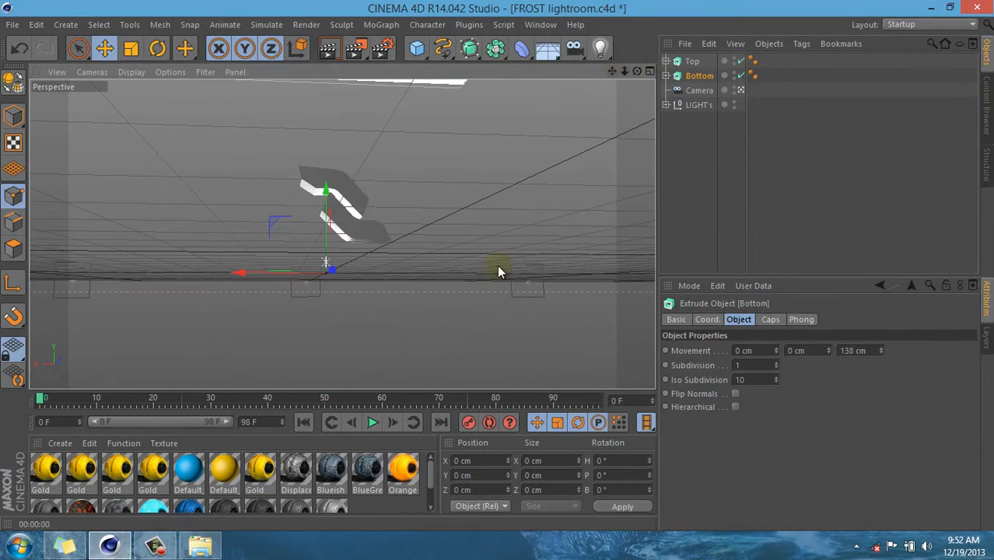
{"action": "left_click_drag", "start_coordinate": [498, 265], "coordinate": [497, 263]}
{"action": "left_click_drag", "start_coordinate": [611, 72], "coordinate": [498, 277]}
{"action": "left_click_drag", "start_coordinate": [638, 71], "coordinate": [497, 273]}
{"action": "left_click_drag", "start_coordinate": [612, 71], "coordinate": [499, 267]}
{"action": "left_click_drag", "start_coordinate": [637, 70], "coordinate": [499, 271]}
{"action": "left_click_drag", "start_coordinate": [612, 72], "coordinate": [497, 272]}
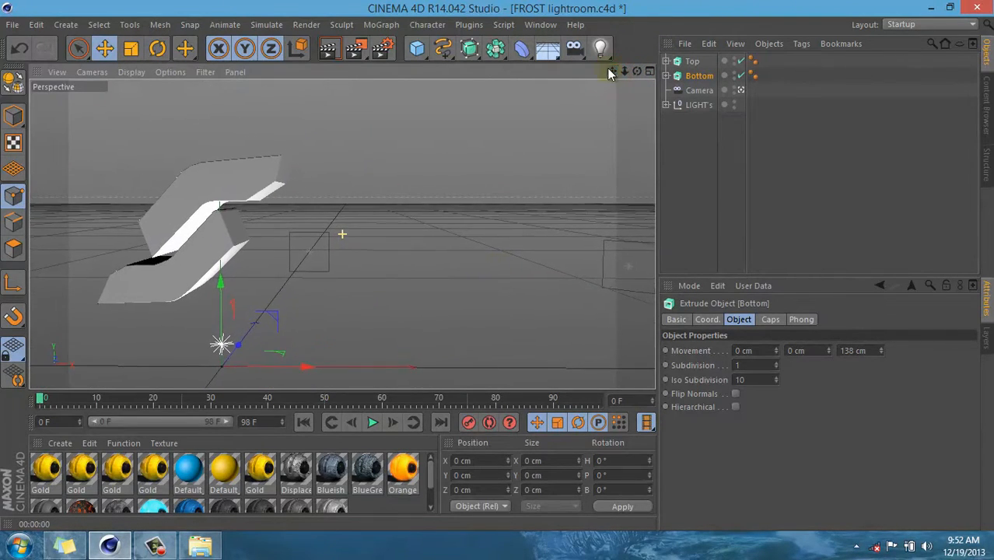
{"action": "left_click_drag", "start_coordinate": [623, 71], "coordinate": [491, 268]}
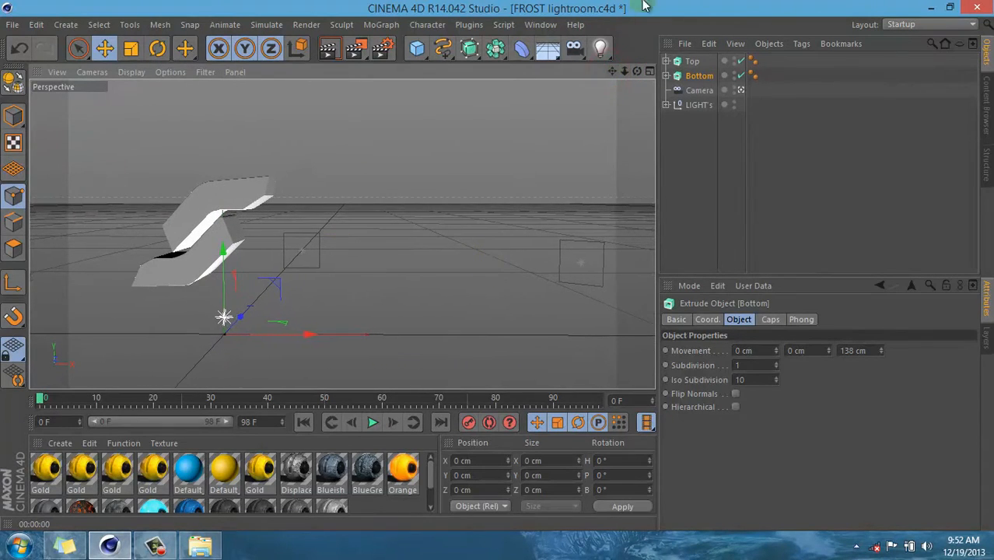
- Add a MoText object and move it up and sideways to sit beside the extruded logo
{"action": "left_click", "coordinate": [381, 24]}
{"action": "left_click", "coordinate": [399, 203]}
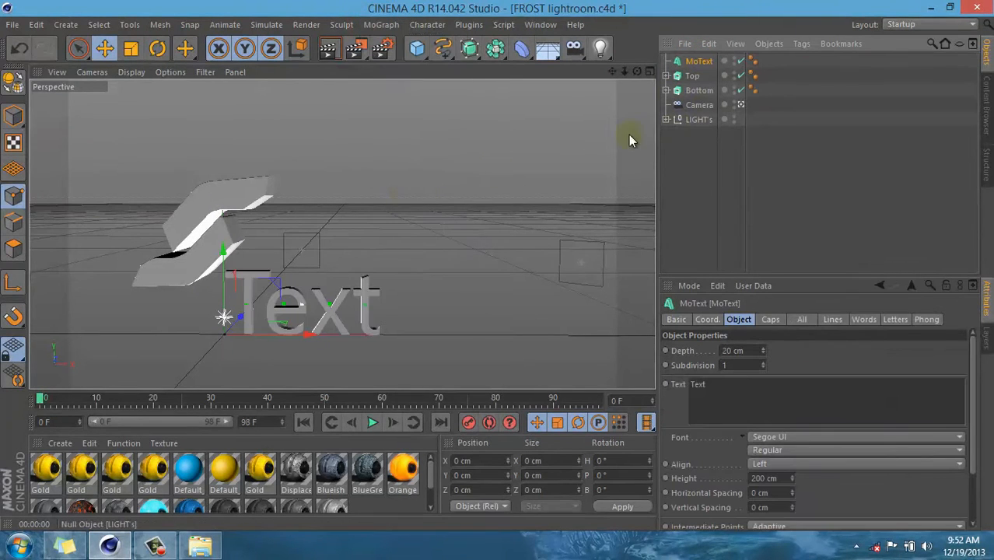
{"action": "left_click_drag", "start_coordinate": [221, 313], "coordinate": [222, 239]}
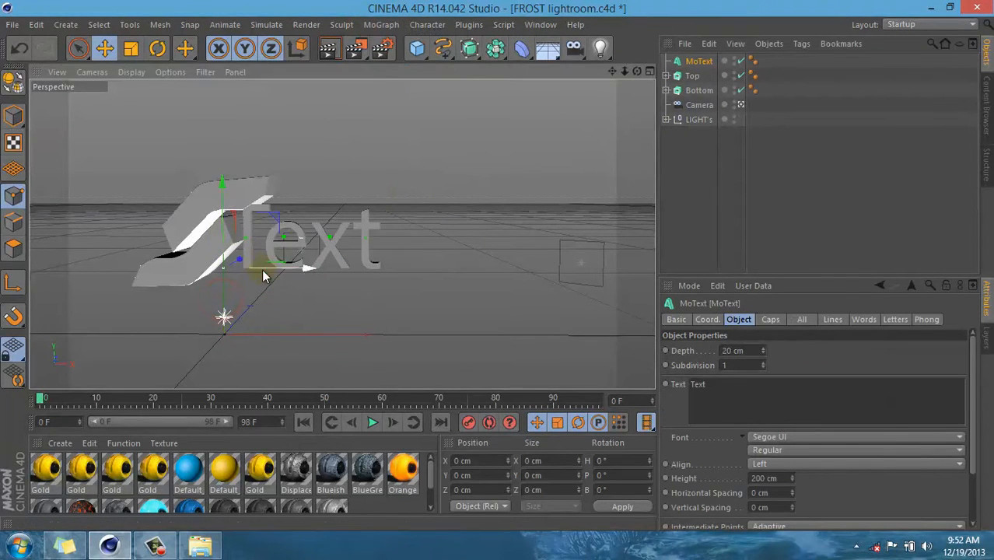
{"action": "left_click_drag", "start_coordinate": [262, 269], "coordinate": [325, 269]}
{"action": "left_click_drag", "start_coordinate": [286, 209], "coordinate": [287, 231]}
{"action": "left_click_drag", "start_coordinate": [319, 289], "coordinate": [291, 288]}
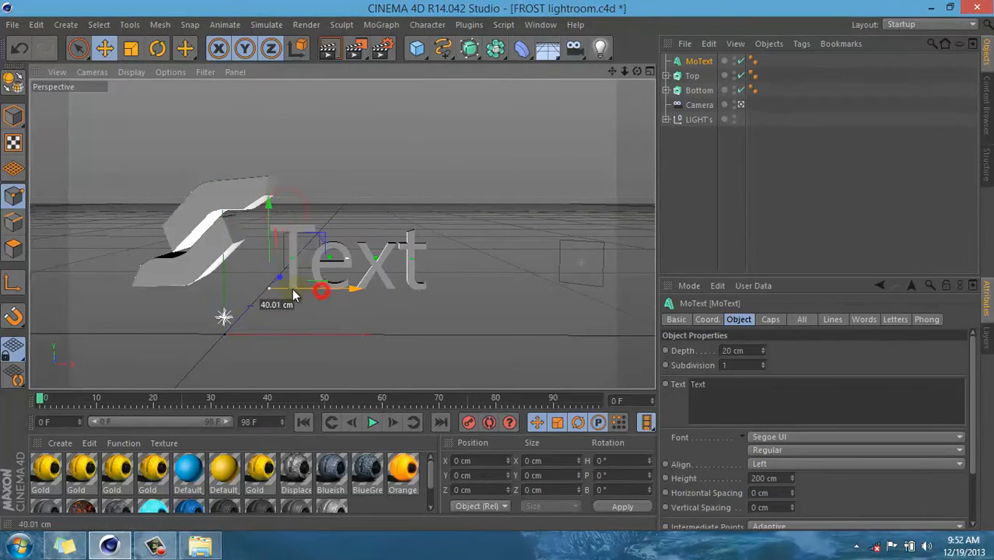
- Change the MoText wording to SCRIMP and shift it closer to the logo and slightly higher
{"action": "double_click", "coordinate": [728, 381]}
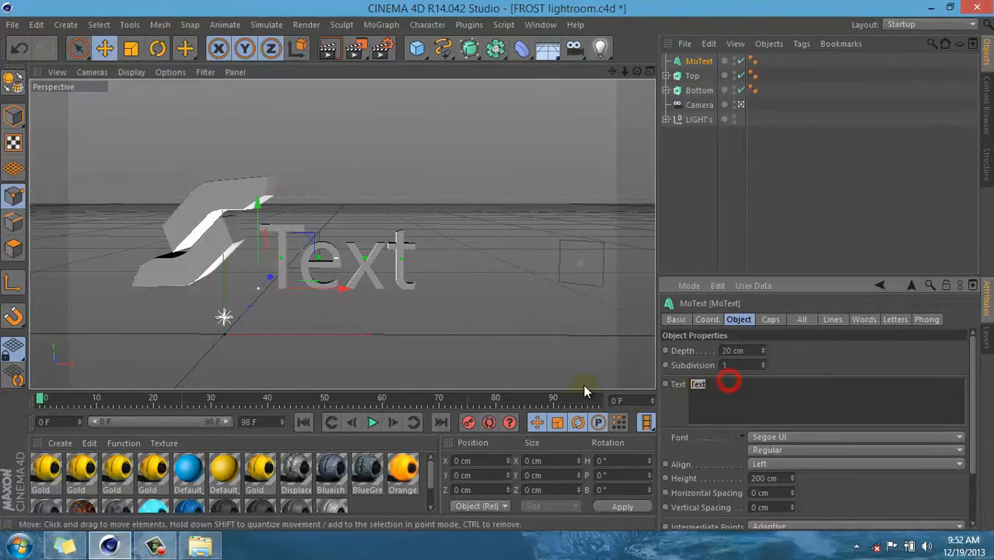
{"action": "type", "text": "SCRIMP"}
{"action": "left_click", "coordinate": [838, 359]}
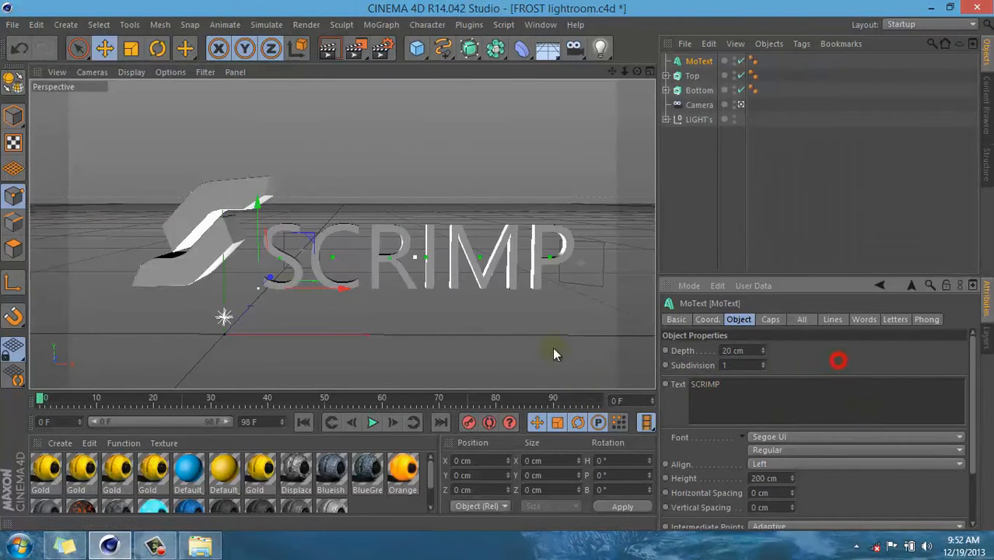
{"action": "left_click_drag", "start_coordinate": [331, 296], "coordinate": [321, 294]}
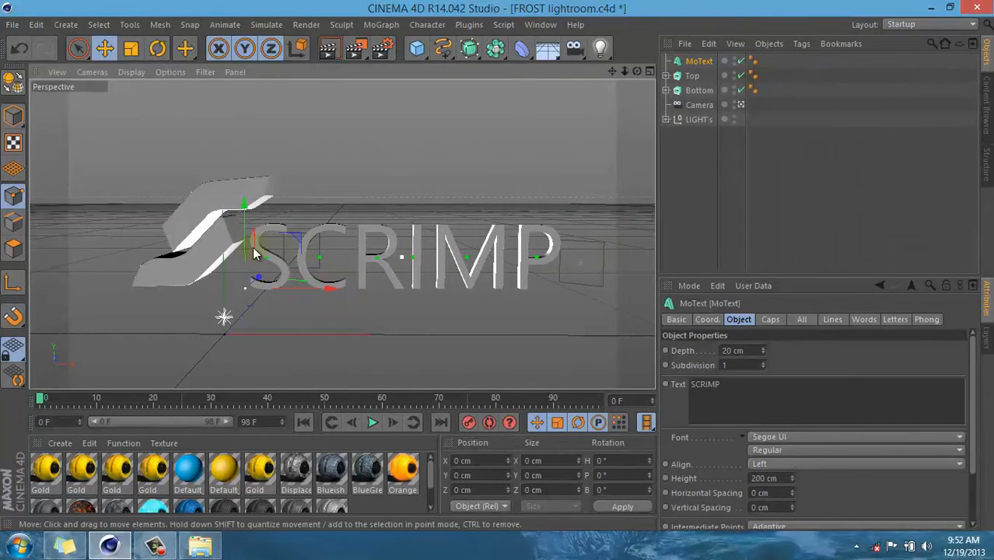
{"action": "left_click_drag", "start_coordinate": [253, 253], "coordinate": [254, 241]}
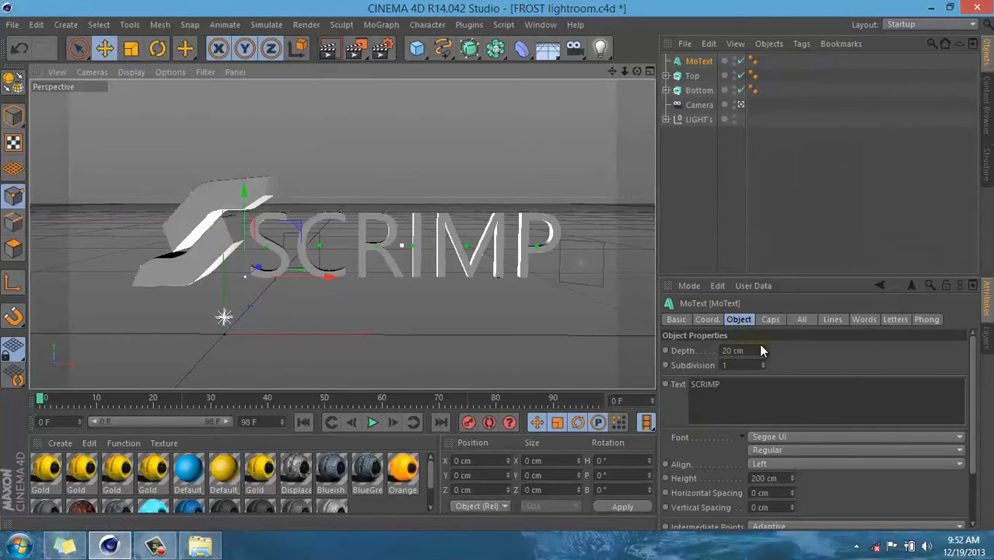
- Set the MoText depth to 151 cm and shift the text along its depth to align with the logo
{"action": "left_click_drag", "start_coordinate": [761, 355], "coordinate": [760, 356]}
{"action": "left_click_drag", "start_coordinate": [263, 272], "coordinate": [247, 281]}
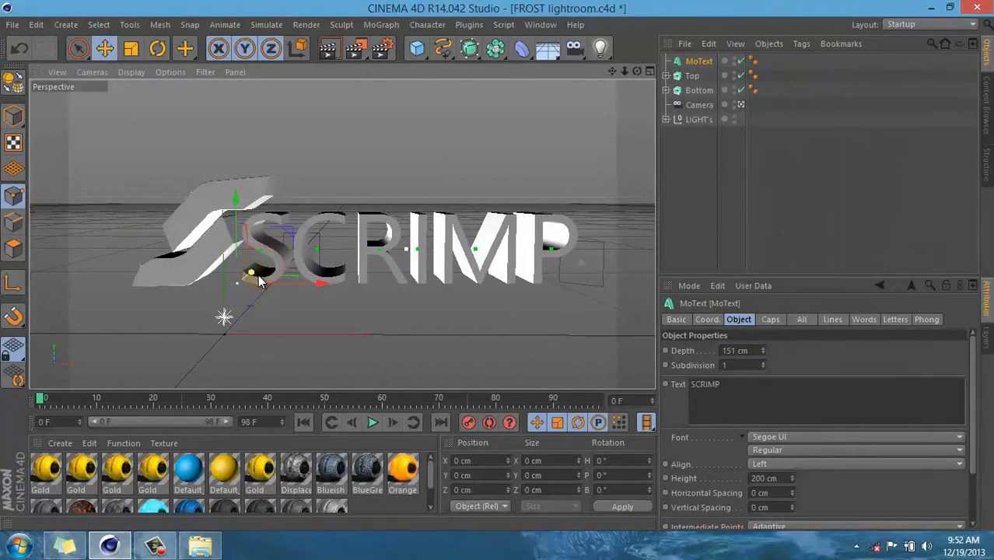
{"action": "left_click_drag", "start_coordinate": [636, 70], "coordinate": [302, 171]}
{"action": "left_click_drag", "start_coordinate": [265, 256], "coordinate": [278, 234]}
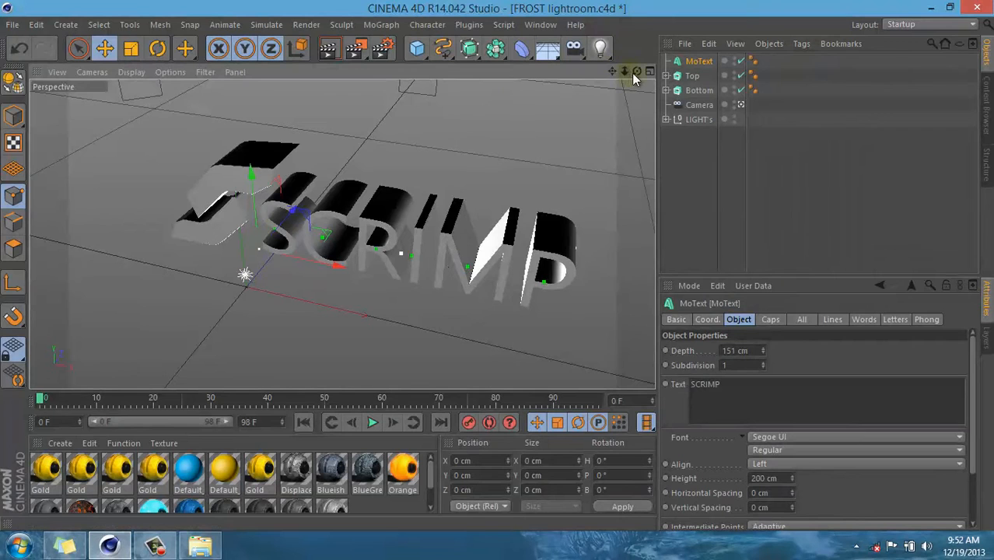
{"action": "left_click_drag", "start_coordinate": [636, 71], "coordinate": [498, 272]}
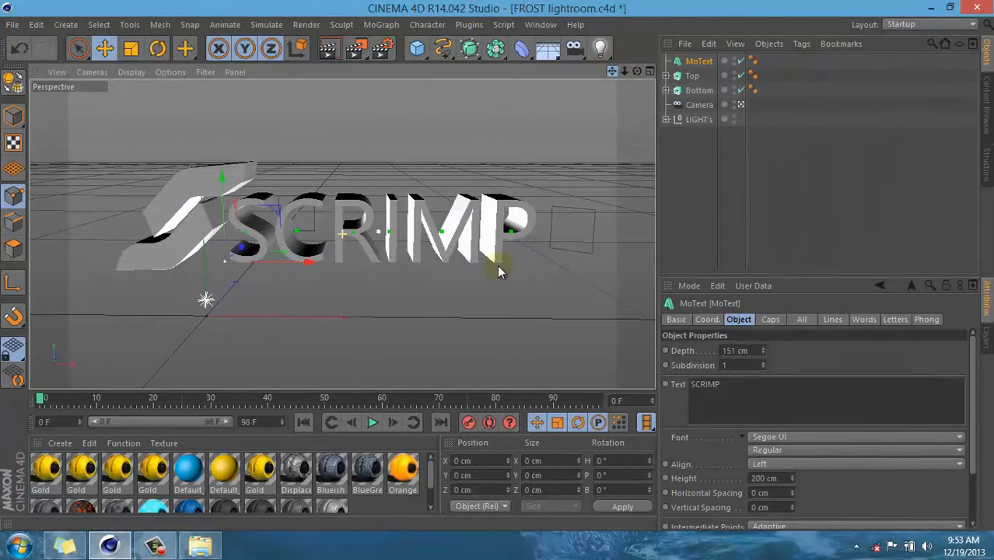
- Stop looking through the scene Camera and frame the logo and SCRIMP text in the default view
{"action": "left_click", "coordinate": [741, 104]}
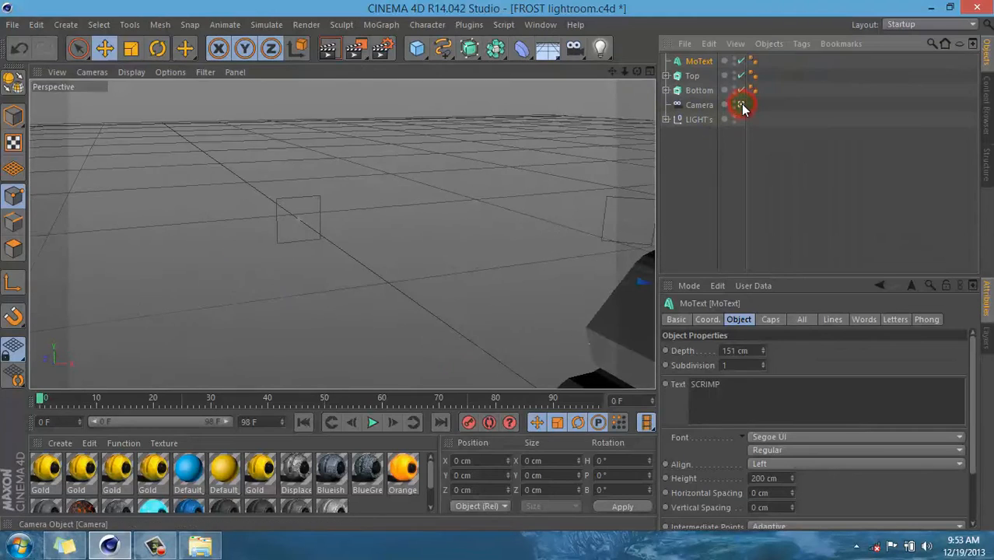
{"action": "left_click_drag", "start_coordinate": [637, 71], "coordinate": [575, 277]}
{"action": "left_click_drag", "start_coordinate": [497, 263], "coordinate": [500, 253]}
{"action": "left_click_drag", "start_coordinate": [637, 71], "coordinate": [500, 268]}
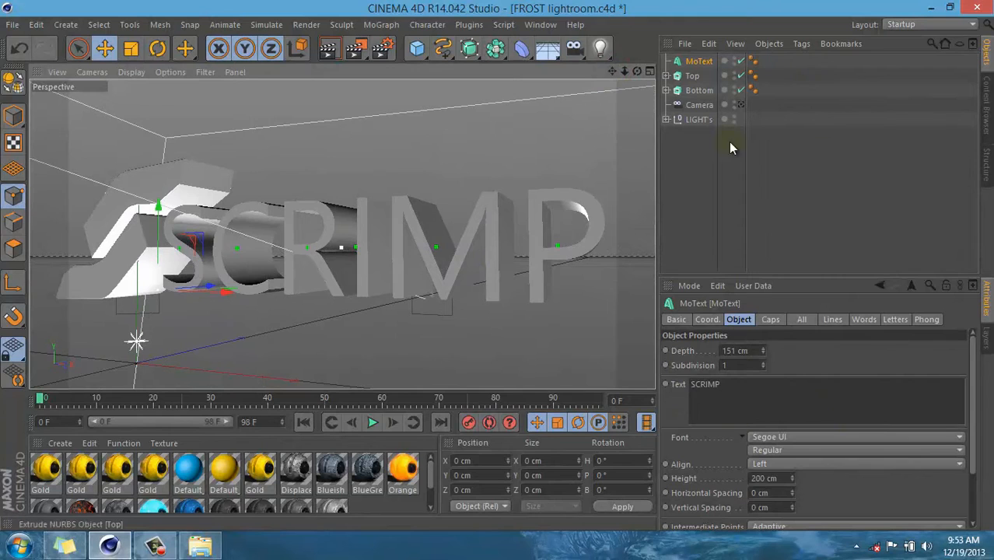
- Give the SCRIMP text a Fillet Cap start with a 1 cm radius and check the beveled letters
{"action": "left_click", "coordinate": [745, 386]}
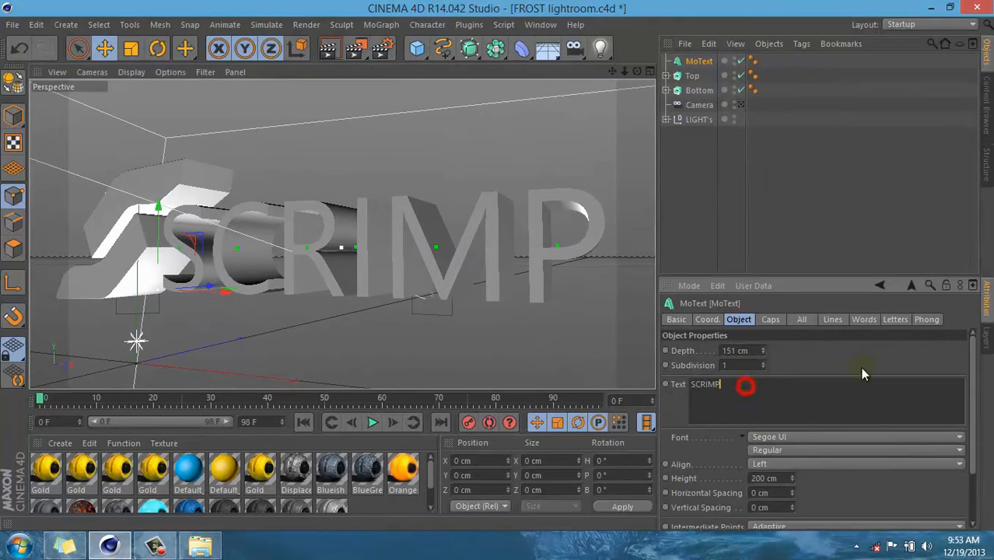
{"action": "left_click", "coordinate": [771, 319]}
{"action": "left_click", "coordinate": [769, 351]}
{"action": "left_click", "coordinate": [754, 406]}
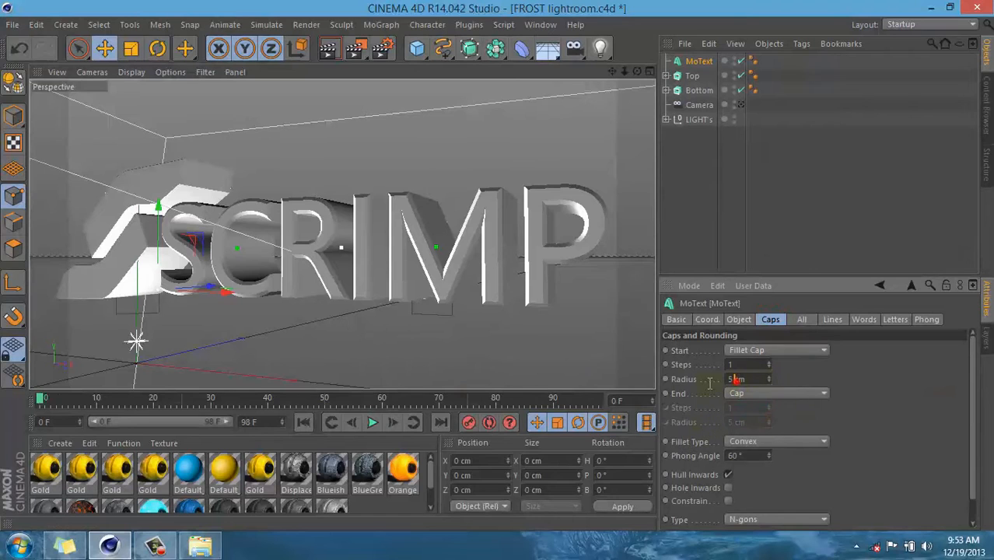
{"action": "double_click", "coordinate": [732, 379]}
{"action": "type", "text": "1"}
{"action": "left_click", "coordinate": [914, 396]}
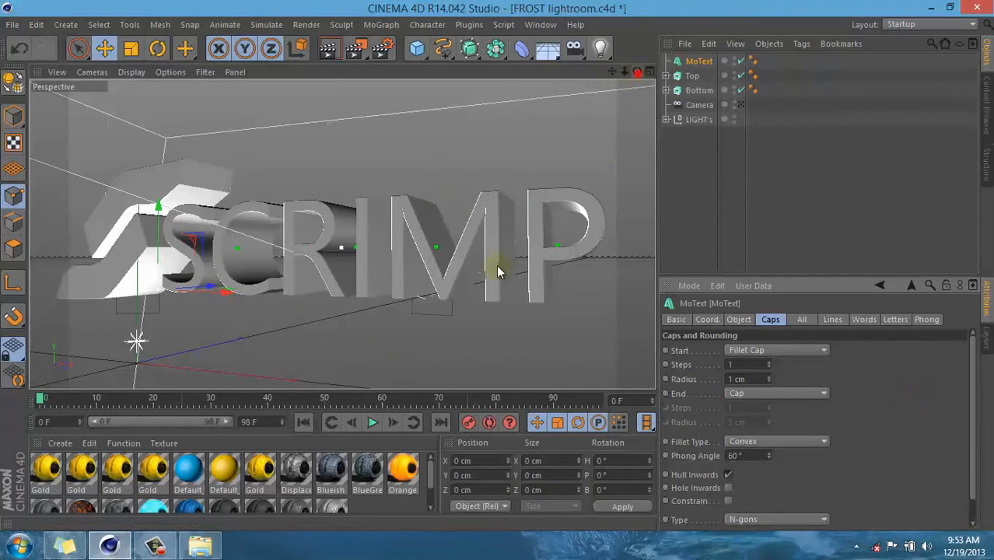
{"action": "mouse_move", "coordinate": [497, 265]}
{"action": "left_mouse_down"}
{"action": "mouse_move", "coordinate": [531, 248]}
{"action": "mouse_move", "coordinate": [500, 270]}
{"action": "left_mouse_up"}
{"action": "left_click_drag", "start_coordinate": [615, 73], "coordinate": [620, 72]}
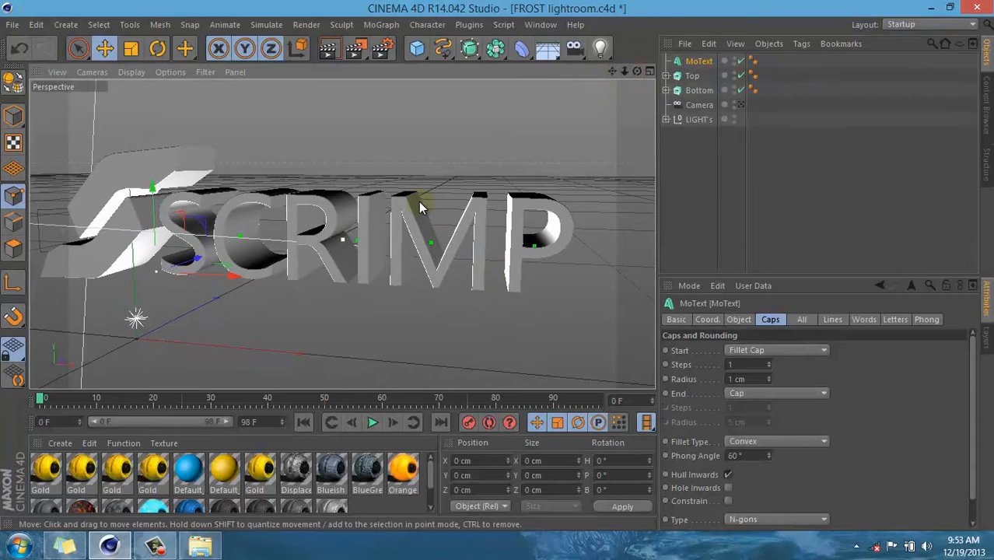
{"action": "left_click", "coordinate": [152, 544]}
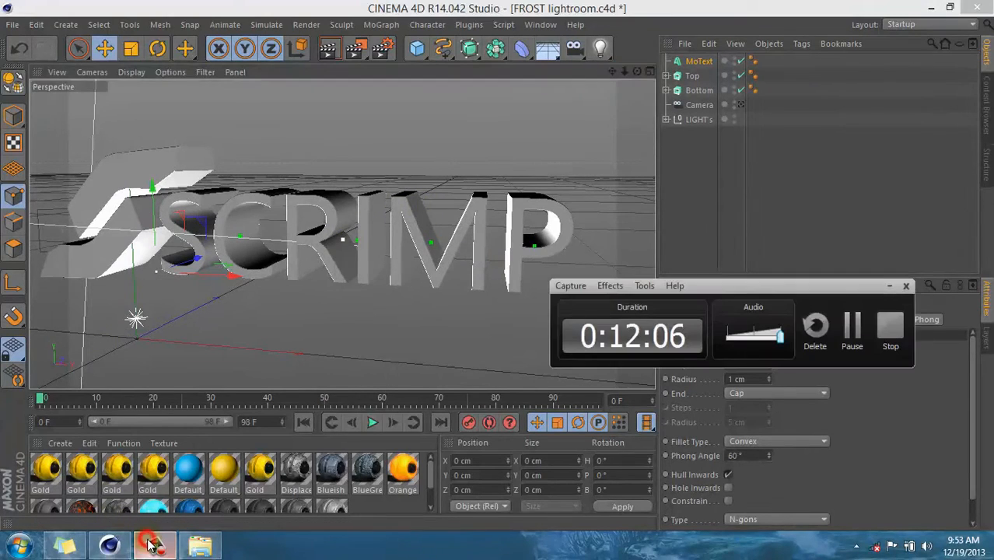
{"action": "left_click", "coordinate": [151, 544]}
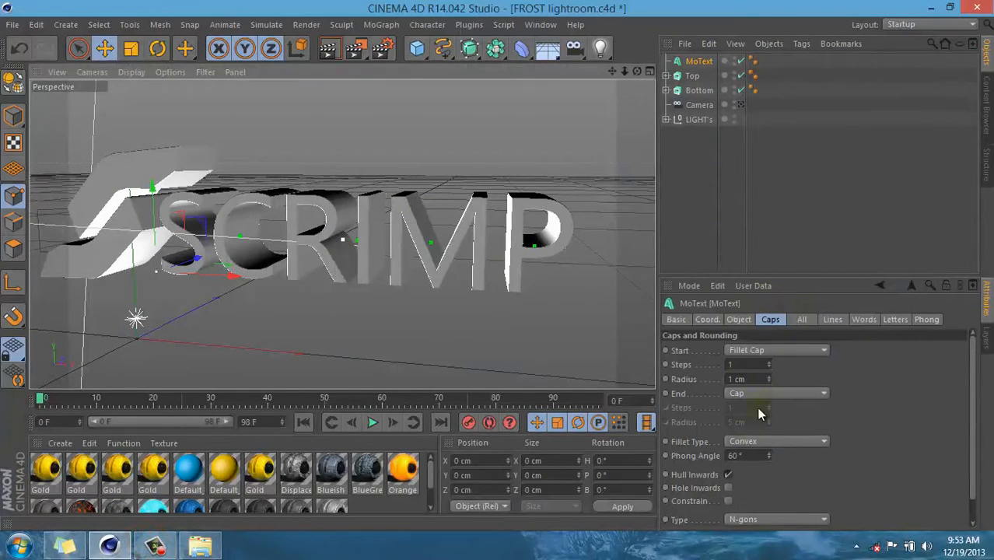
{"action": "left_click", "coordinate": [771, 319]}
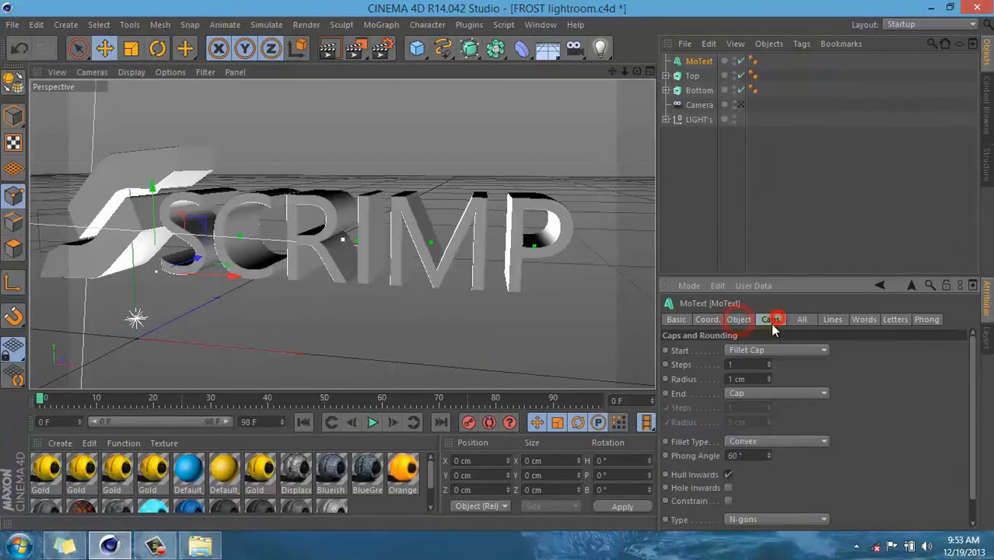
- Duplicate the SCRIMP MoText and nest the original inside a new Atom Array
{"action": "left_click_drag", "start_coordinate": [698, 62], "coordinate": [733, 75], "text": "ctrl"}
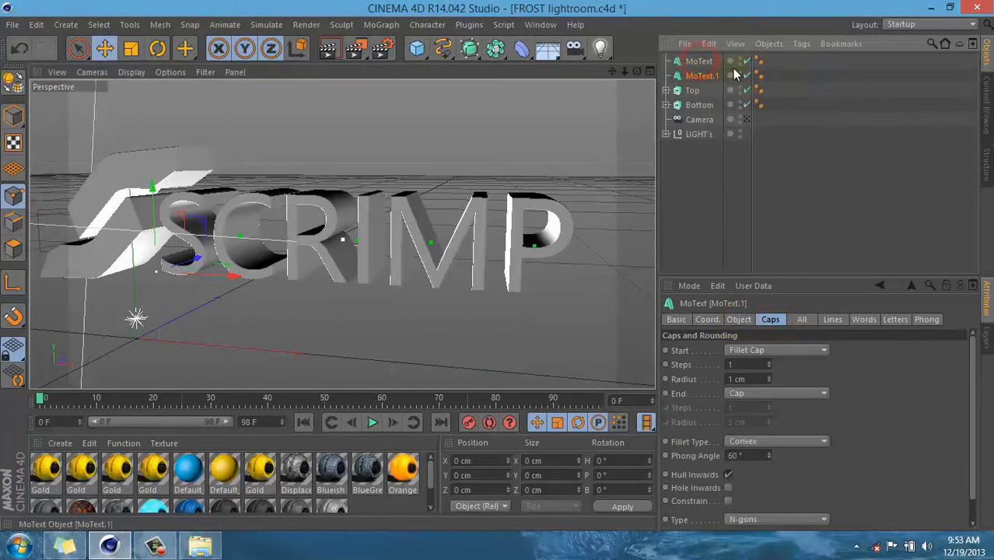
{"action": "left_click", "coordinate": [698, 61]}
{"action": "left_click", "coordinate": [495, 49]}
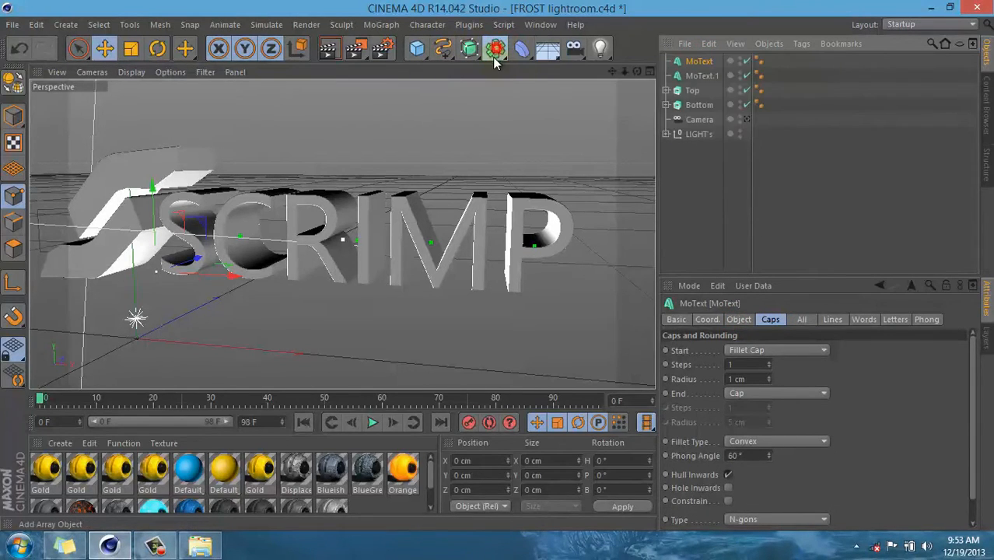
{"action": "left_click", "coordinate": [495, 49]}
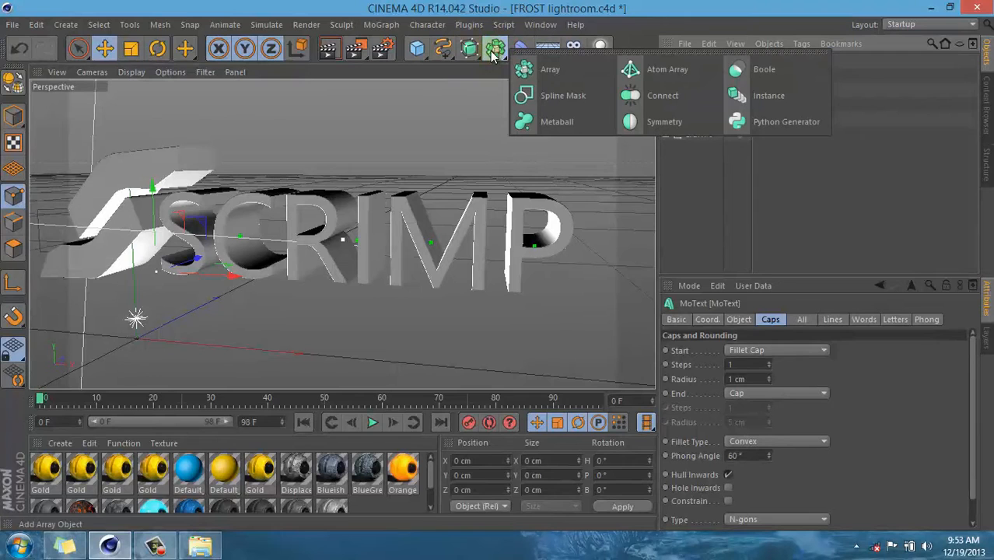
{"action": "left_click", "coordinate": [659, 69]}
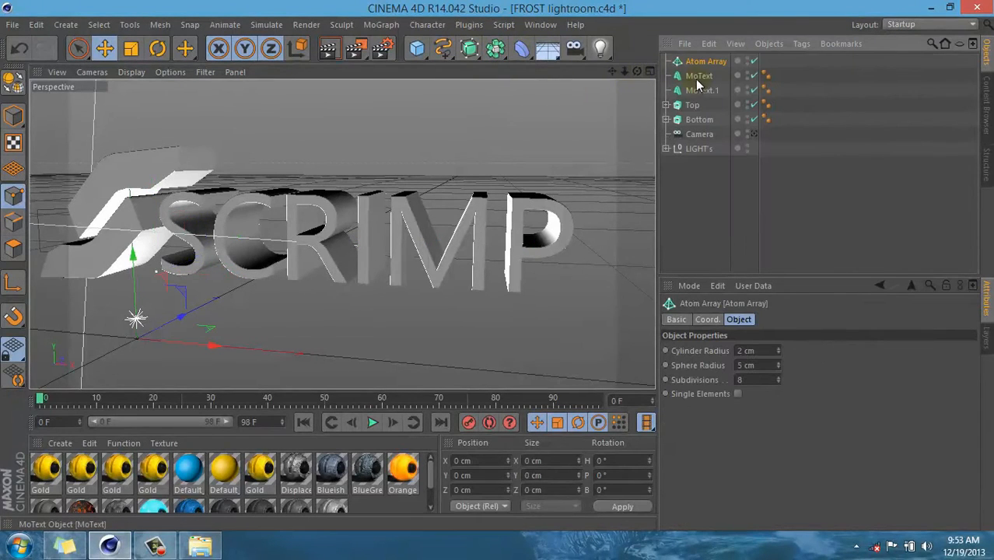
{"action": "left_click_drag", "start_coordinate": [699, 78], "coordinate": [701, 67]}
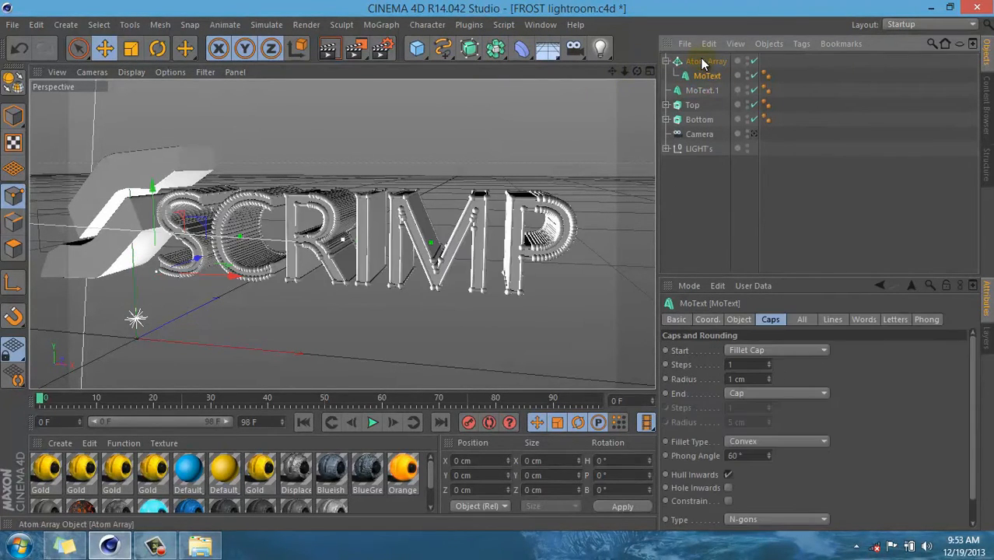
{"action": "left_click", "coordinate": [666, 61]}
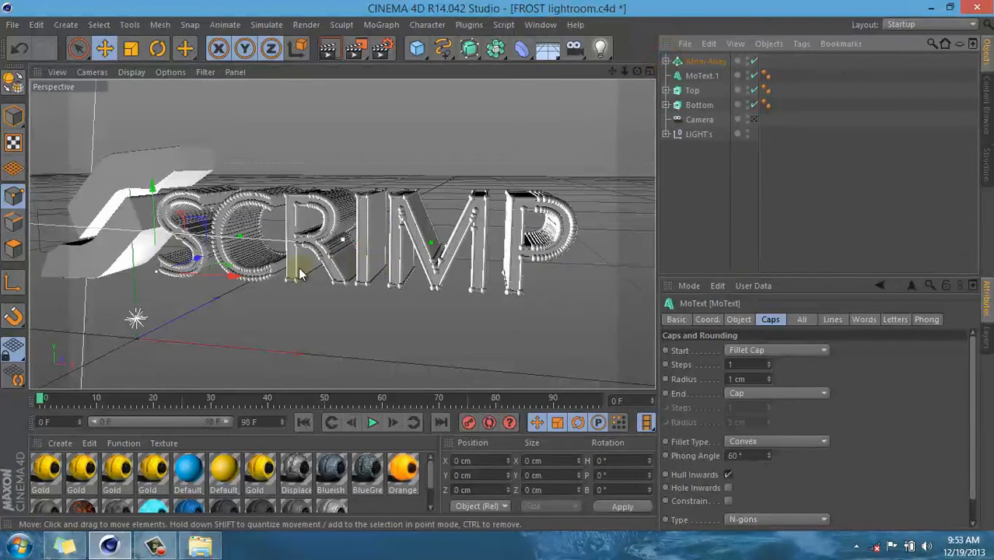
- Set the Atom Array's cylinder radius and sphere radius to 0.5 cm and inspect the thin wireframe on the letters
{"action": "left_click", "coordinate": [706, 61]}
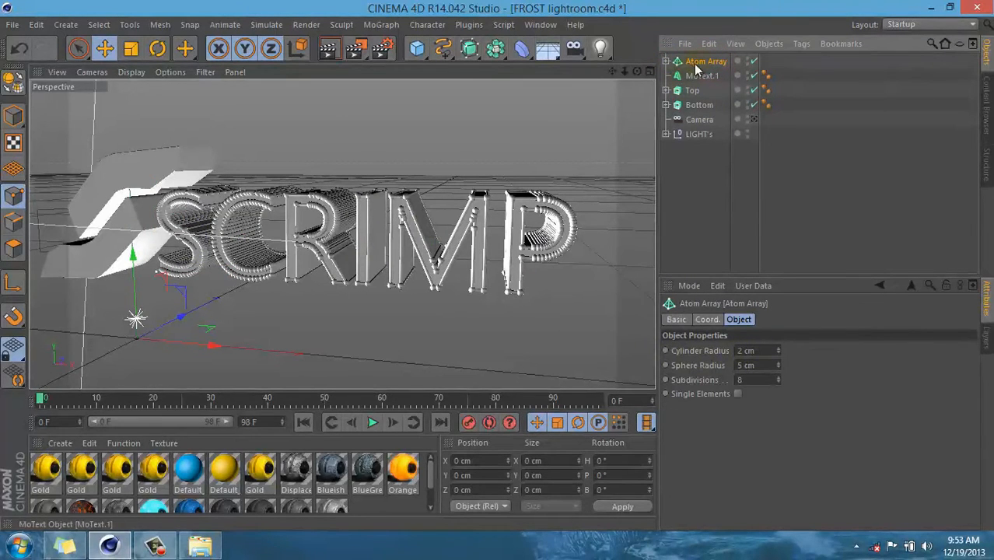
{"action": "left_click", "coordinate": [688, 351]}
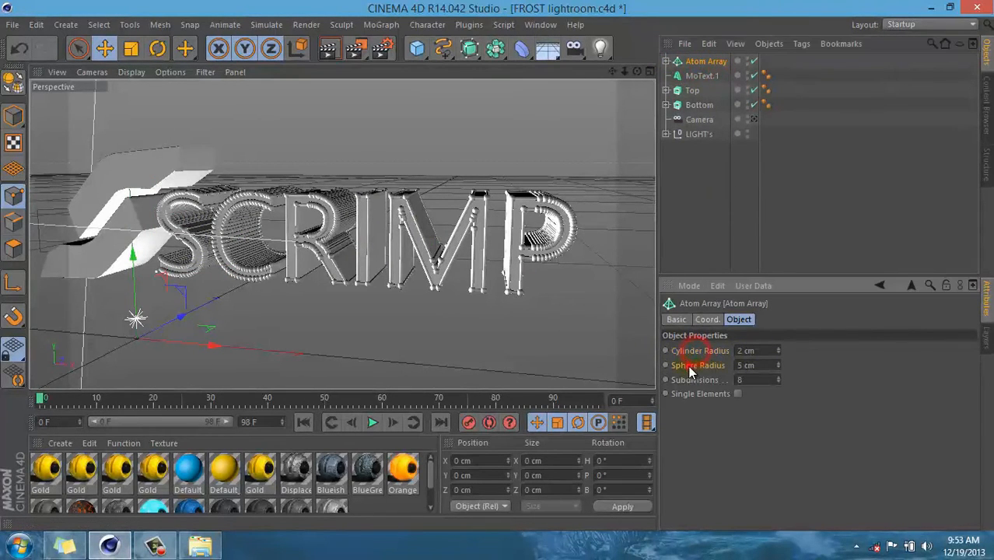
{"action": "left_click", "coordinate": [696, 365]}
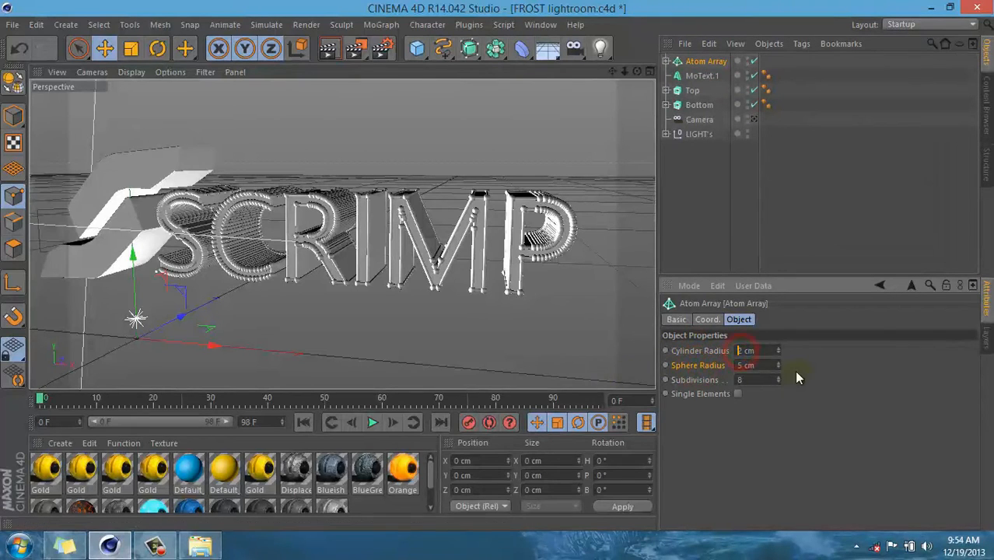
{"action": "key", "text": "BackSpace"}
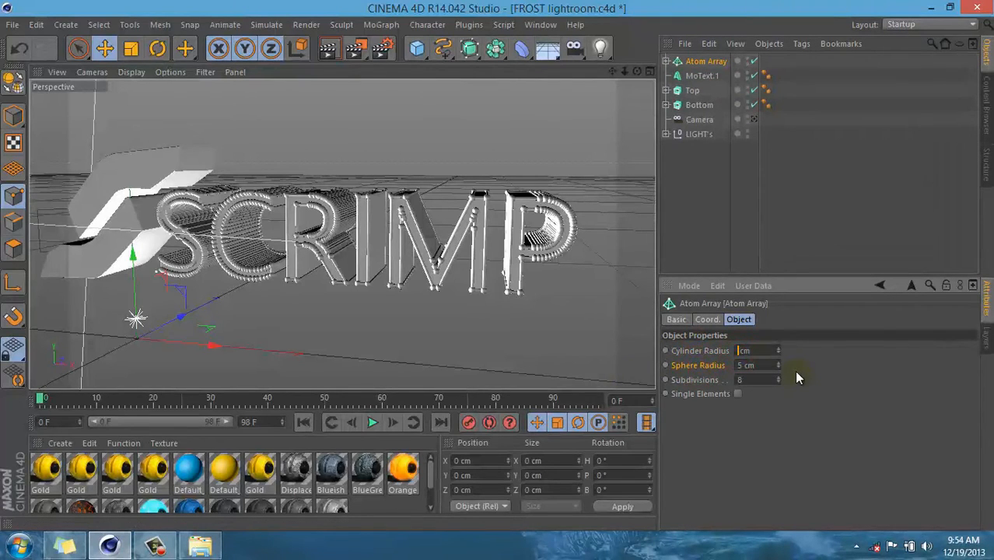
{"action": "type", "text": ".5"}
{"action": "type", "text": "0."}
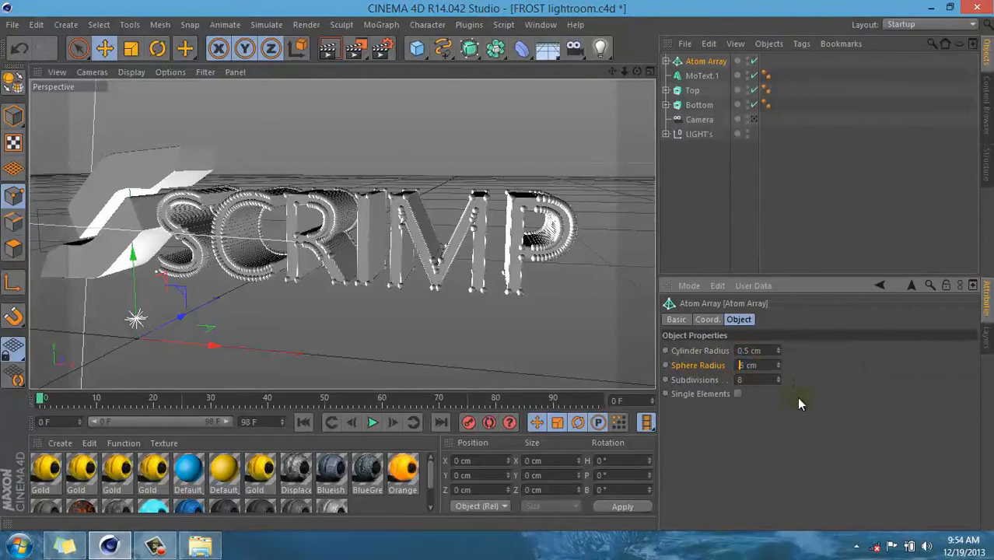
{"action": "left_click", "coordinate": [806, 397]}
{"action": "scroll", "coordinate": [218, 230], "scroll_direction": "up", "scroll_amount": 8}
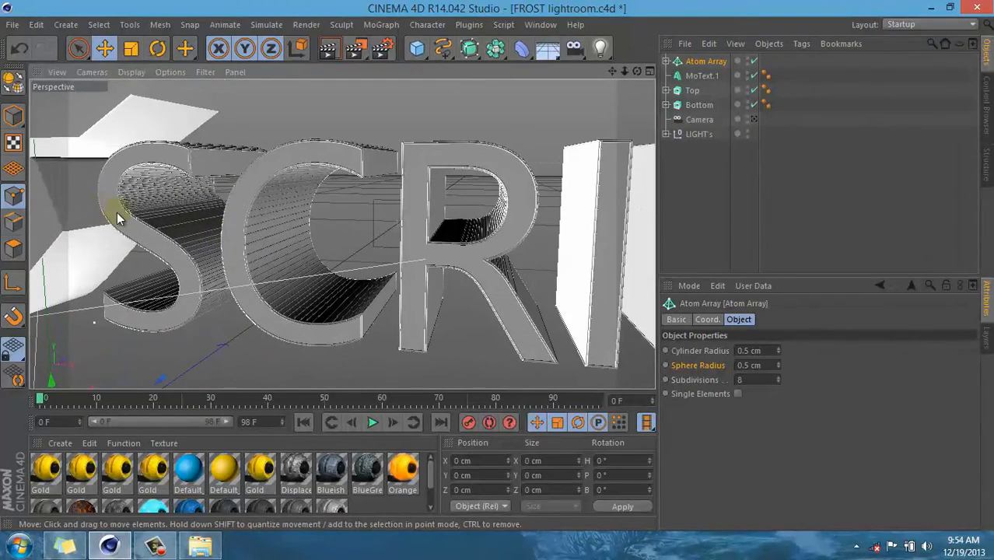
{"action": "scroll", "coordinate": [180, 259], "scroll_direction": "up", "scroll_amount": 2}
{"action": "scroll", "coordinate": [140, 248], "scroll_direction": "down", "scroll_amount": 6}
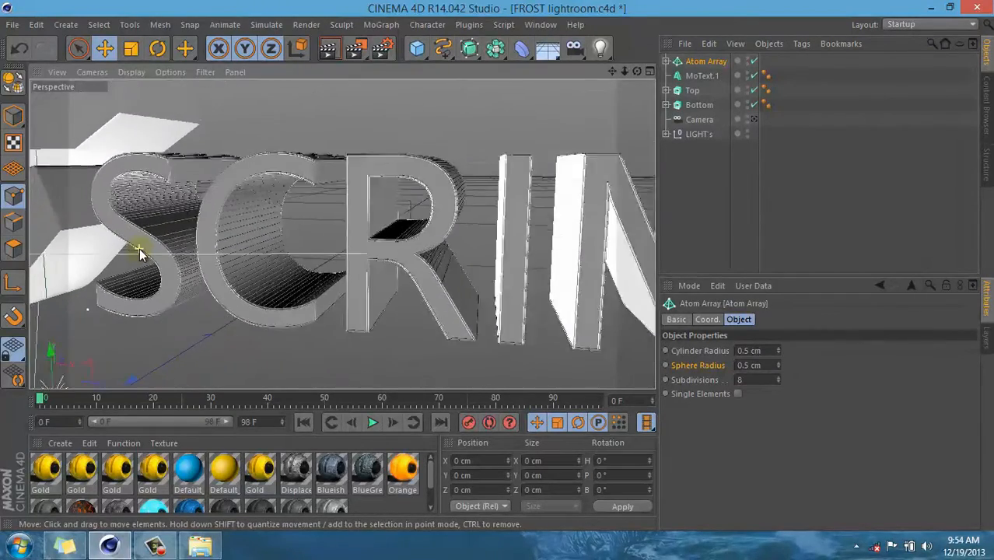
{"action": "scroll", "coordinate": [139, 250], "scroll_direction": "down", "scroll_amount": 3}
{"action": "scroll", "coordinate": [206, 249], "scroll_direction": "up", "scroll_amount": 6}
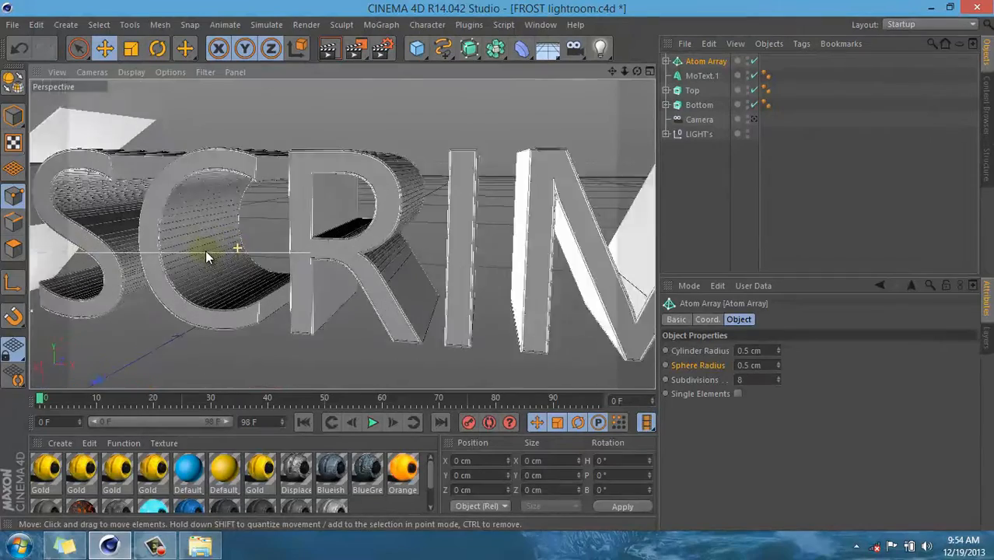
{"action": "scroll", "coordinate": [169, 267], "scroll_direction": "down", "scroll_amount": 6}
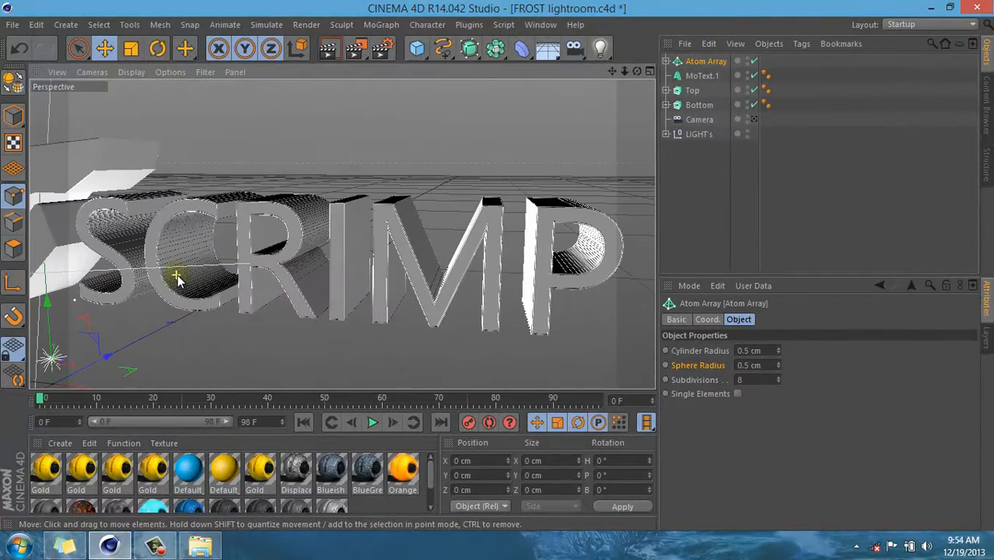
{"action": "scroll", "coordinate": [362, 310], "scroll_direction": "down", "scroll_amount": 1}
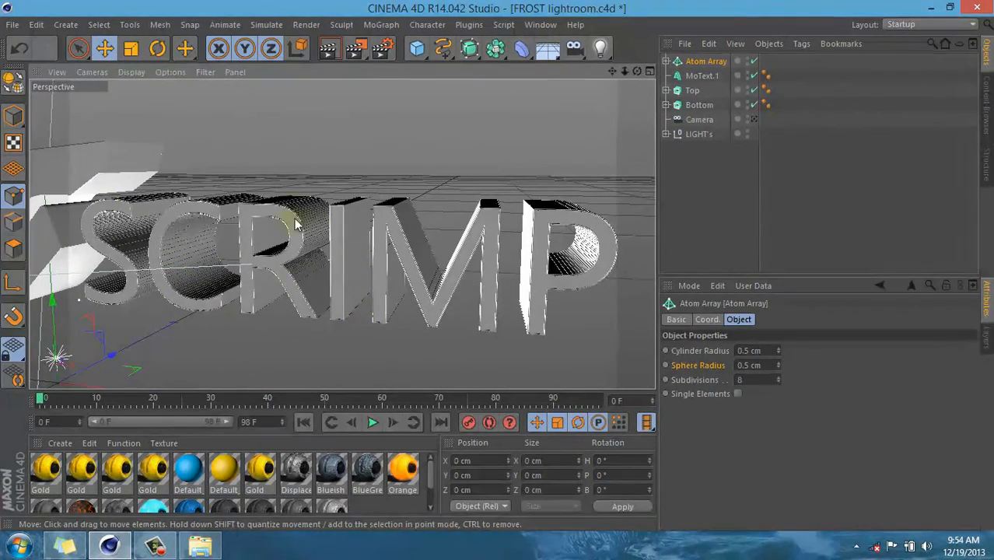
- Give the MoText inside the Atom Array Quadrangles caps with Hole Inwards enabled and a regular grid width of 5 cm
{"action": "left_click", "coordinate": [665, 60]}
{"action": "left_click", "coordinate": [703, 76]}
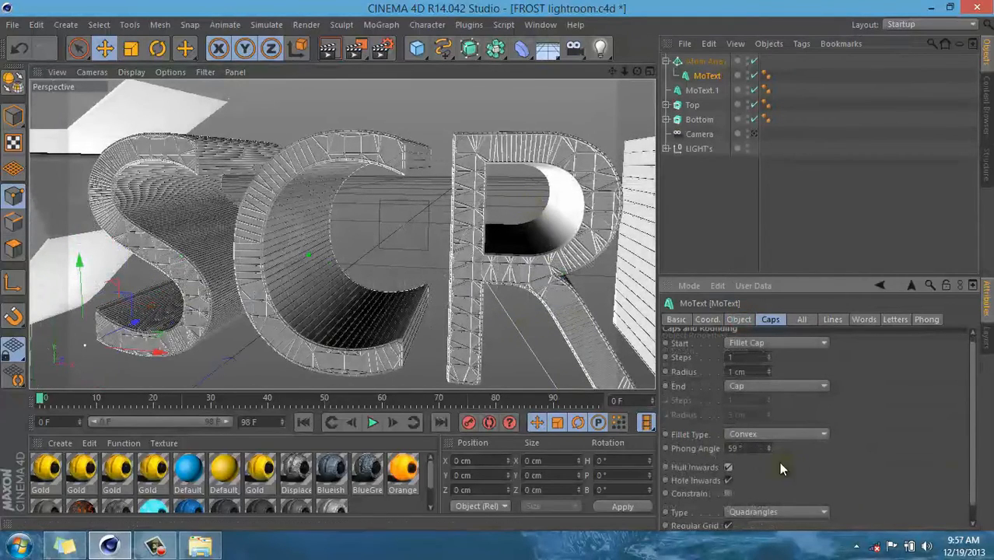
{"action": "scroll", "coordinate": [971, 440], "scroll_direction": "down", "scroll_amount": 1}
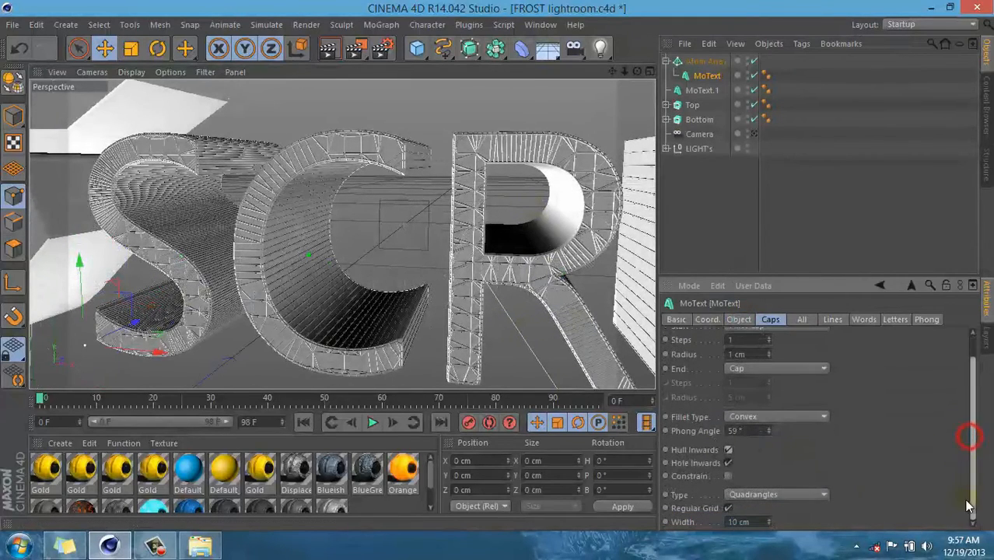
{"action": "left_click", "coordinate": [767, 520]}
{"action": "left_click", "coordinate": [767, 519]}
{"action": "left_click", "coordinate": [768, 519]}
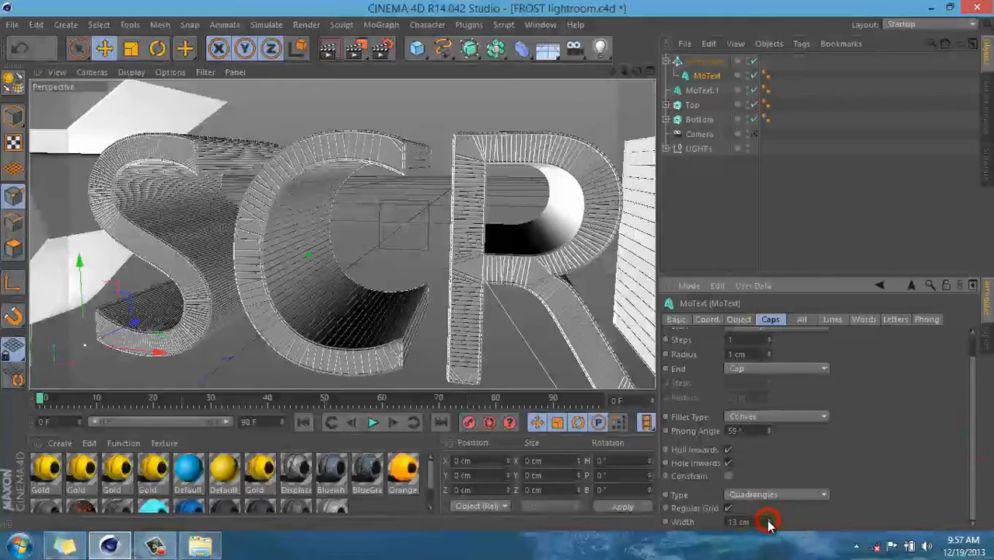
{"action": "left_click", "coordinate": [768, 524]}
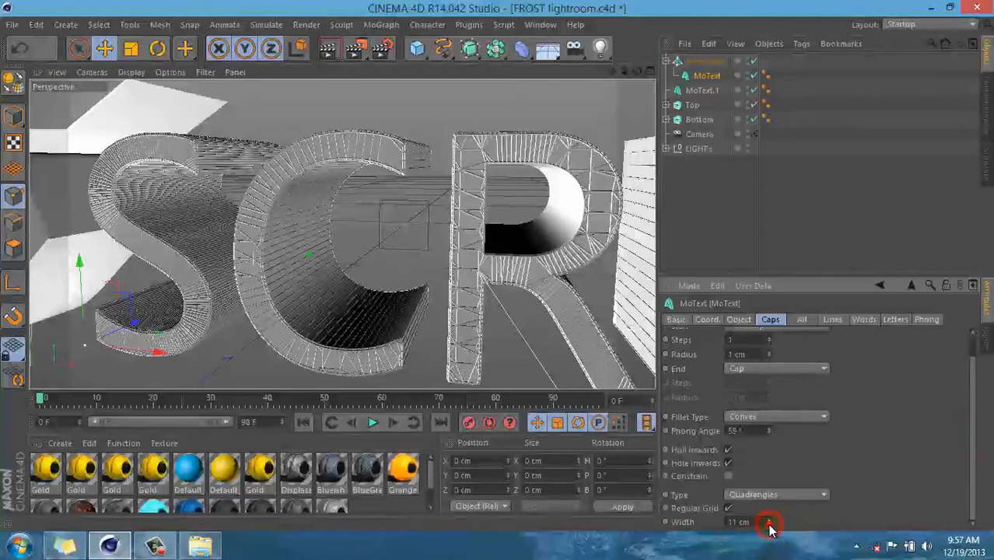
{"action": "left_click", "coordinate": [768, 524]}
{"action": "left_click", "coordinate": [768, 524]}
{"action": "left_click", "coordinate": [768, 524]}
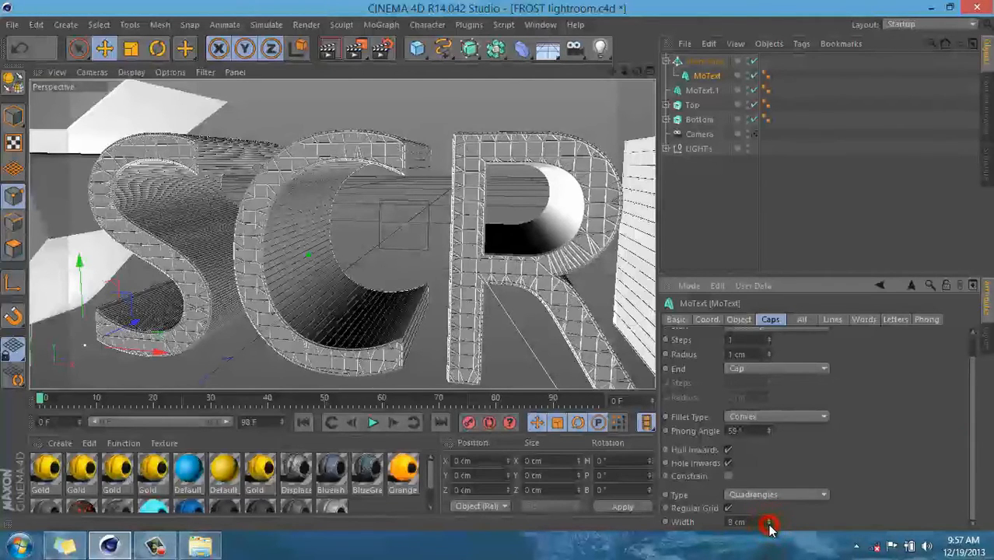
{"action": "left_click", "coordinate": [768, 524]}
{"action": "left_click", "coordinate": [768, 524]}
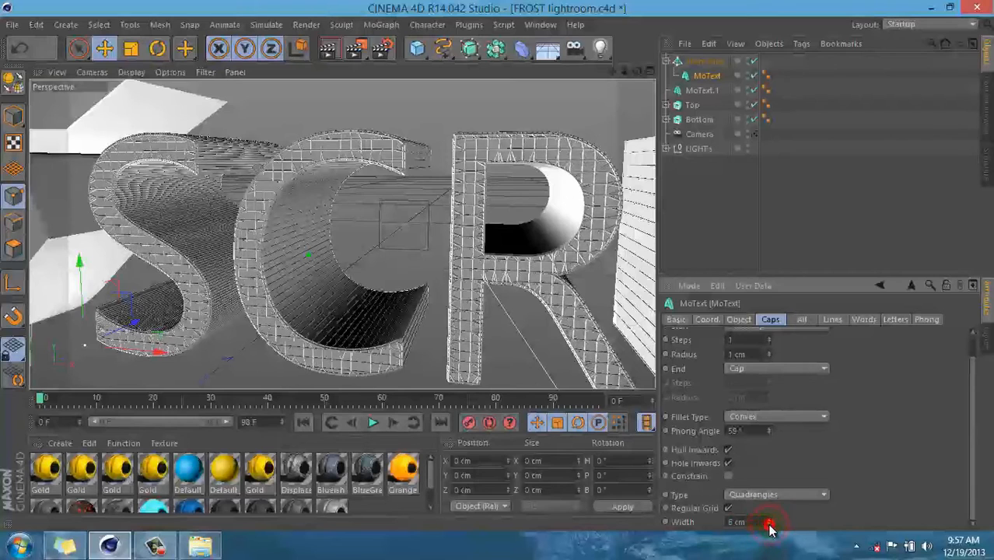
{"action": "left_click", "coordinate": [768, 524]}
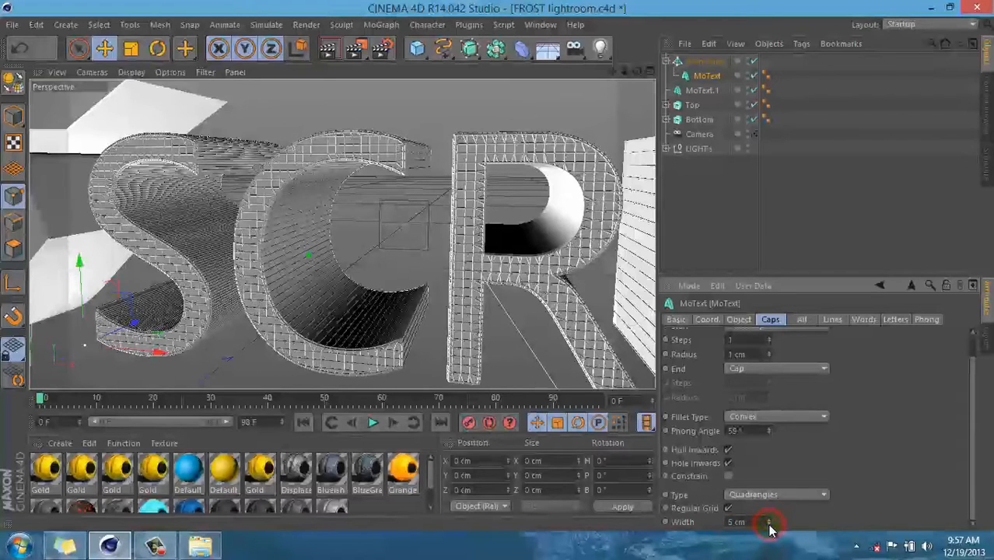
{"action": "left_click", "coordinate": [726, 510]}
{"action": "left_click", "coordinate": [726, 510]}
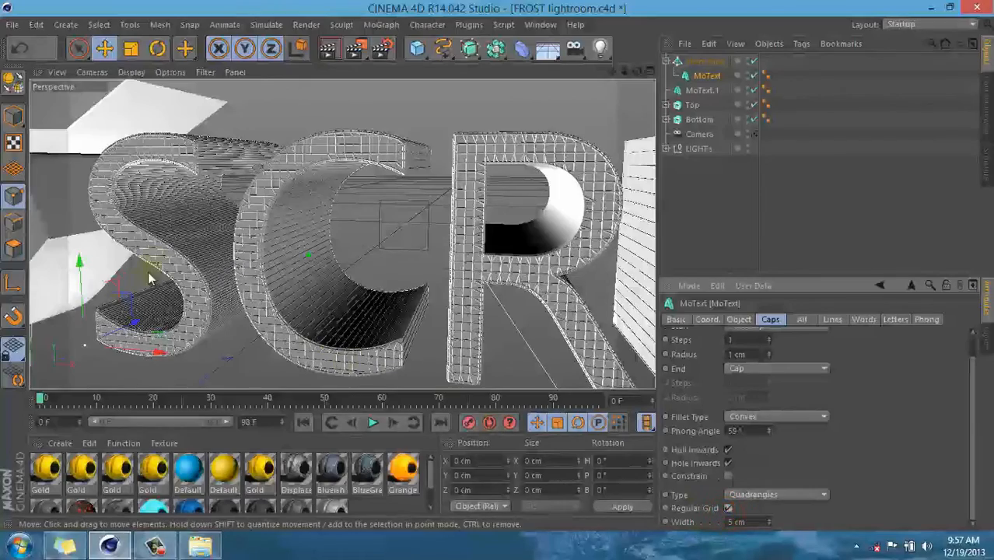
- Set the start fillet of the duplicate MoText outside the Atom Array to 2 steps and a 2 cm radius
{"action": "mouse_move", "coordinate": [252, 301]}
{"action": "left_mouse_down", "text": "alt"}
{"action": "mouse_move", "coordinate": [240, 302]}
{"action": "mouse_move", "coordinate": [452, 296]}
{"action": "mouse_move", "coordinate": [257, 287]}
{"action": "left_mouse_up", "text": "alt"}
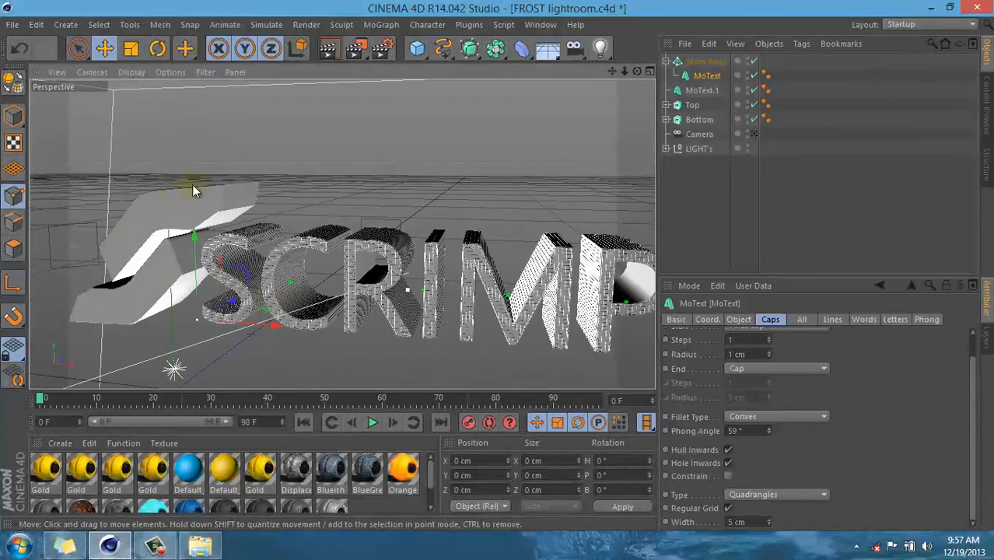
{"action": "right_click_drag", "start_coordinate": [193, 190], "coordinate": [149, 231], "text": "alt"}
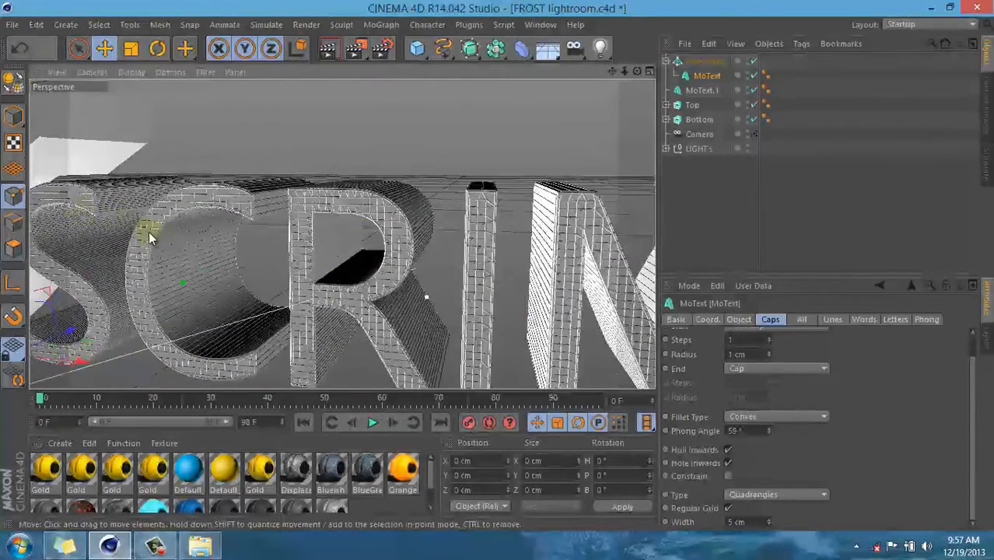
{"action": "left_click", "coordinate": [704, 91]}
{"action": "scroll", "coordinate": [247, 273], "scroll_direction": "down", "scroll_amount": 3}
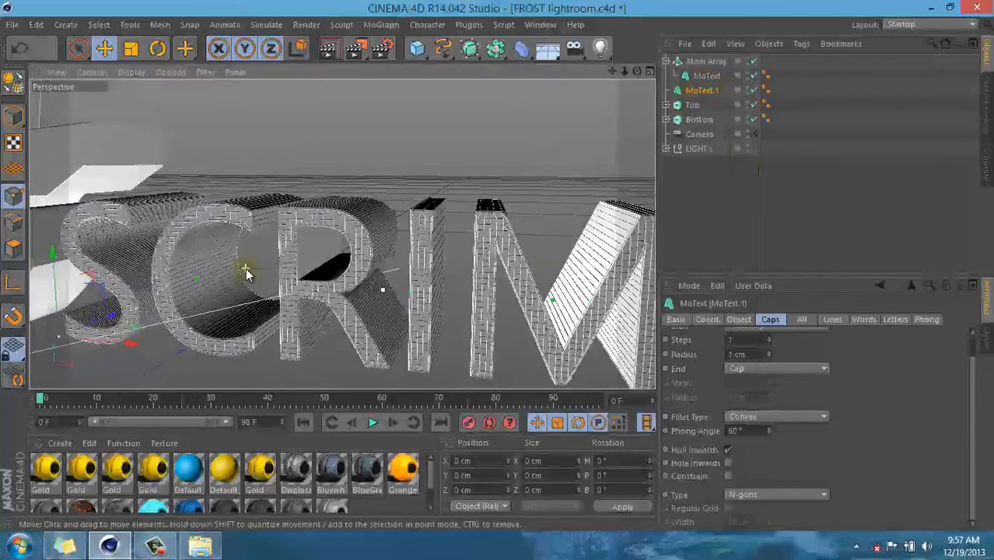
{"action": "scroll", "coordinate": [232, 234], "scroll_direction": "down", "scroll_amount": 1}
{"action": "scroll", "coordinate": [349, 258], "scroll_direction": "down", "scroll_amount": 2}
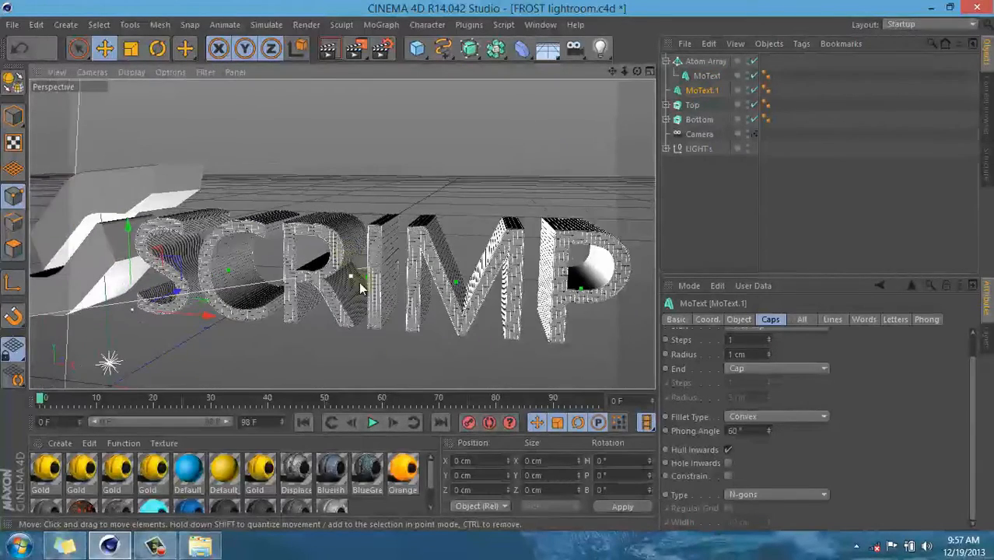
{"action": "scroll", "coordinate": [501, 346], "scroll_direction": "up", "scroll_amount": 1}
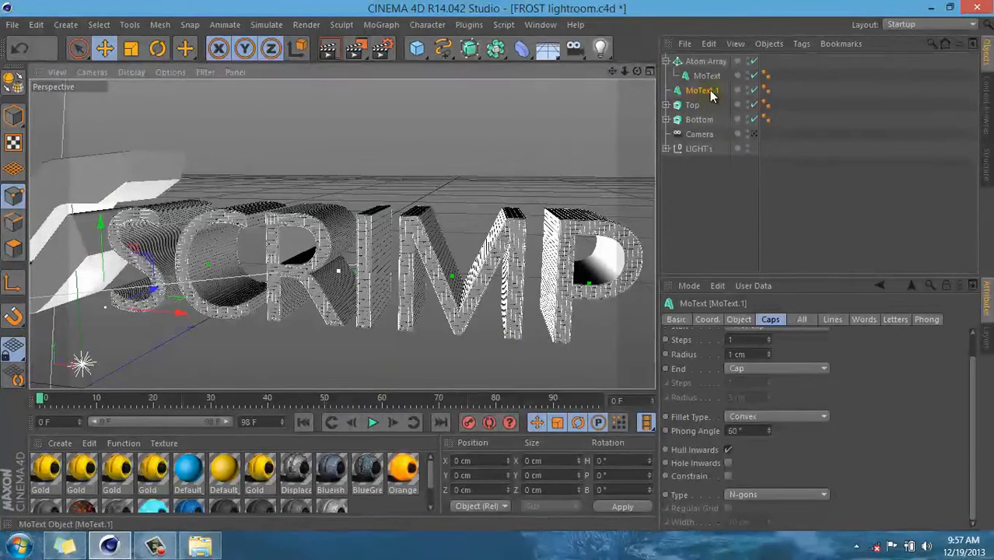
{"action": "scroll", "coordinate": [791, 382], "scroll_direction": "up", "scroll_amount": 2}
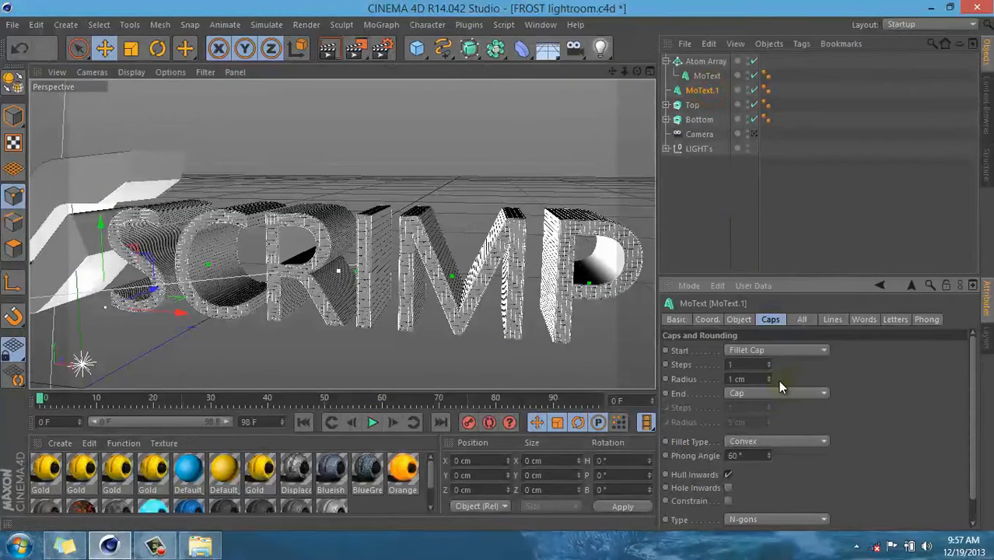
{"action": "left_click", "coordinate": [768, 362]}
{"action": "left_click", "coordinate": [769, 376]}
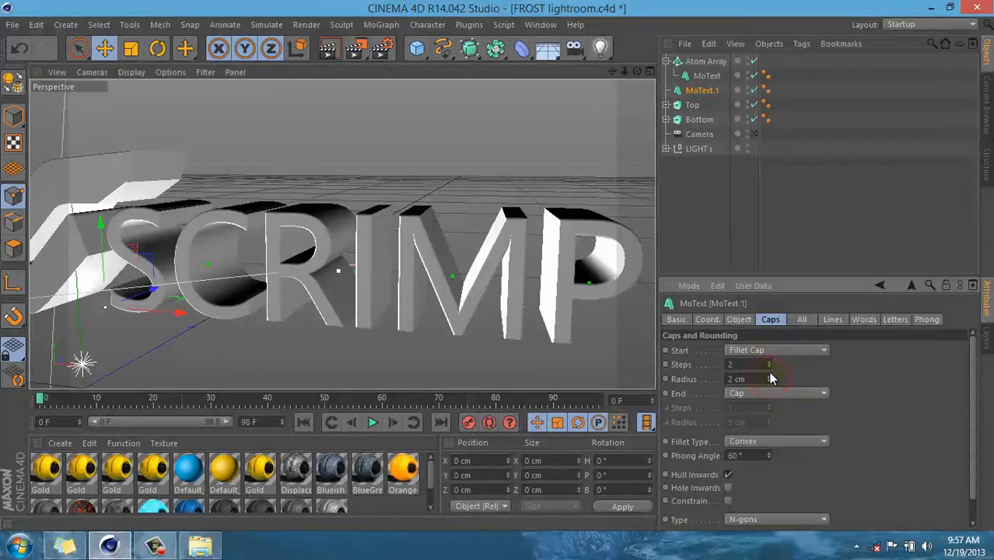
{"action": "left_click", "coordinate": [694, 91]}
{"action": "left_click", "coordinate": [469, 24]}
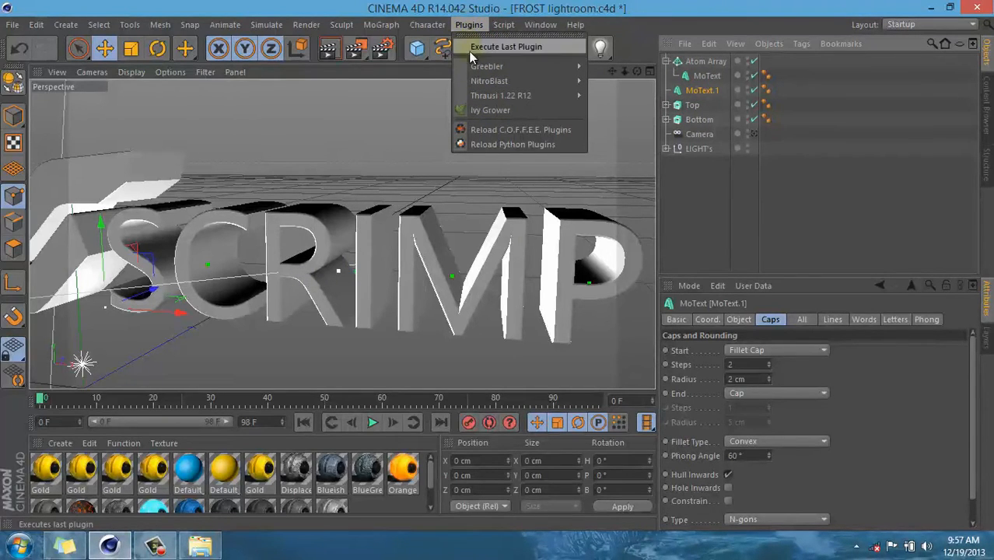
{"action": "mouse_move", "coordinate": [474, 66]}
{"action": "mouse_move", "coordinate": [491, 97]}
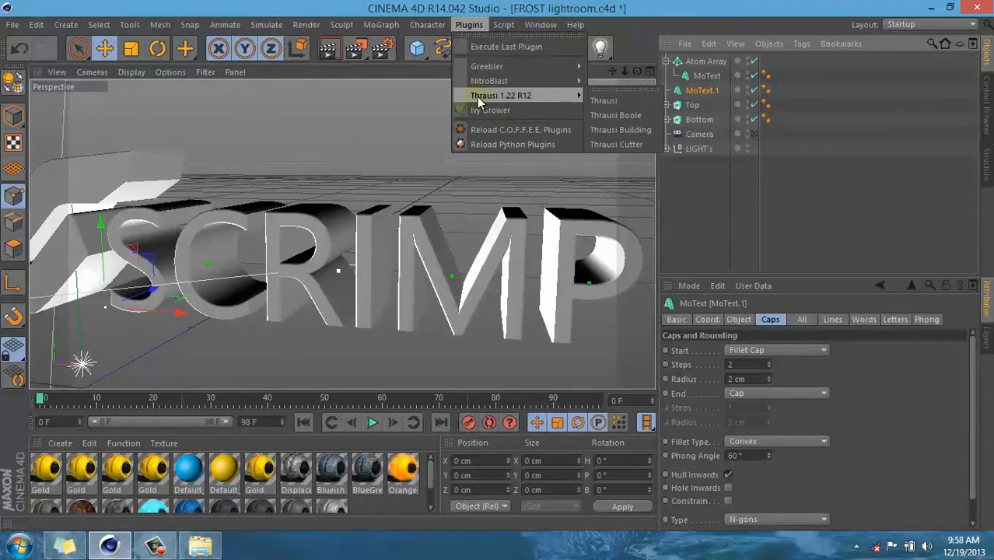
{"action": "left_click", "coordinate": [611, 100]}
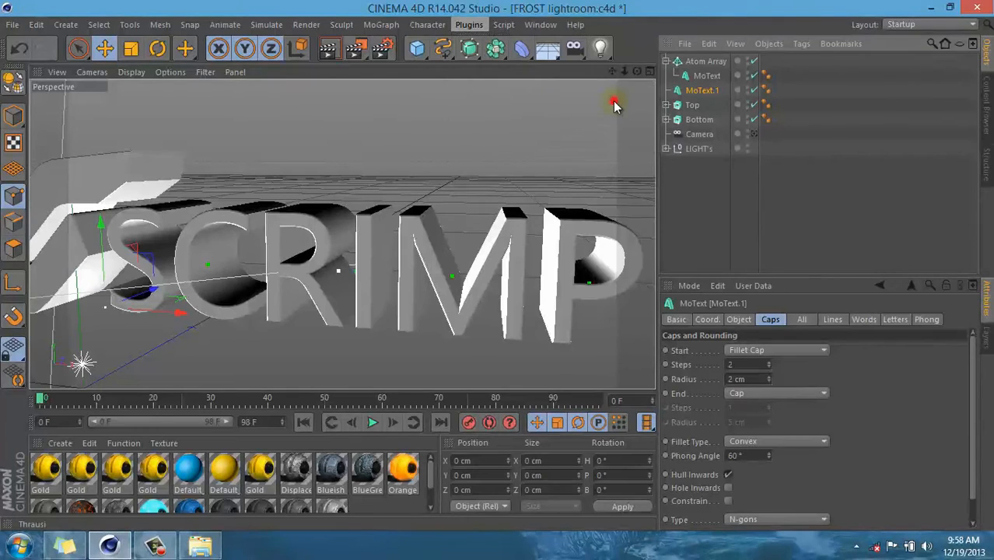
{"action": "left_click", "coordinate": [686, 94]}
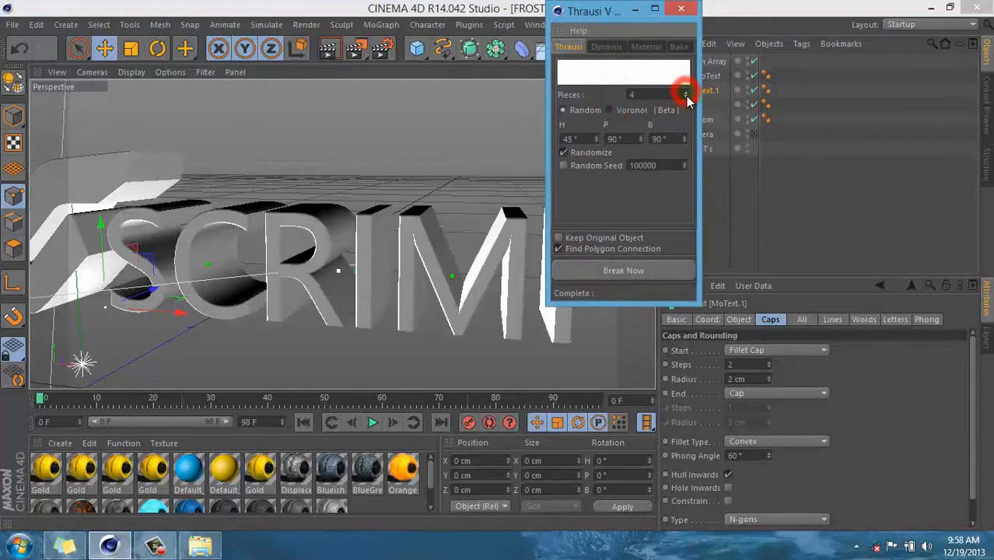
{"action": "left_click", "coordinate": [681, 6]}
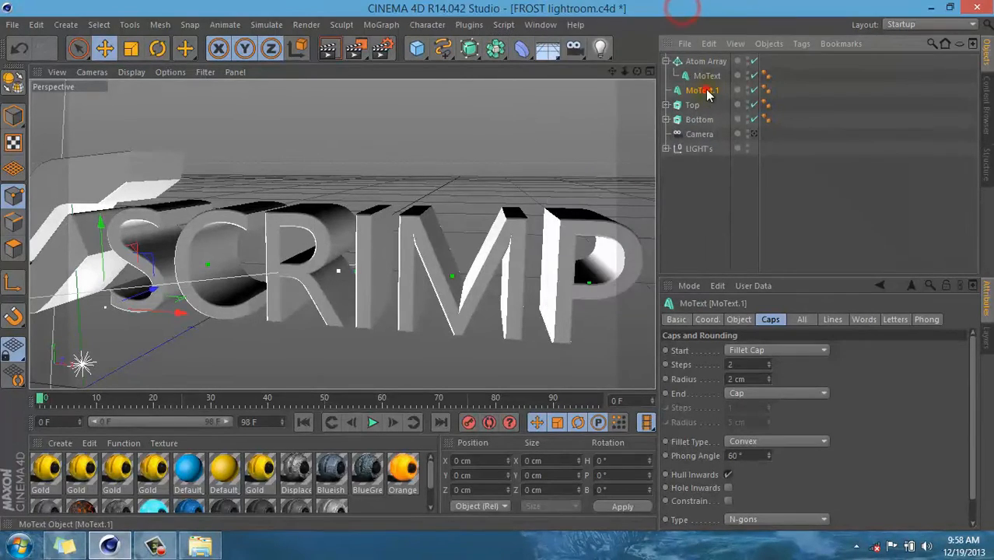
- Duplicate the filleted MoText outside the Atom Array and disable the copy as a backup
{"action": "left_click", "coordinate": [697, 91]}
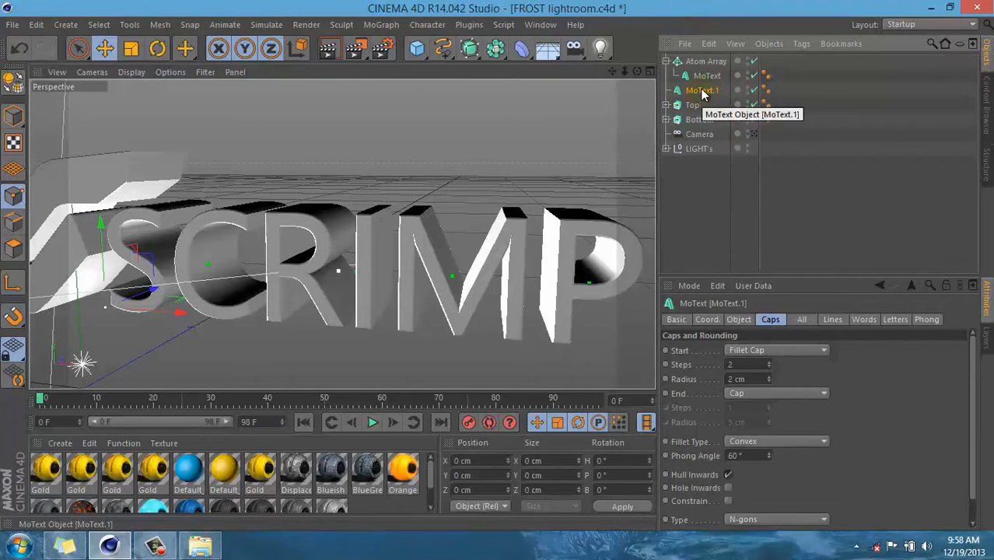
{"action": "left_click_drag", "start_coordinate": [699, 90], "coordinate": [688, 109], "text": "ctrl"}
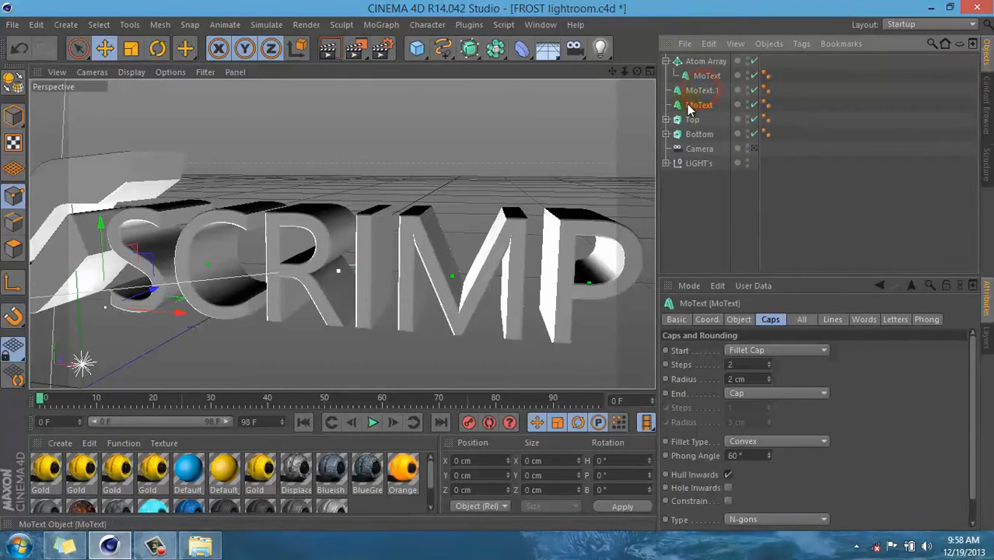
{"action": "left_click", "coordinate": [753, 105]}
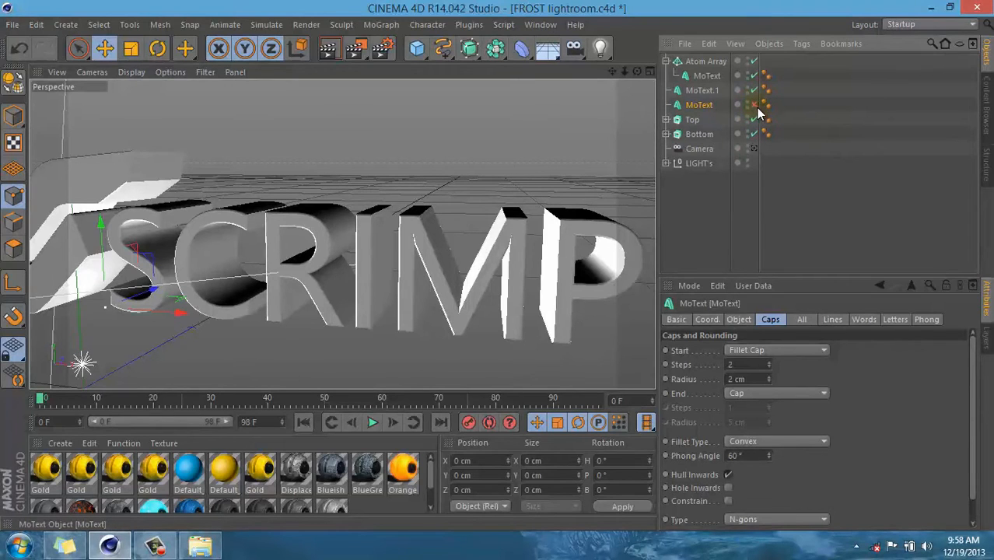
- Make the filleted MoText outside the Atom Array editable and expand its hierarchy down to the individual letter extrusions
{"action": "left_click", "coordinate": [692, 90]}
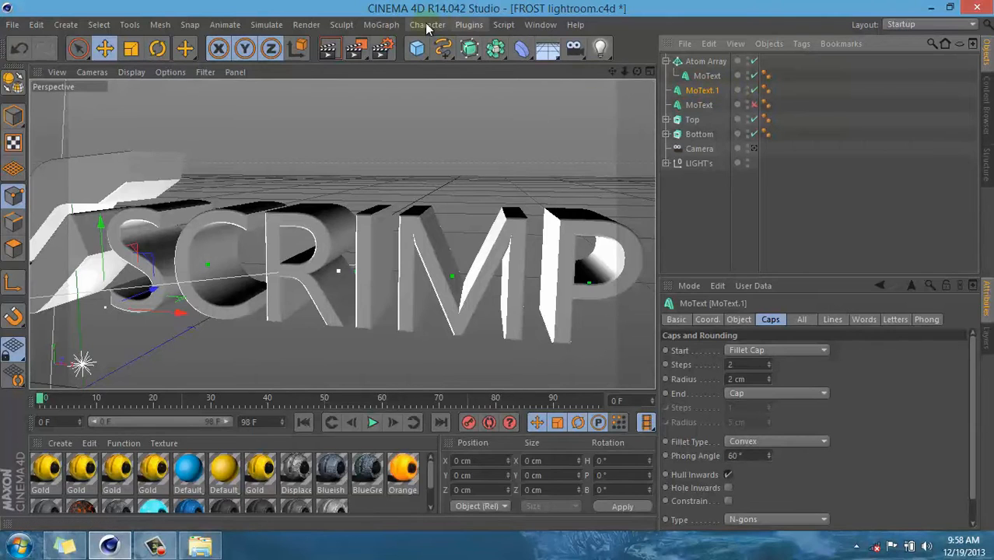
{"action": "left_click", "coordinate": [473, 25]}
{"action": "left_click", "coordinate": [472, 25]}
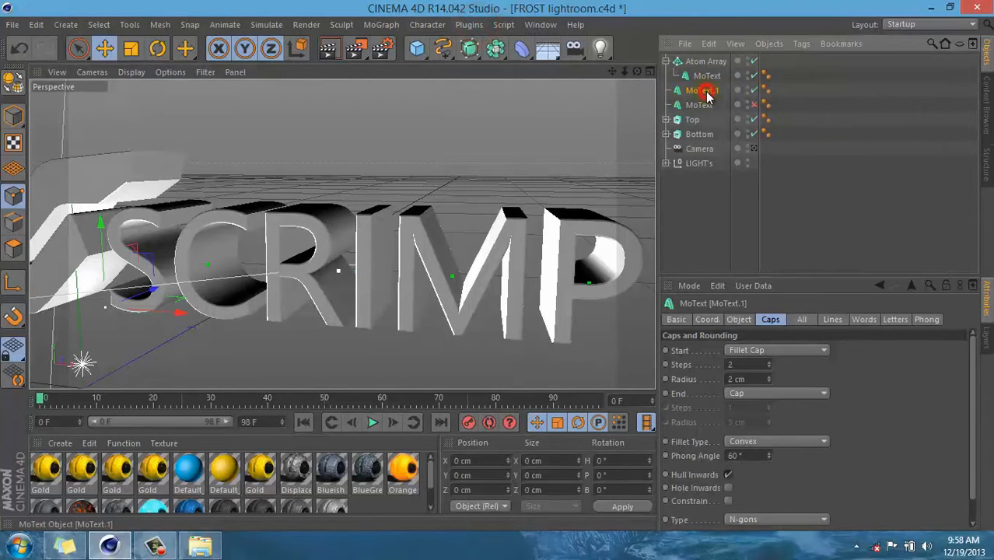
{"action": "left_click", "coordinate": [11, 92]}
{"action": "left_click", "coordinate": [666, 90]}
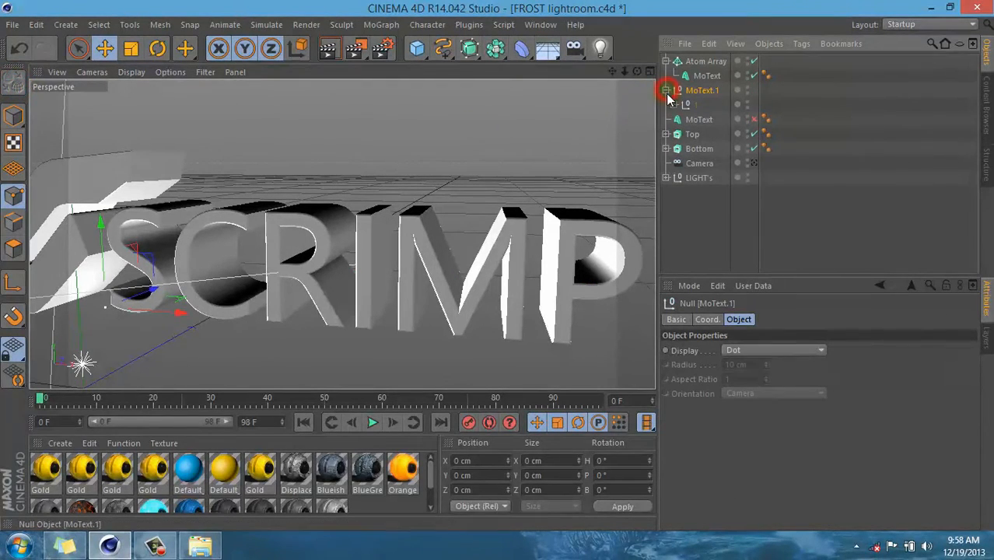
{"action": "left_click", "coordinate": [674, 104]}
{"action": "left_click", "coordinate": [683, 119]}
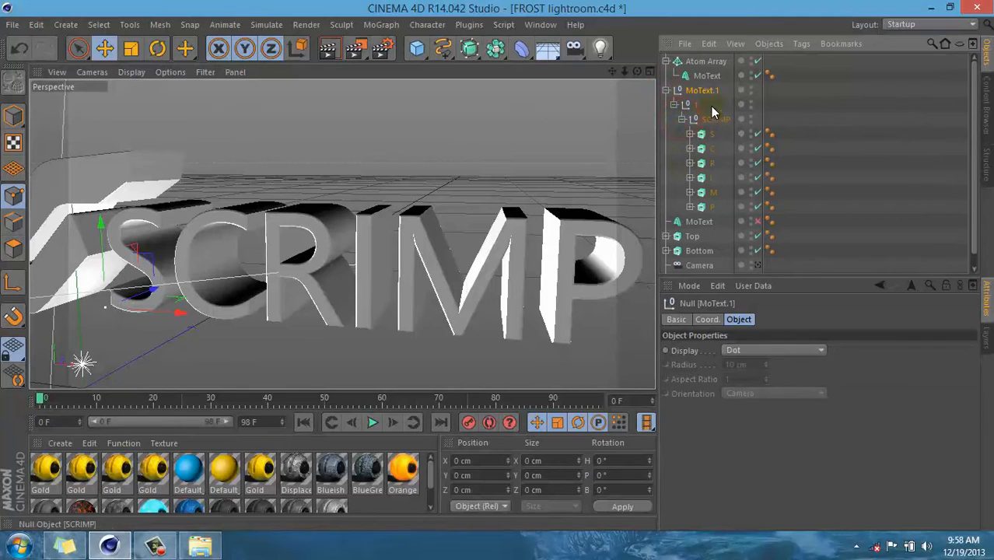
{"action": "left_click", "coordinate": [689, 134]}
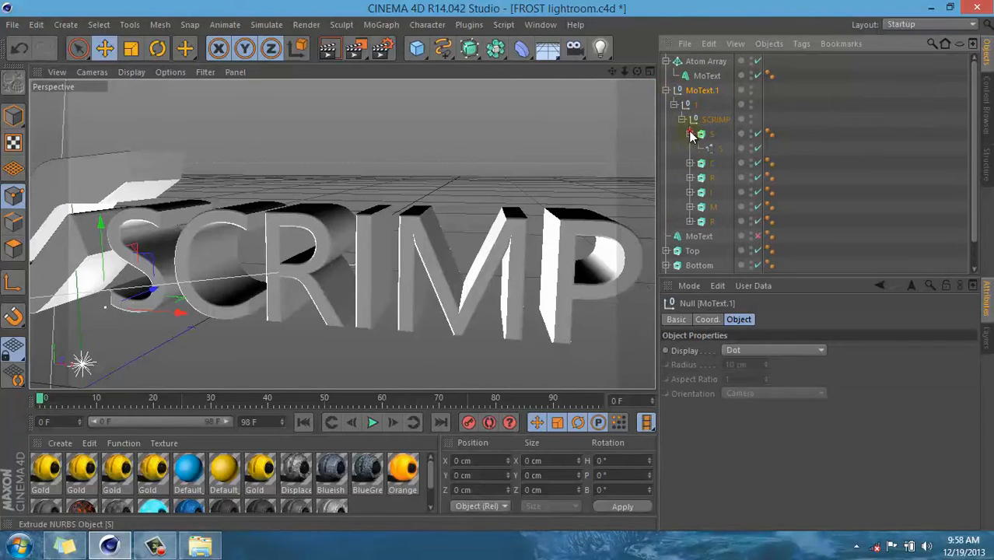
{"action": "left_click", "coordinate": [689, 163]}
{"action": "left_click", "coordinate": [690, 192]}
{"action": "left_click", "coordinate": [689, 235]}
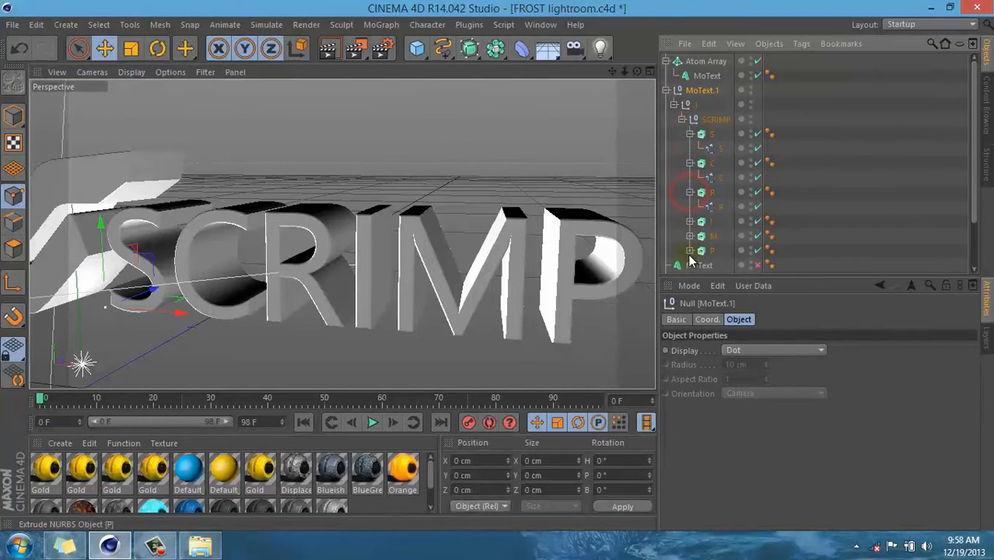
{"action": "left_click", "coordinate": [689, 221]}
{"action": "scroll", "coordinate": [723, 171], "scroll_direction": "down", "scroll_amount": 2}
{"action": "scroll", "coordinate": [722, 171], "scroll_direction": "up", "scroll_amount": 2}
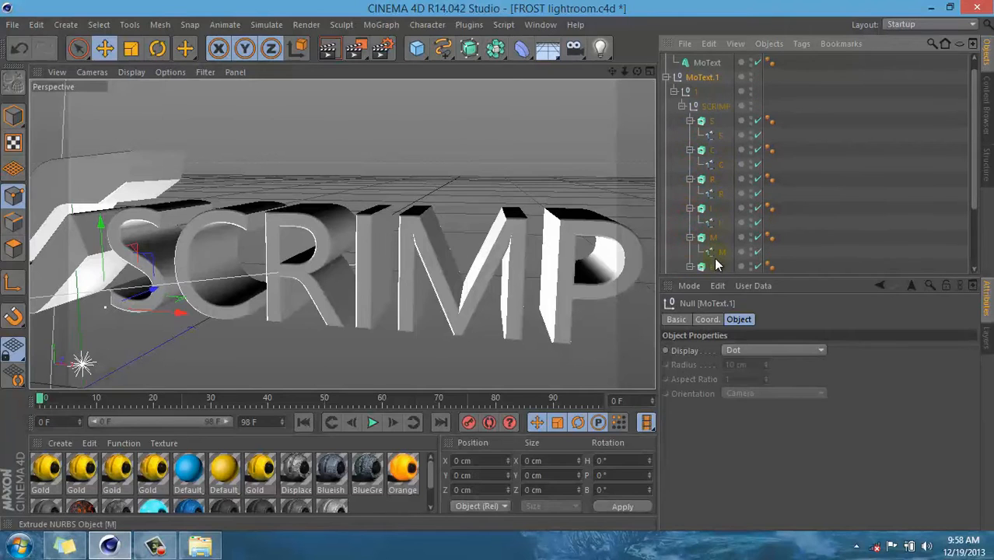
{"action": "left_click", "coordinate": [714, 269]}
{"action": "scroll", "coordinate": [718, 222], "scroll_direction": "up", "scroll_amount": 1}
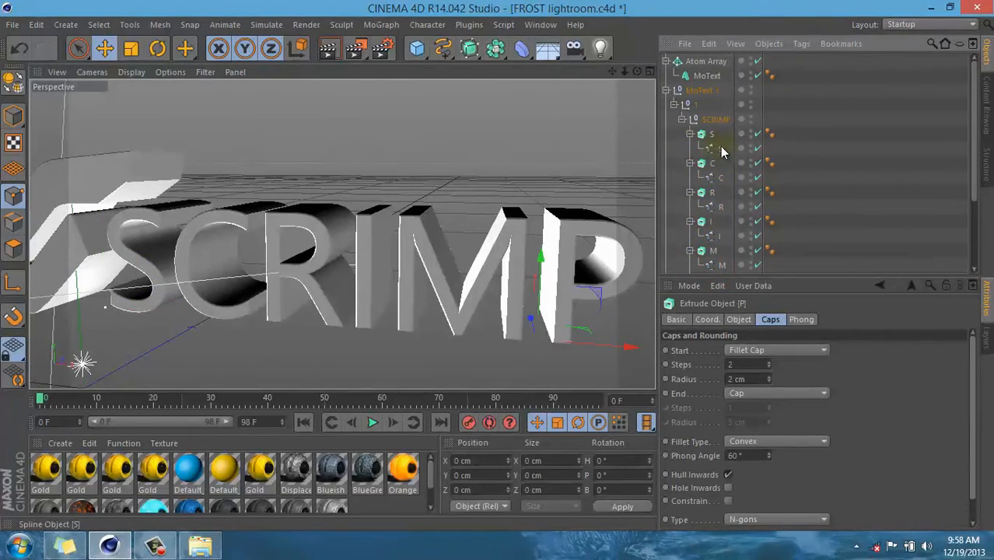
{"action": "left_click", "coordinate": [721, 265]}
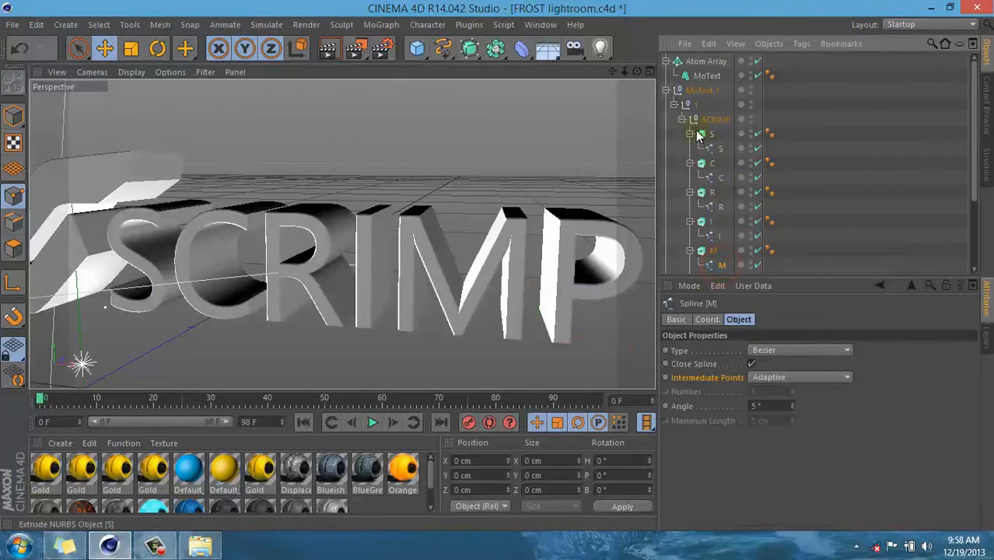
{"action": "scroll", "coordinate": [710, 166], "scroll_direction": "down", "scroll_amount": 3}
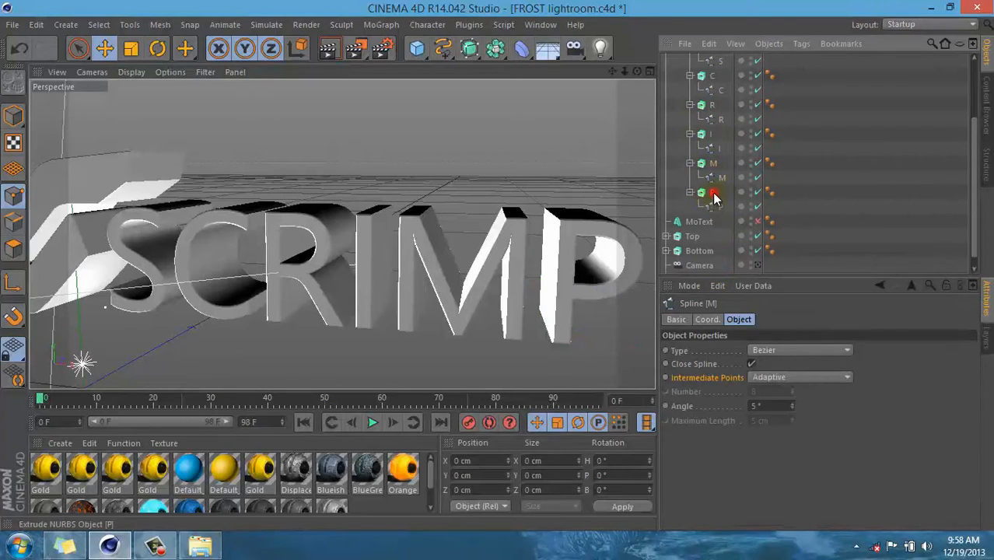
{"action": "left_click", "coordinate": [713, 194]}
{"action": "scroll", "coordinate": [714, 179], "scroll_direction": "up", "scroll_amount": 3}
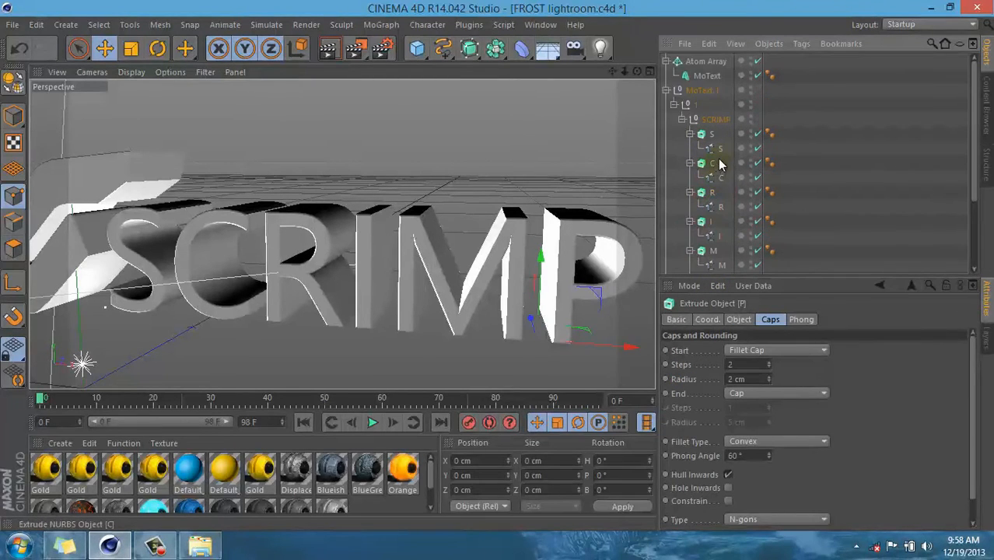
{"action": "left_click", "coordinate": [713, 134], "text": "shift"}
{"action": "left_click", "coordinate": [689, 134]}
{"action": "left_click", "coordinate": [689, 148]}
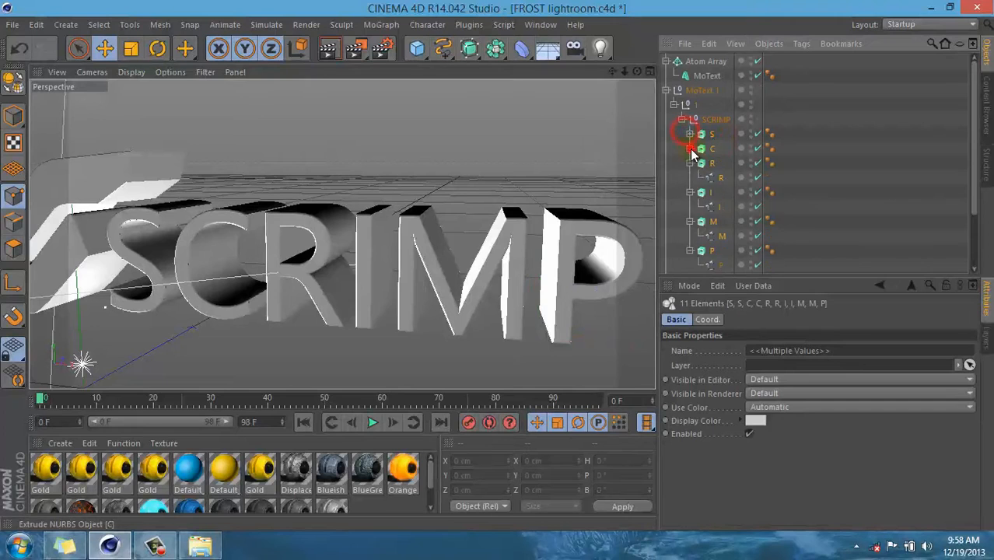
{"action": "left_click", "coordinate": [689, 163]}
{"action": "left_click", "coordinate": [689, 177]}
{"action": "left_click", "coordinate": [688, 192]}
{"action": "left_click", "coordinate": [689, 207]}
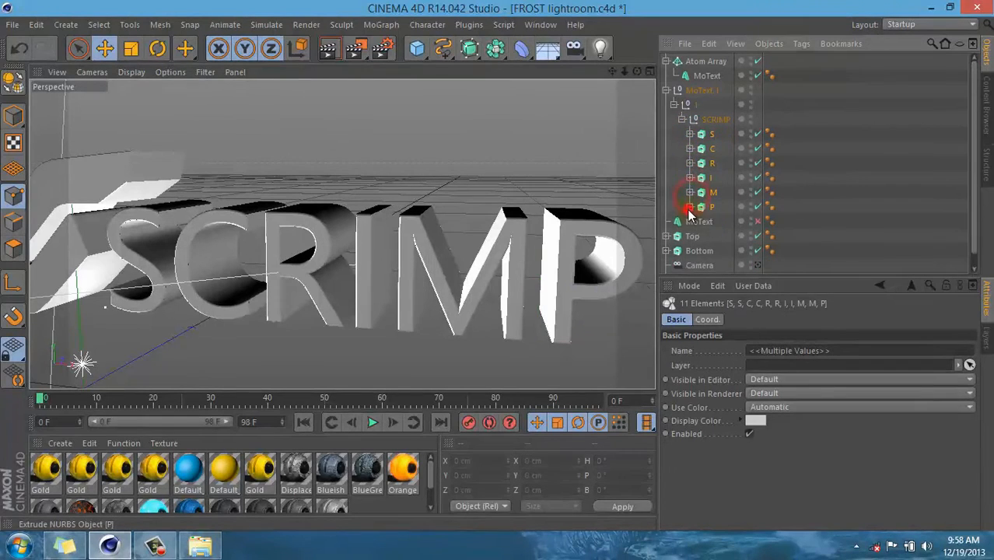
- Shatter the six SCRIMP letter extrusions with the Thrausi plugin in Random mode, using 25 pieces
{"action": "left_click", "coordinate": [712, 207]}
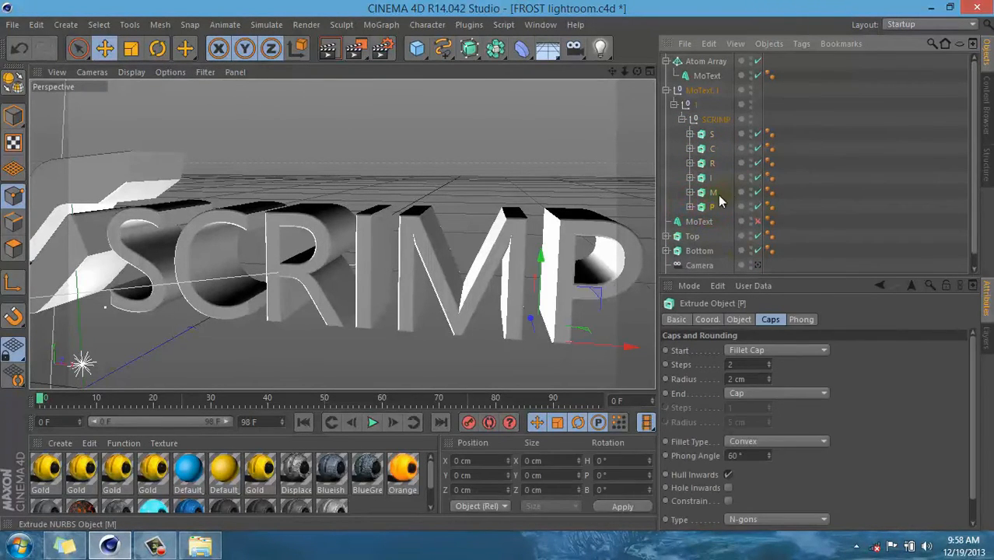
{"action": "left_click", "coordinate": [712, 136], "text": "shift"}
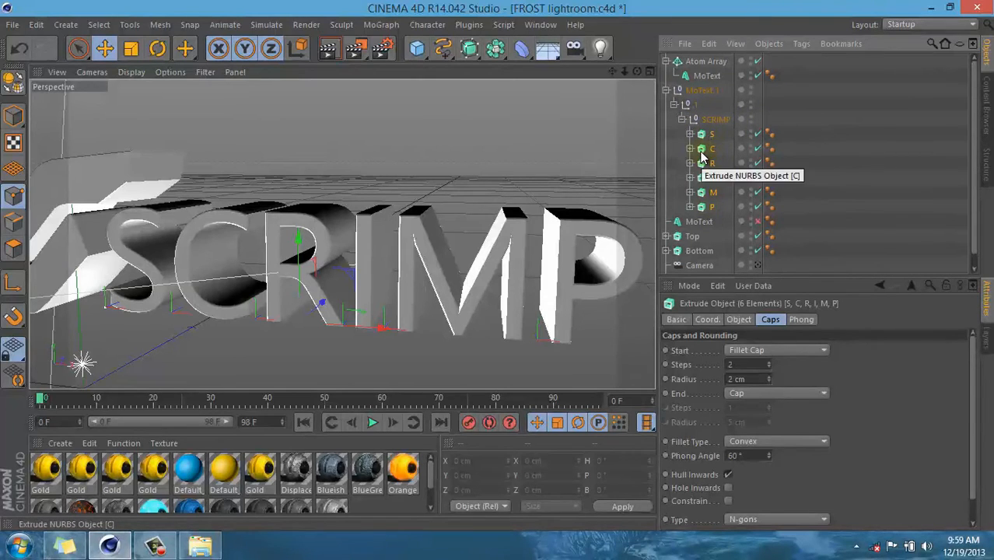
{"action": "left_click", "coordinate": [469, 24]}
{"action": "mouse_move", "coordinate": [498, 96]}
{"action": "left_click", "coordinate": [587, 96]}
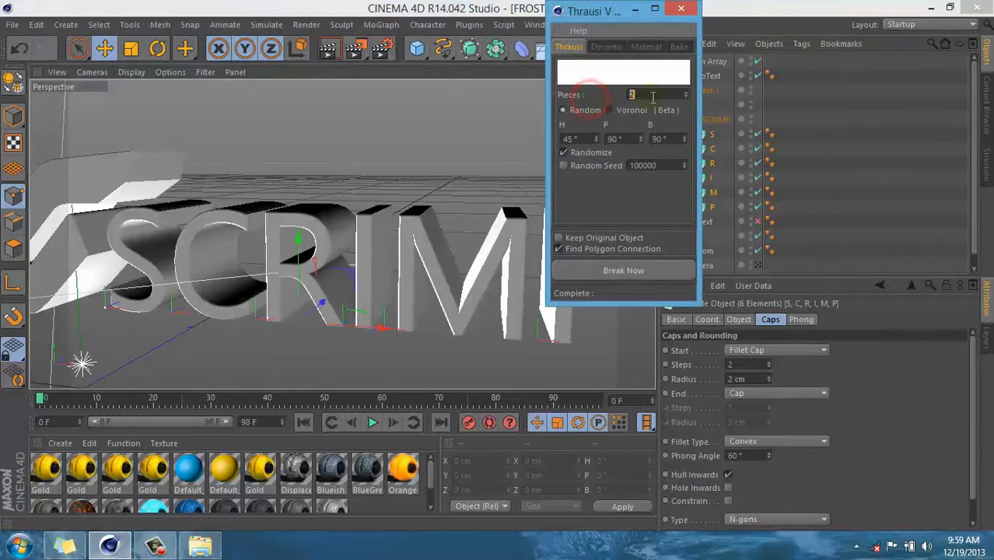
{"action": "left_click", "coordinate": [685, 94]}
{"action": "left_click", "coordinate": [621, 269]}
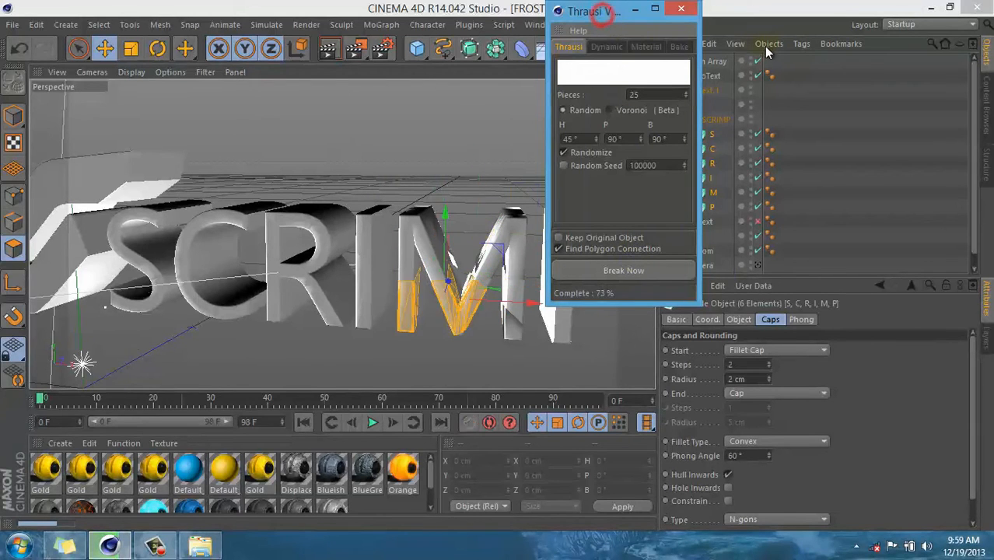
{"action": "left_click", "coordinate": [600, 11]}
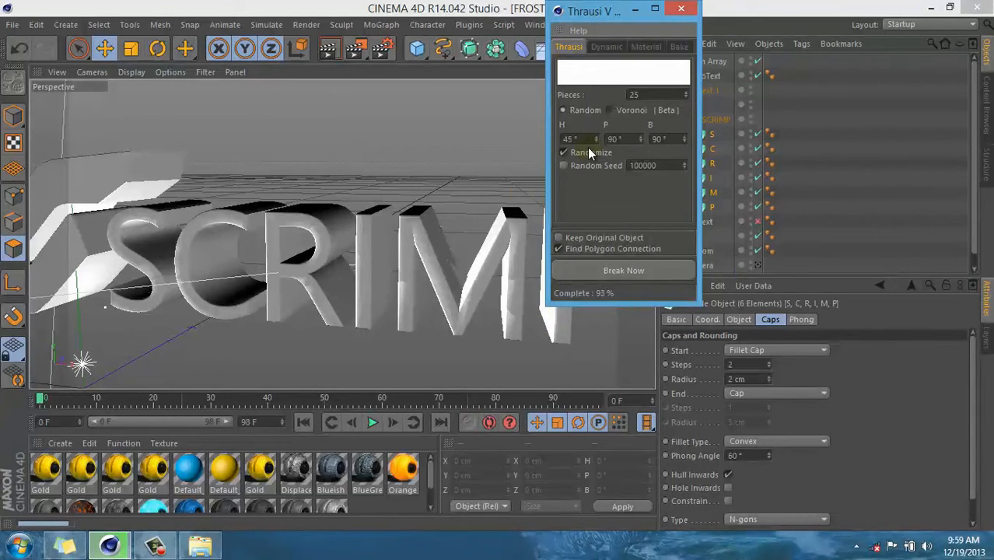
{"action": "left_click", "coordinate": [681, 8]}
- Examine the Thrausi fracture objects, checking the pieces they contain and which letter each one covers
{"action": "left_click", "coordinate": [666, 62]}
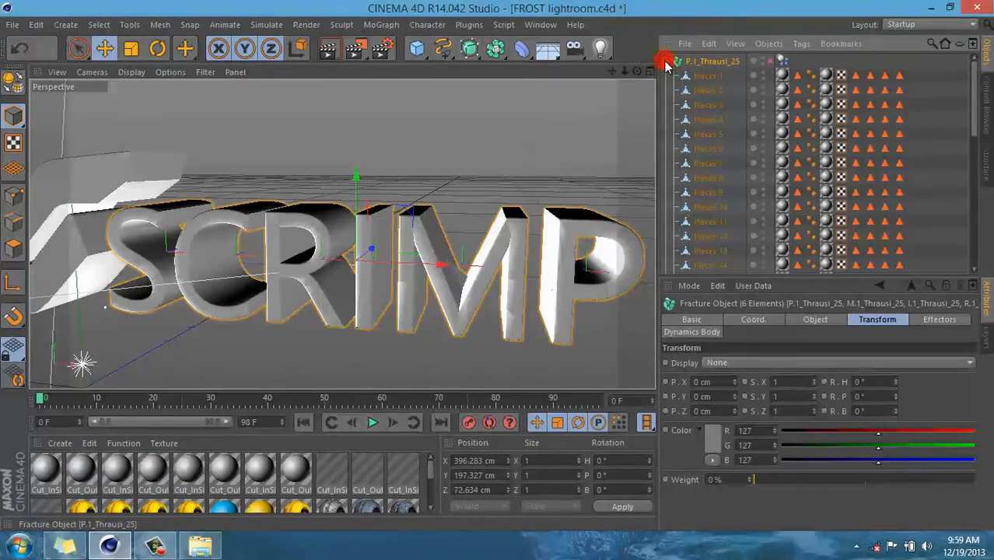
{"action": "left_click", "coordinate": [666, 62]}
{"action": "left_click", "coordinate": [704, 135]}
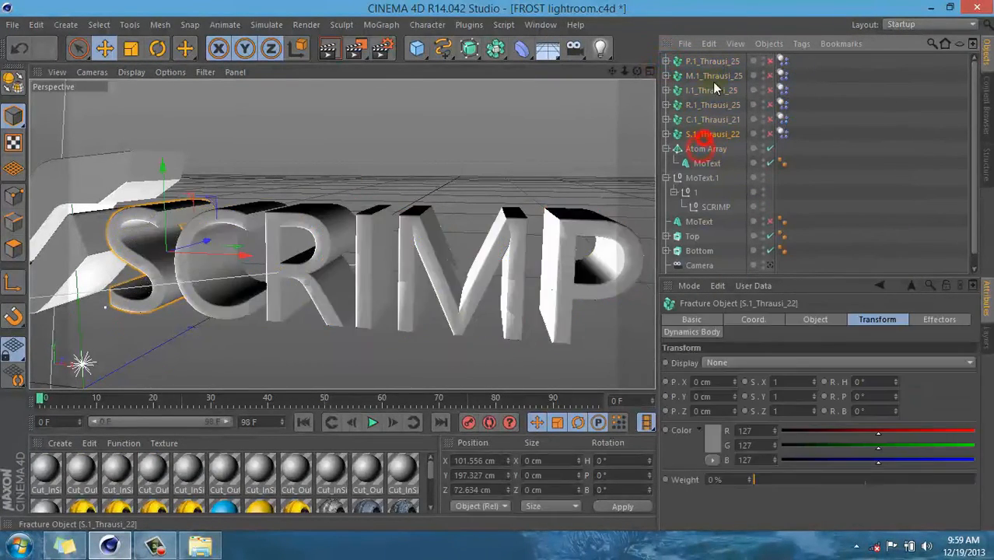
{"action": "left_click", "coordinate": [713, 62]}
{"action": "left_click", "coordinate": [713, 135], "text": "shift"}
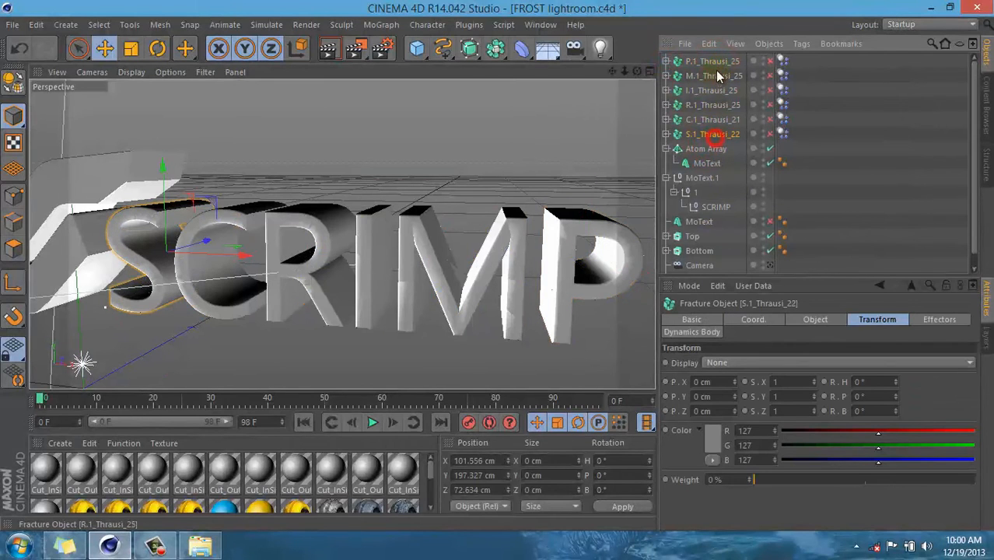
{"action": "left_click", "coordinate": [714, 134]}
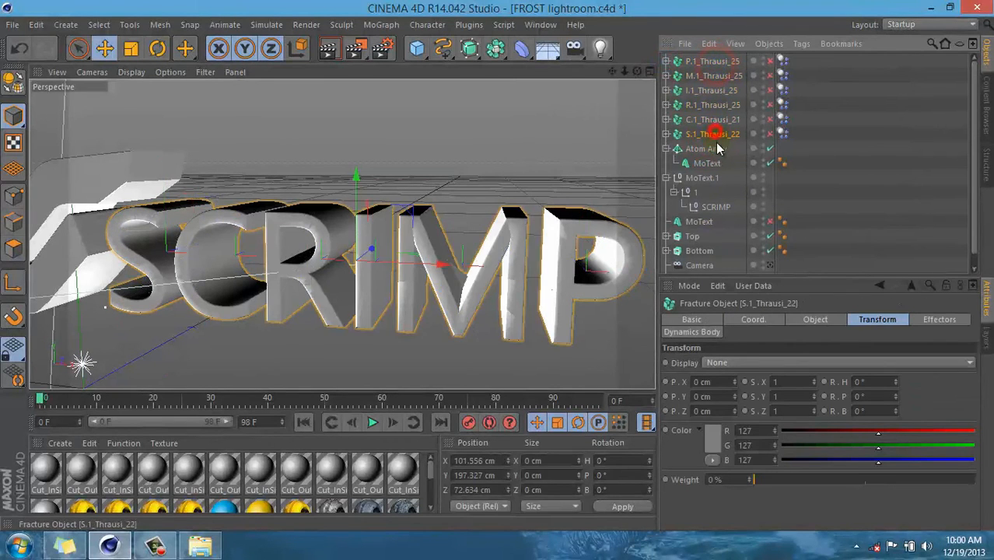
{"action": "left_click", "coordinate": [717, 61], "text": "shift"}
{"action": "left_click", "coordinate": [712, 133]}
{"action": "left_click", "coordinate": [712, 119]}
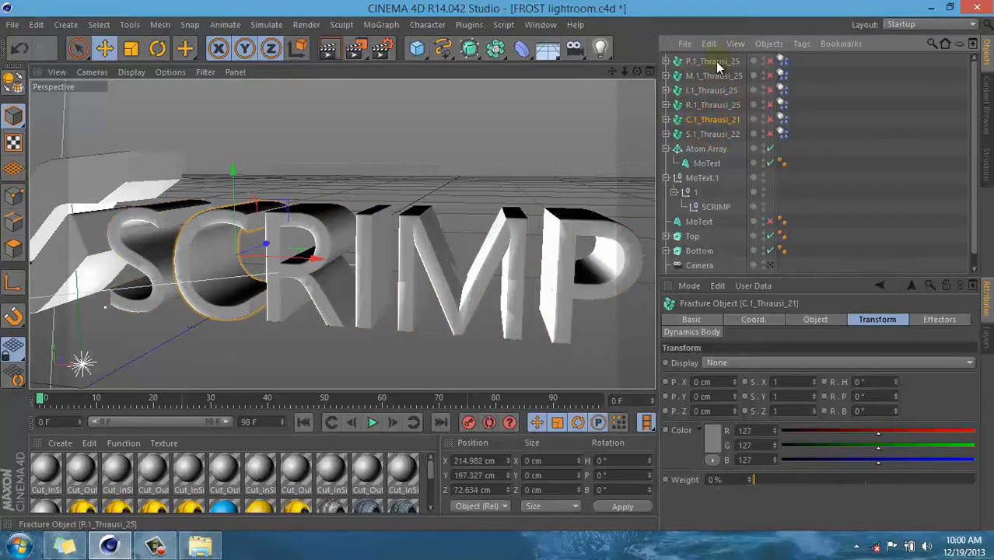
{"action": "left_click", "coordinate": [711, 75]}
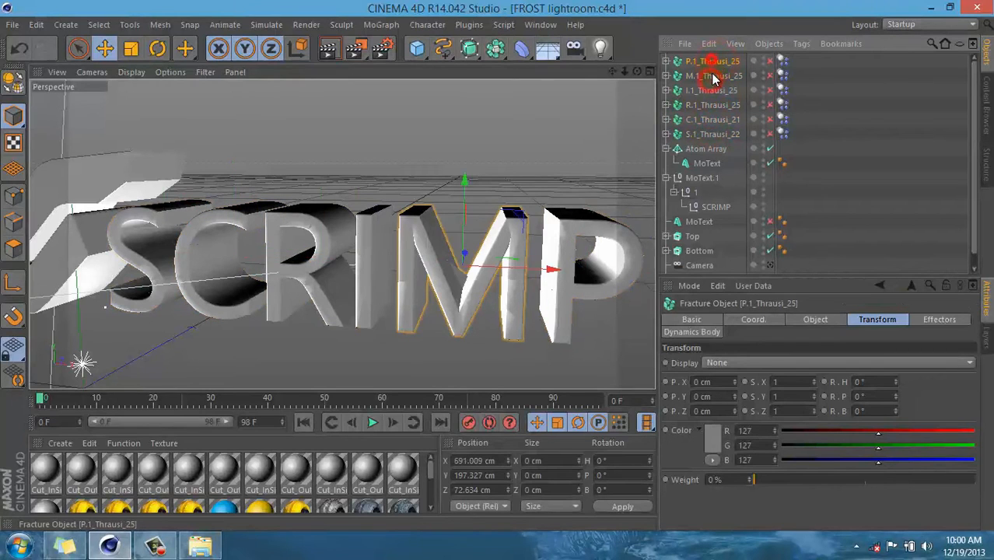
{"action": "left_click", "coordinate": [665, 76]}
{"action": "left_click", "coordinate": [666, 75]}
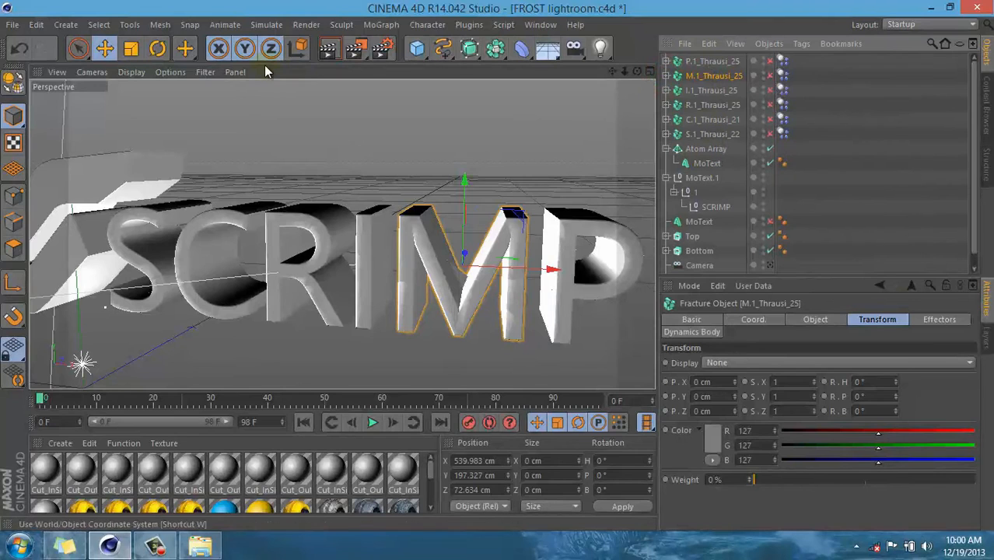
{"action": "left_click", "coordinate": [391, 26]}
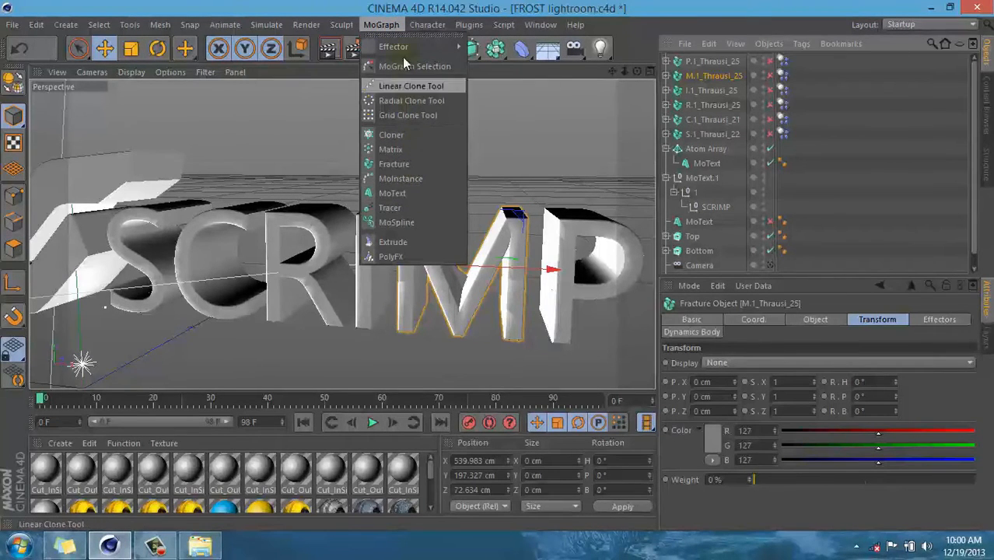
{"action": "mouse_move", "coordinate": [469, 25]}
{"action": "left_click", "coordinate": [716, 62]}
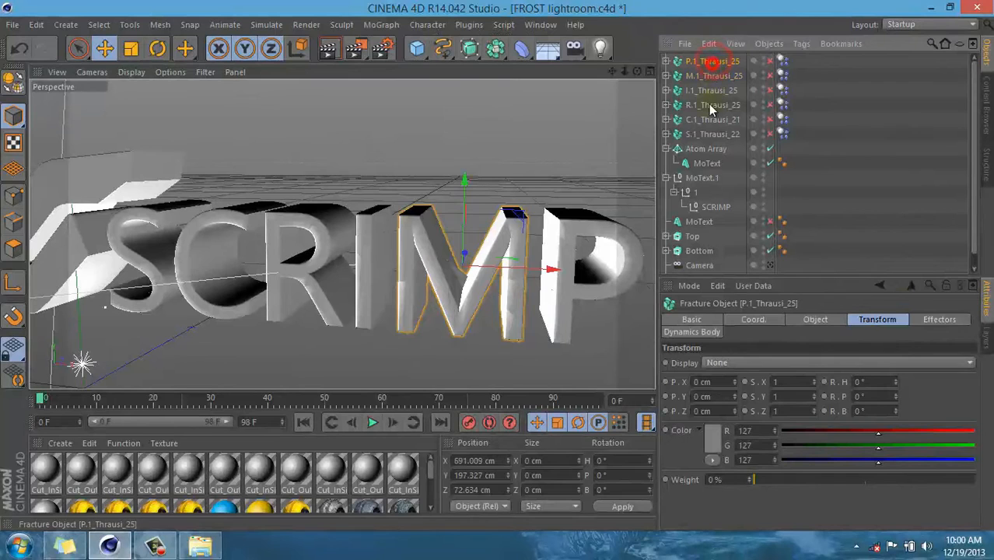
- Add a MoGraph Fracture object and nest the six Thrausi letter fractures inside it
{"action": "left_click", "coordinate": [708, 133], "text": "shift"}
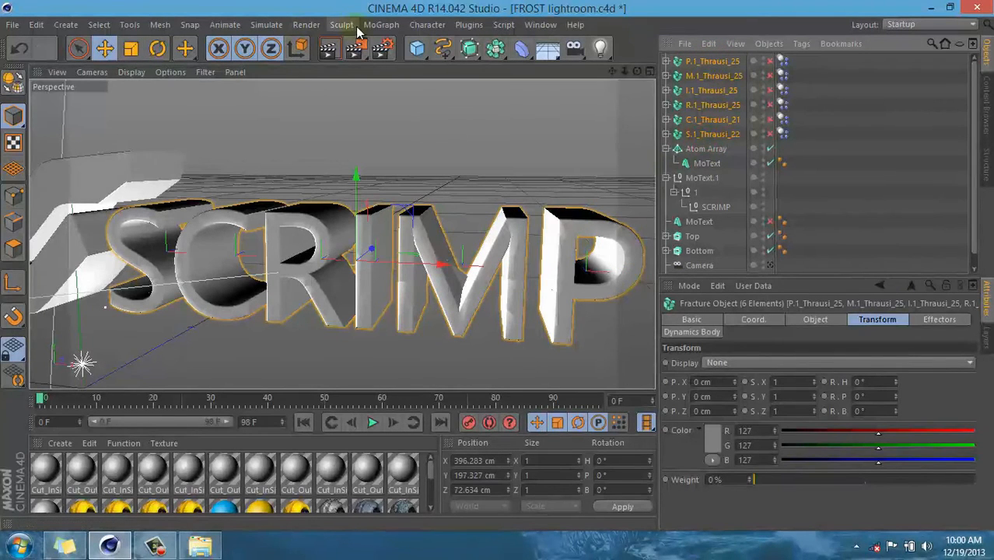
{"action": "left_click", "coordinate": [381, 25]}
{"action": "left_click", "coordinate": [408, 163]}
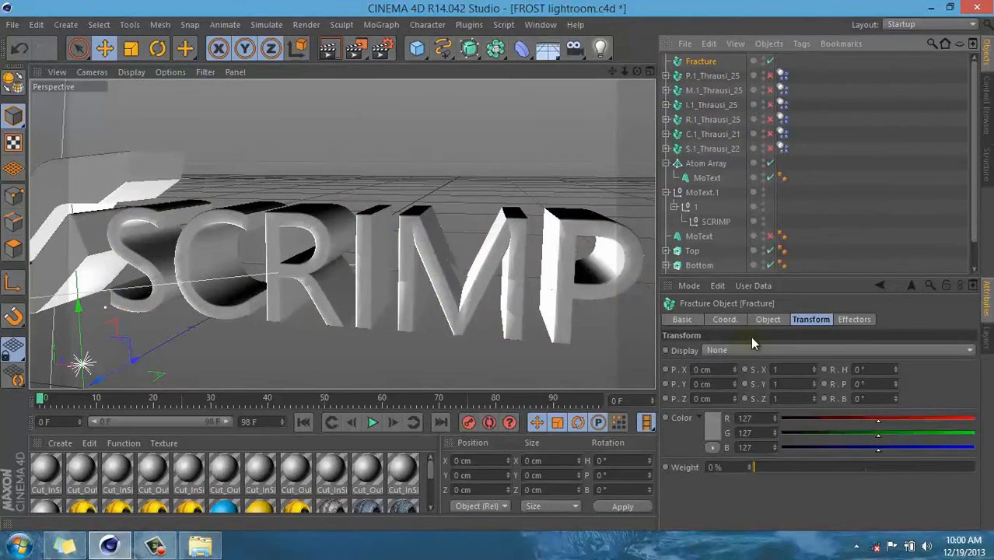
{"action": "left_click", "coordinate": [767, 319]}
{"action": "left_click", "coordinate": [849, 321]}
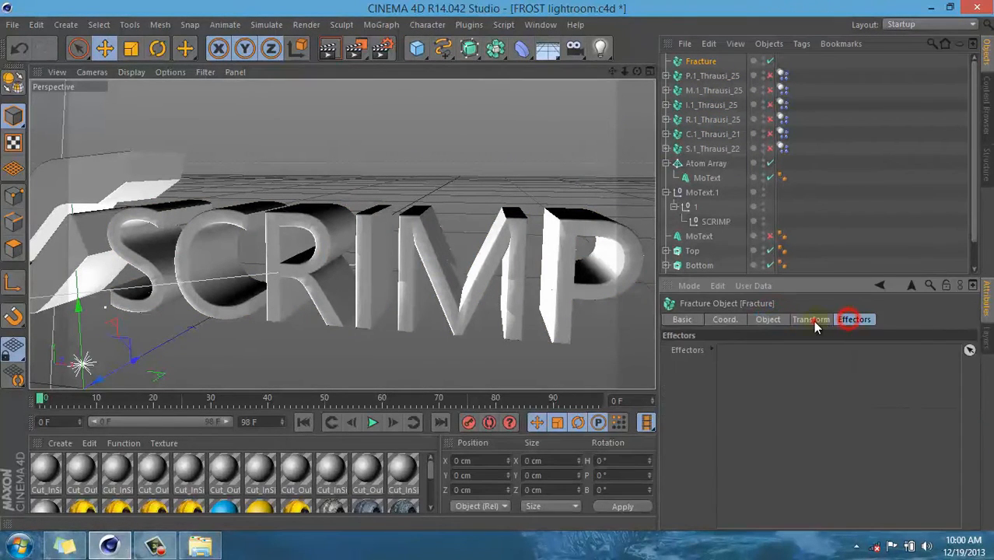
{"action": "left_click", "coordinate": [809, 320]}
{"action": "left_click", "coordinate": [716, 76]}
{"action": "left_click", "coordinate": [725, 147], "text": "shift"}
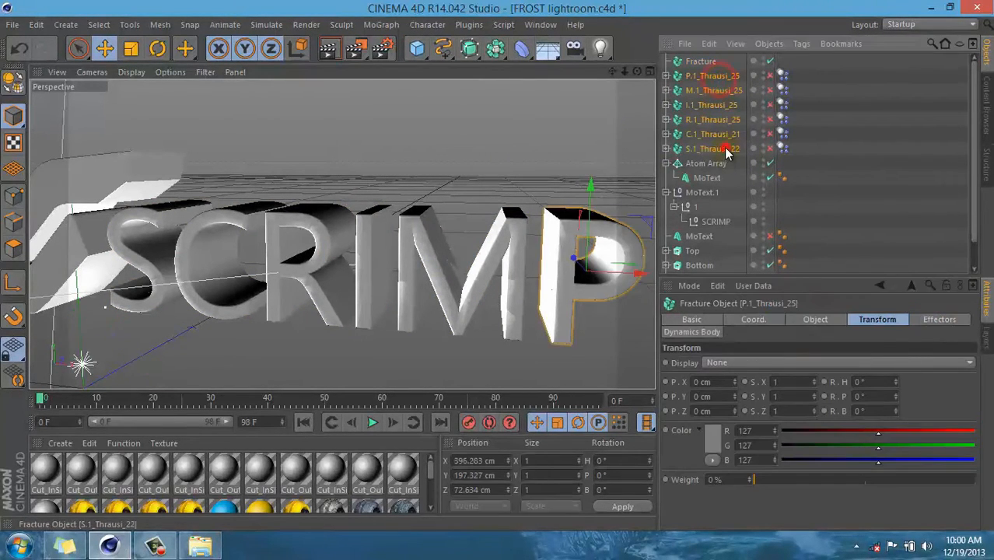
{"action": "left_click_drag", "start_coordinate": [710, 77], "coordinate": [703, 62]}
{"action": "left_click", "coordinate": [701, 65]}
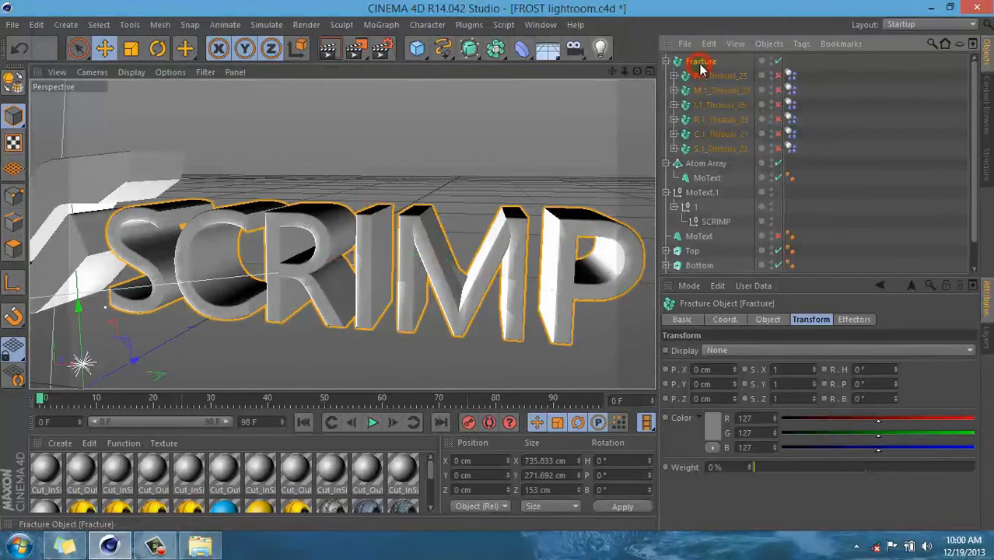
- Try the Explode Segments and Explode Segments & Connect modes on the new Fracture object, and return it to Straight
{"action": "left_click", "coordinate": [766, 321]}
{"action": "left_click", "coordinate": [751, 356]}
{"action": "left_click", "coordinate": [749, 383]}
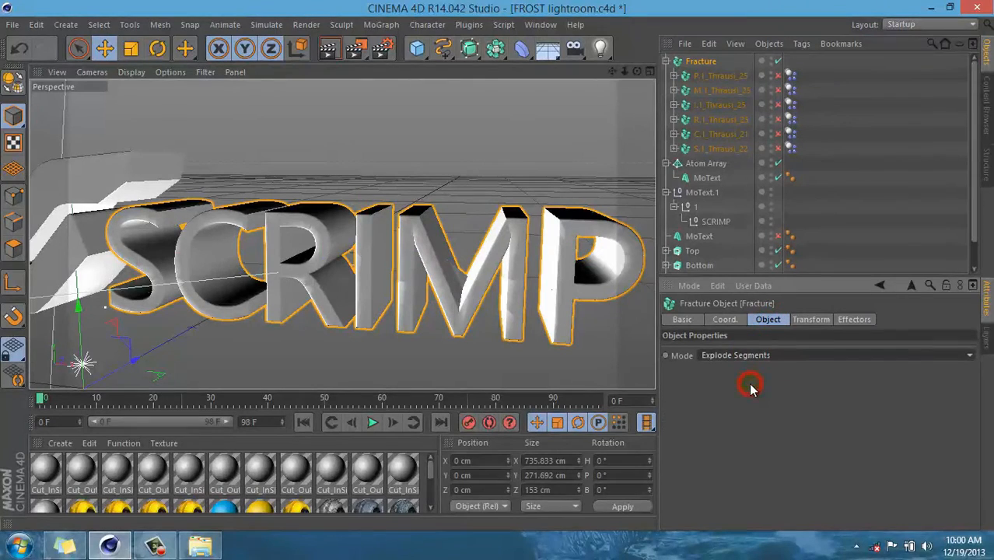
{"action": "left_click", "coordinate": [749, 356]}
{"action": "left_click", "coordinate": [744, 398]}
{"action": "left_click", "coordinate": [741, 354]}
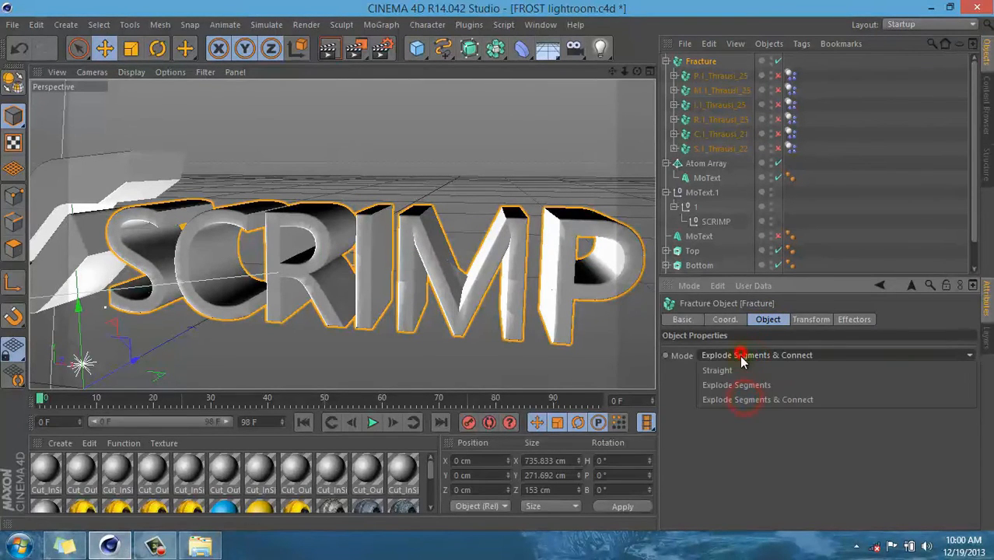
{"action": "left_click", "coordinate": [740, 369]}
- Try the Weight, UV and Color transform displays on the Fracture object, and set the display back to None
{"action": "left_click", "coordinate": [809, 320]}
{"action": "left_click", "coordinate": [781, 354]}
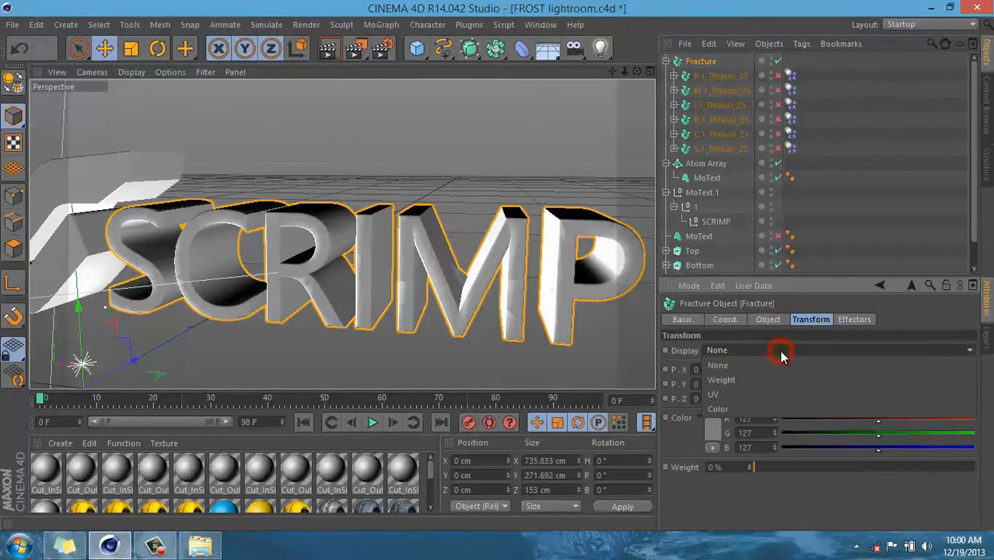
{"action": "left_click", "coordinate": [766, 379]}
{"action": "left_click", "coordinate": [772, 350]}
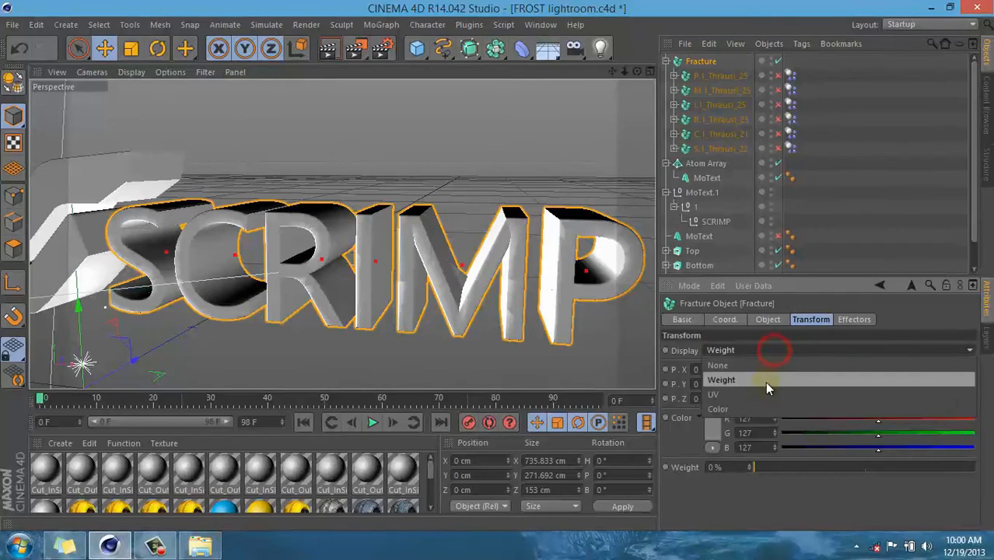
{"action": "left_click", "coordinate": [762, 394]}
{"action": "left_click", "coordinate": [761, 349]}
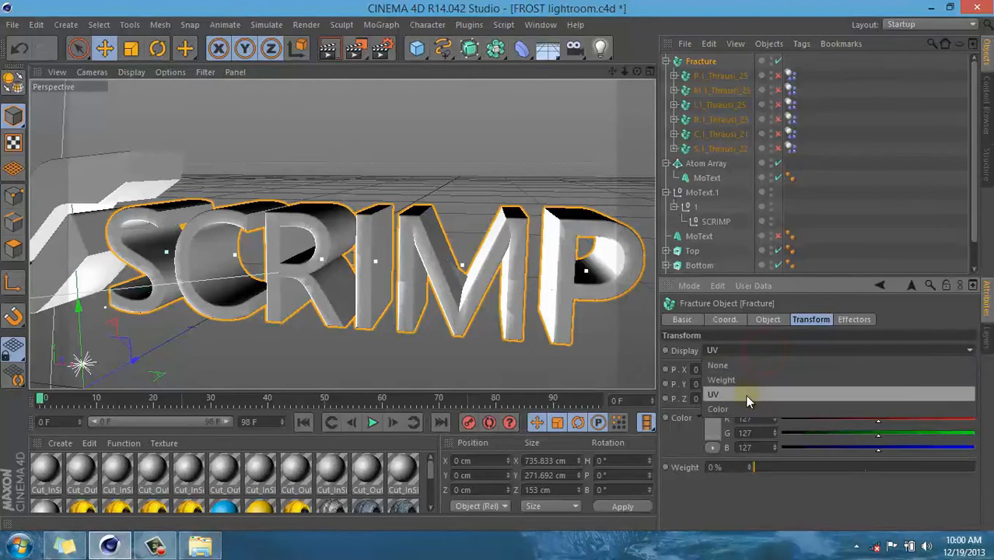
{"action": "left_click", "coordinate": [743, 407]}
{"action": "left_click", "coordinate": [756, 350]}
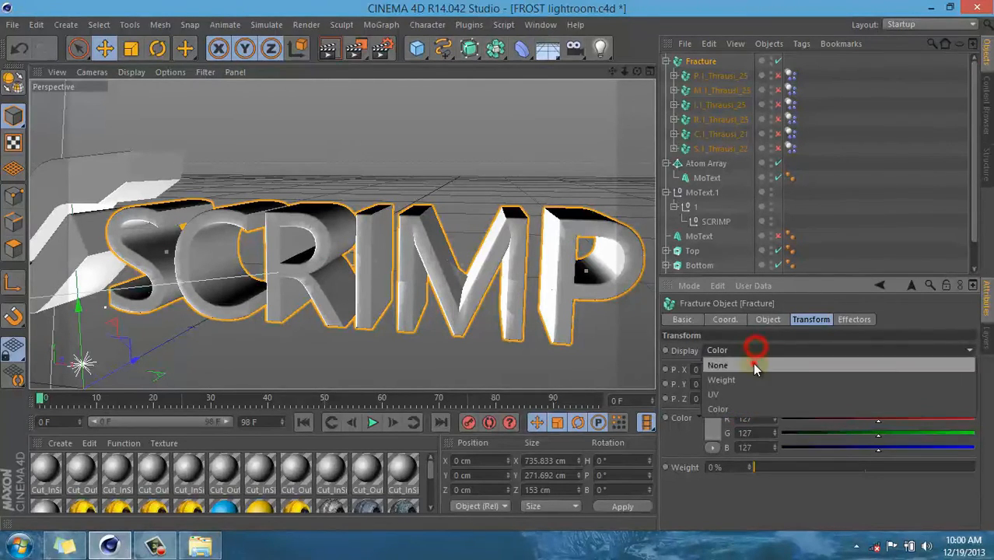
{"action": "left_click", "coordinate": [754, 364]}
- Add a Random effector to the parent Fracture object and nest the Fracture beneath the effector
{"action": "left_click", "coordinate": [854, 319]}
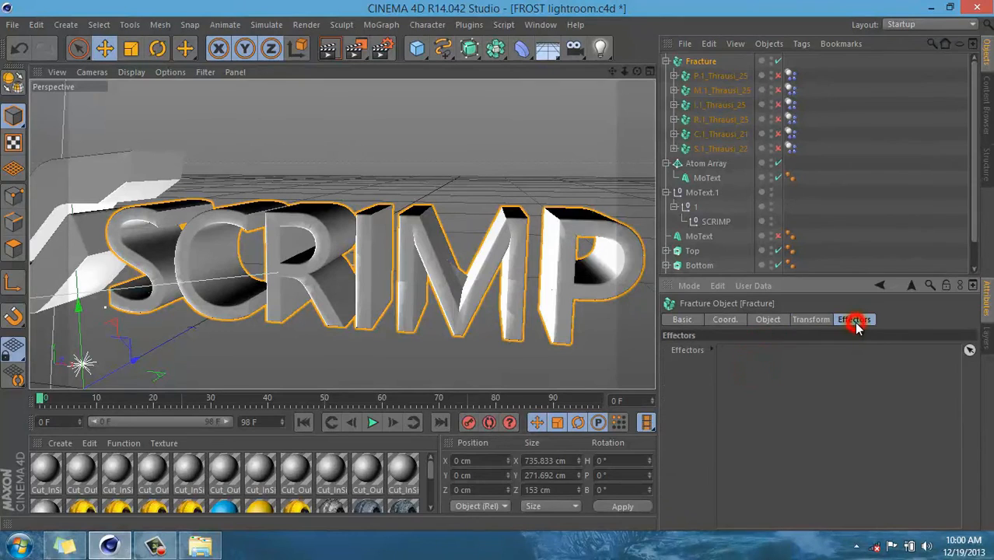
{"action": "left_click", "coordinate": [700, 62]}
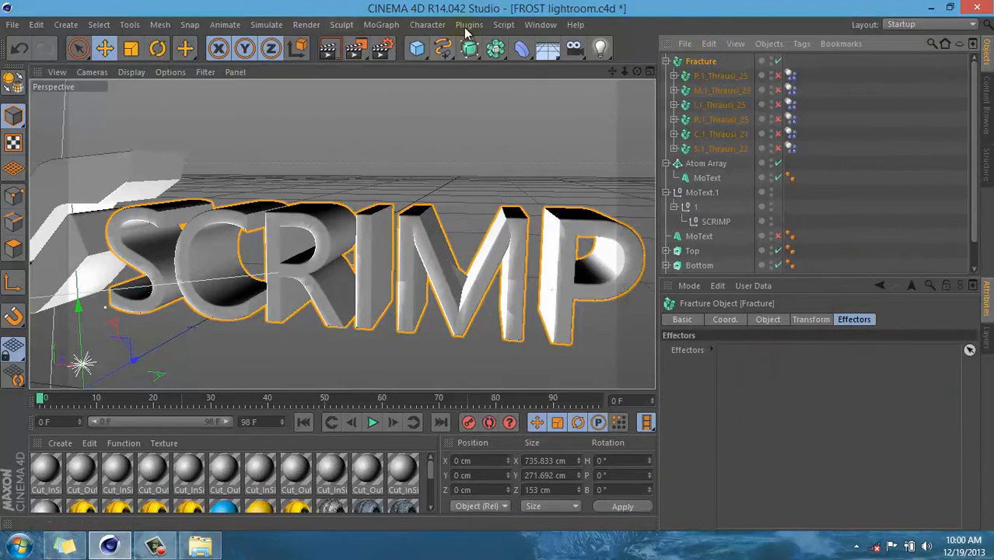
{"action": "left_click", "coordinate": [381, 24]}
{"action": "mouse_move", "coordinate": [420, 47]}
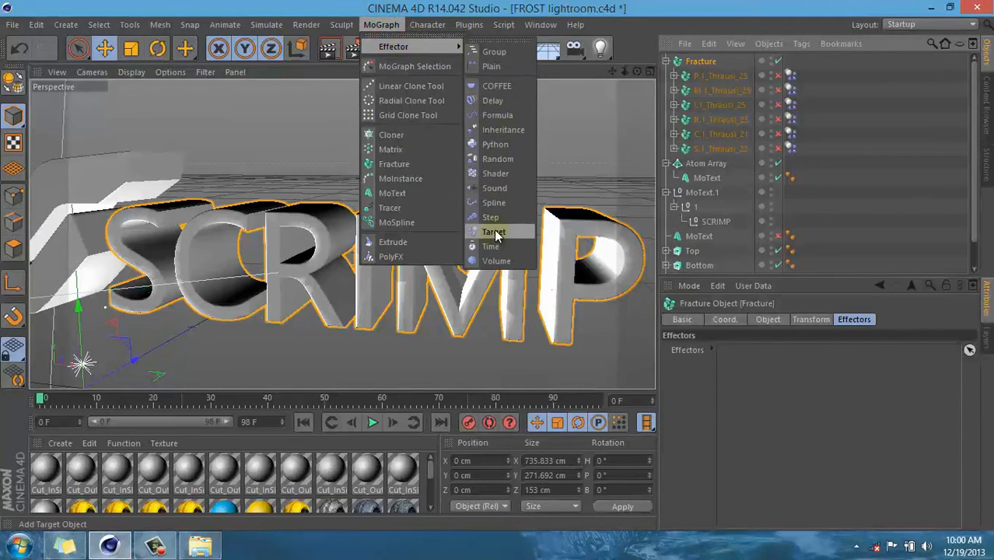
{"action": "left_click", "coordinate": [502, 159]}
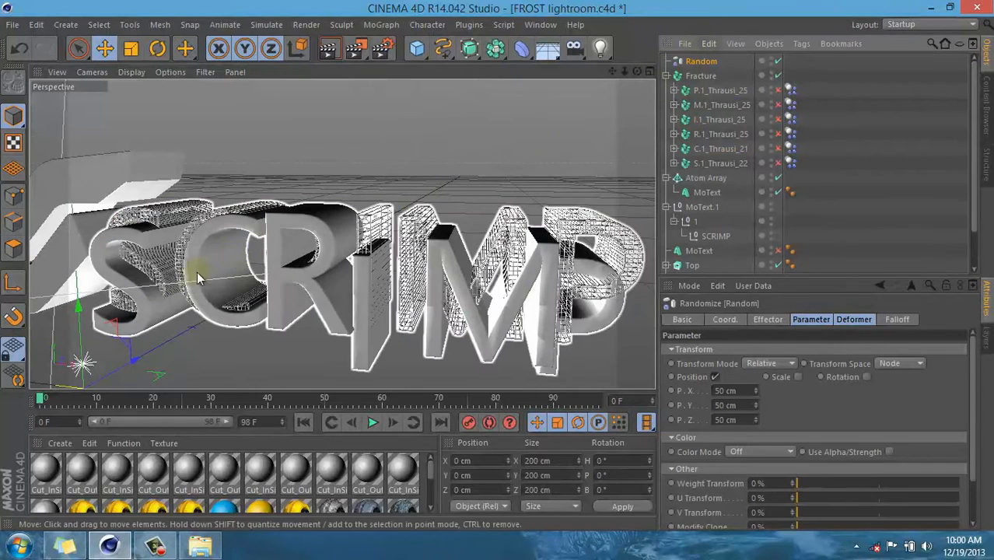
{"action": "left_click", "coordinate": [700, 75]}
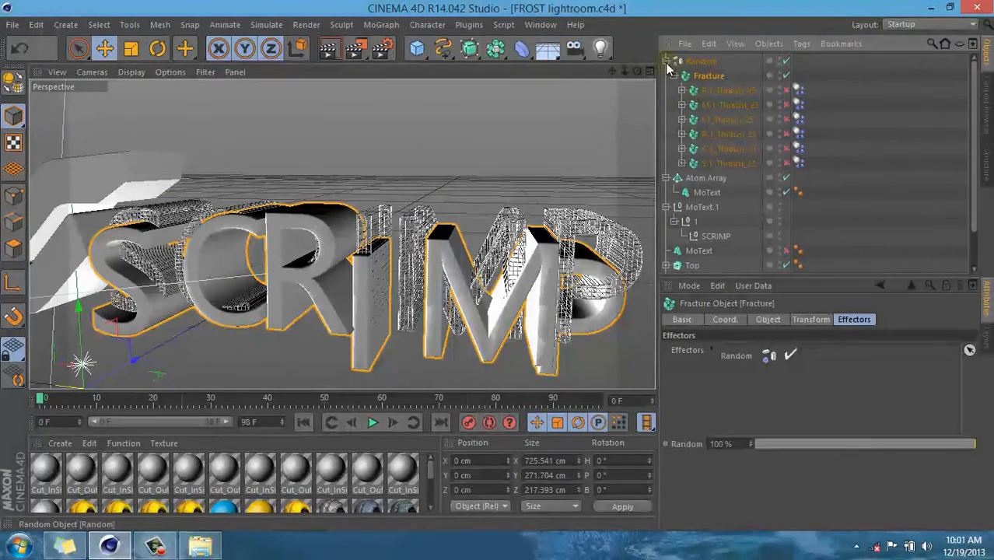
{"action": "left_click", "coordinate": [674, 75]}
- Compare the Object and Point deformation modes of the Random effector, leaving Deformation on Point
{"action": "left_click", "coordinate": [703, 62]}
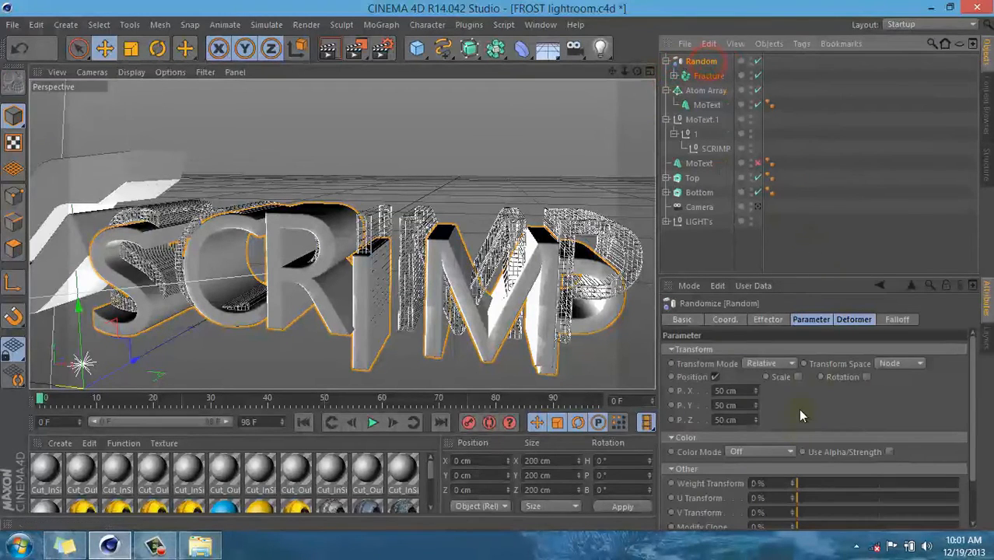
{"action": "left_click", "coordinate": [833, 320], "text": "shift"}
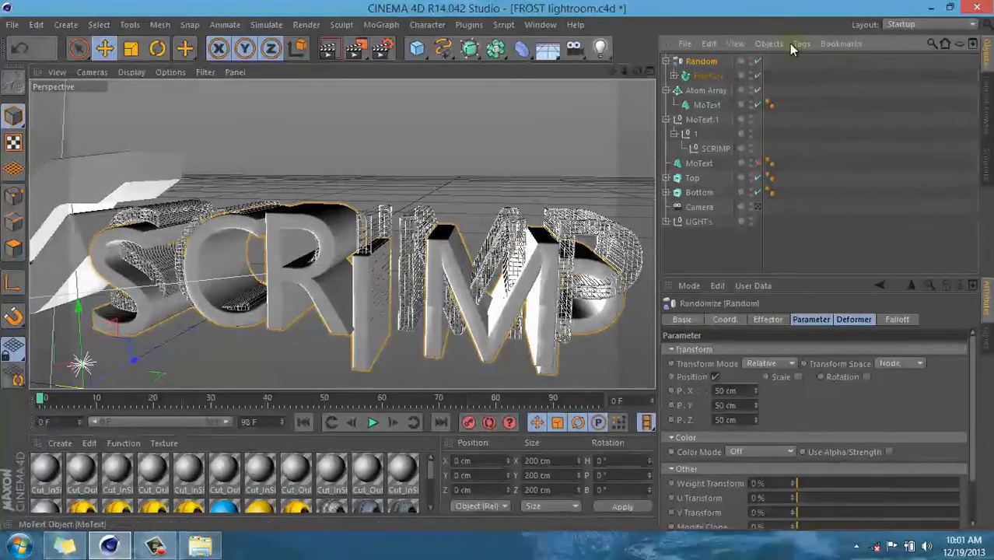
{"action": "left_click", "coordinate": [847, 320]}
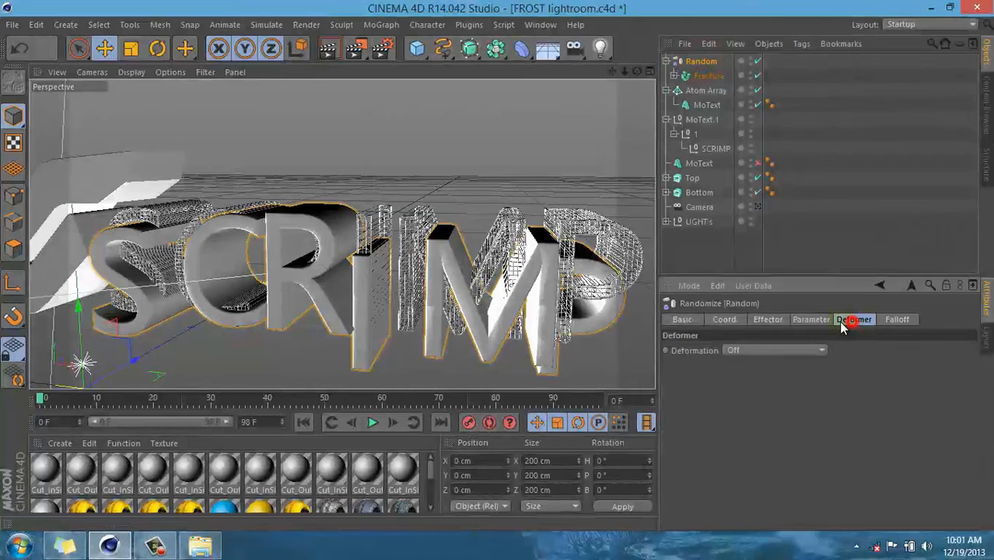
{"action": "left_click", "coordinate": [780, 350]}
{"action": "left_click", "coordinate": [765, 396]}
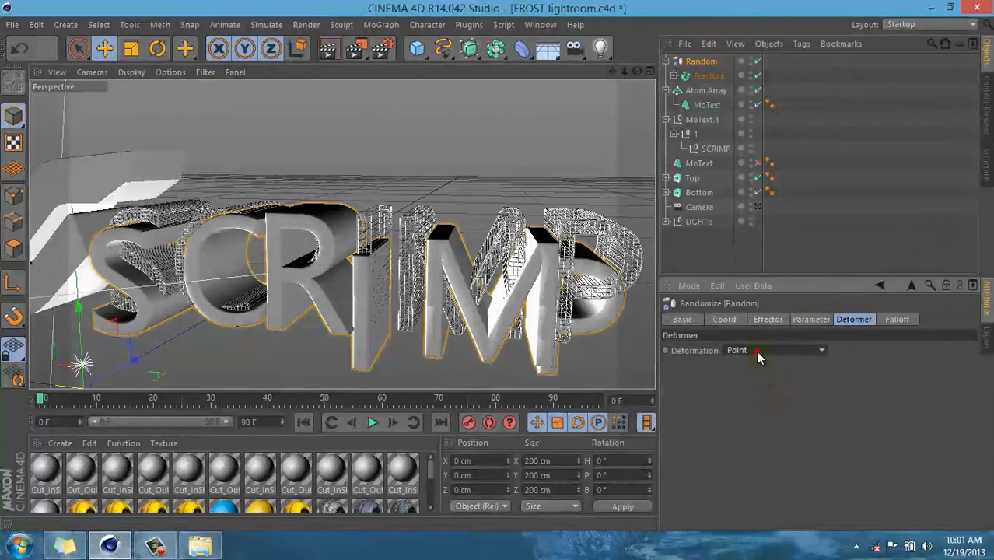
{"action": "left_click", "coordinate": [748, 410]}
{"action": "left_click", "coordinate": [745, 380]}
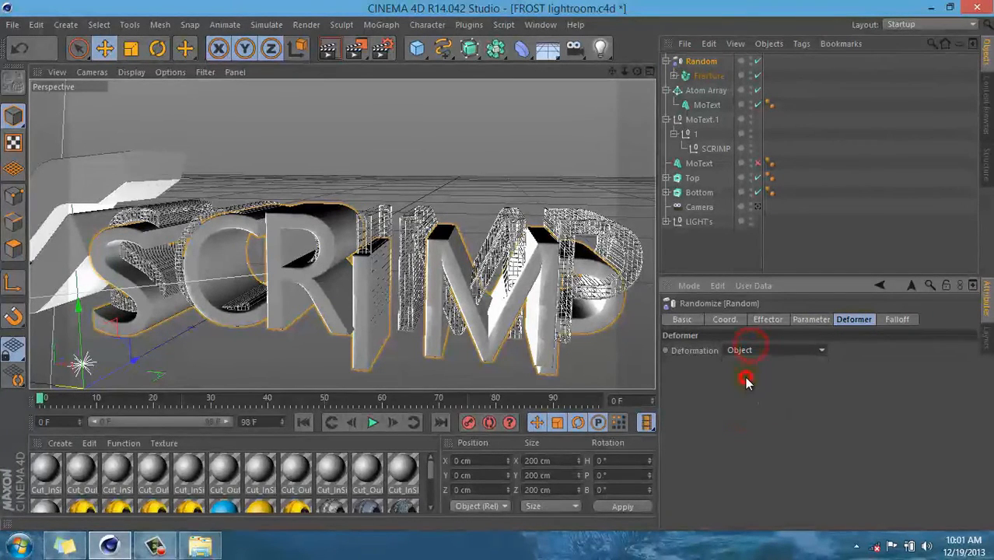
{"action": "left_click", "coordinate": [760, 350]}
{"action": "left_click", "coordinate": [752, 396]}
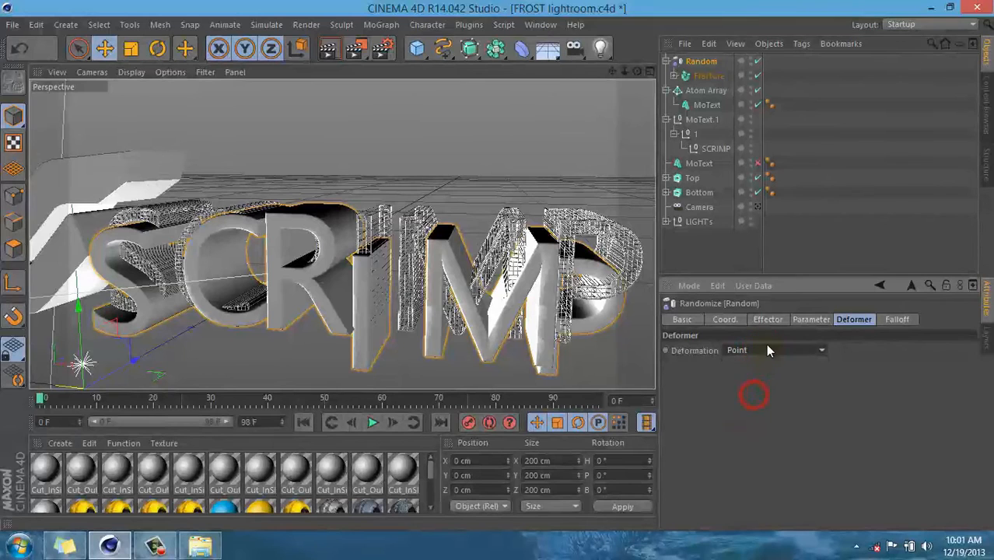
- Set the Random effector's strength to 37% and try the Gaussian and Noise random modes
{"action": "left_click", "coordinate": [810, 322]}
{"action": "left_click", "coordinate": [768, 319]}
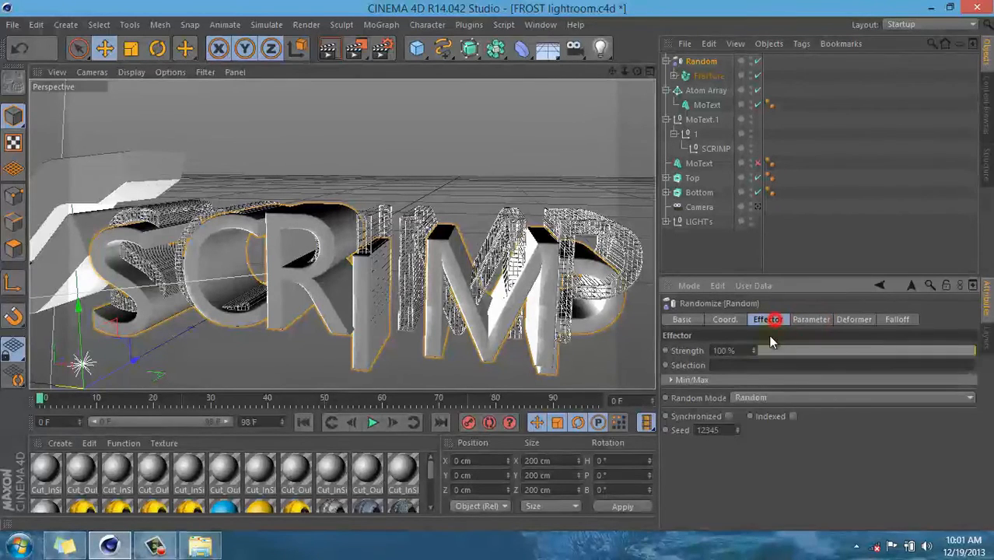
{"action": "left_click_drag", "start_coordinate": [768, 351], "coordinate": [840, 354]}
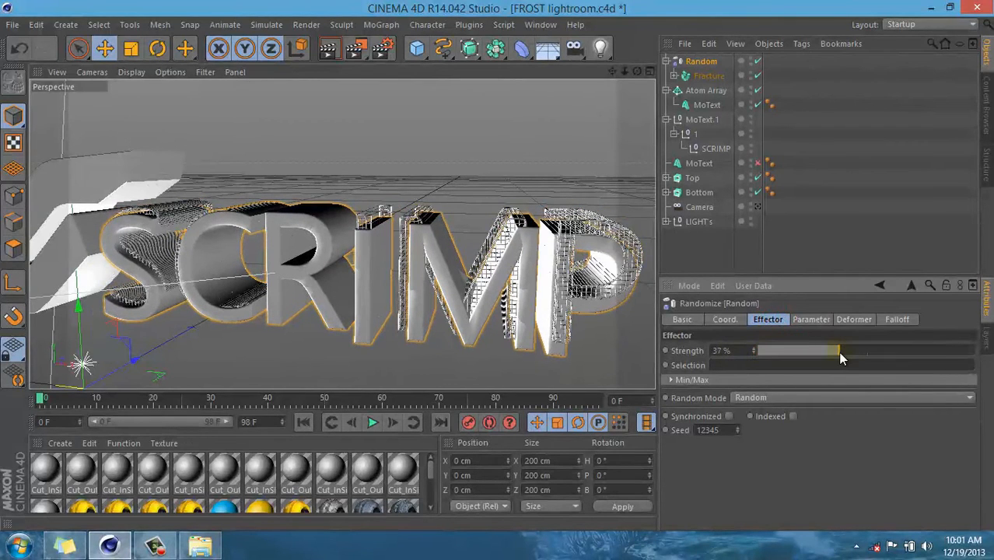
{"action": "left_click", "coordinate": [778, 399]}
{"action": "left_click", "coordinate": [768, 424]}
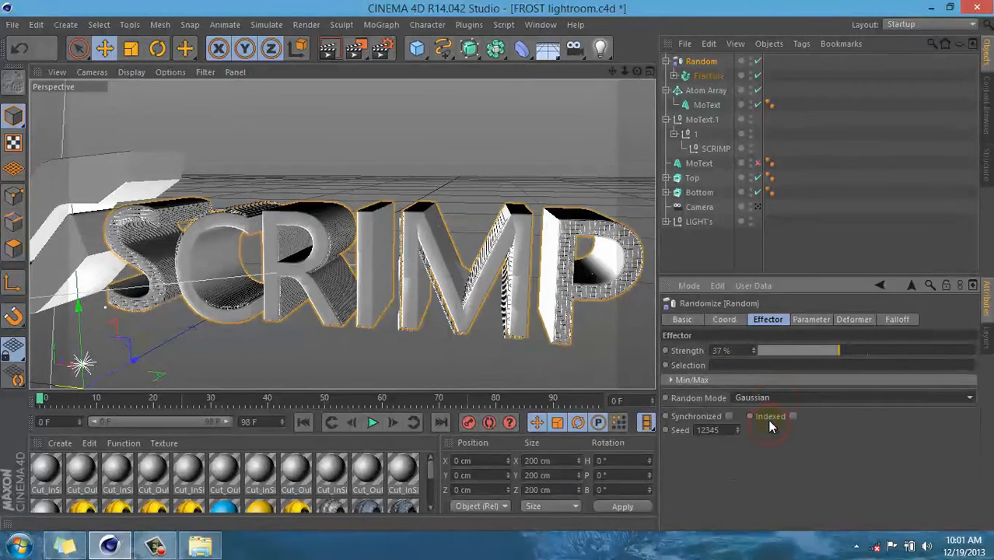
{"action": "left_click", "coordinate": [775, 398]}
{"action": "left_click", "coordinate": [772, 441]}
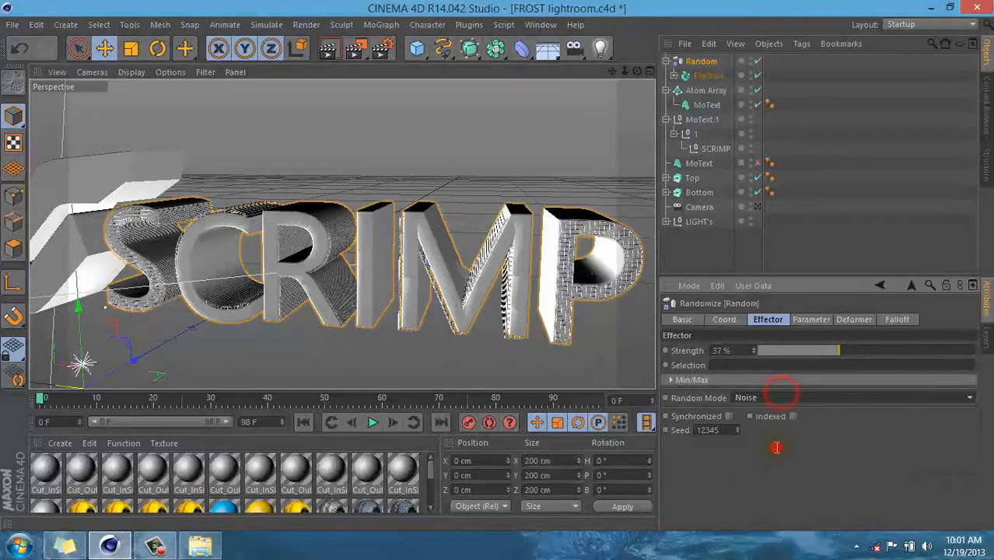
{"action": "left_click", "coordinate": [776, 398]}
{"action": "left_click", "coordinate": [769, 456]}
- Try Explode Segments on the Fracture object, restore Straight, and check its coordinate, transform and effector settings
{"action": "left_click", "coordinate": [708, 75]}
{"action": "left_click", "coordinate": [728, 355]}
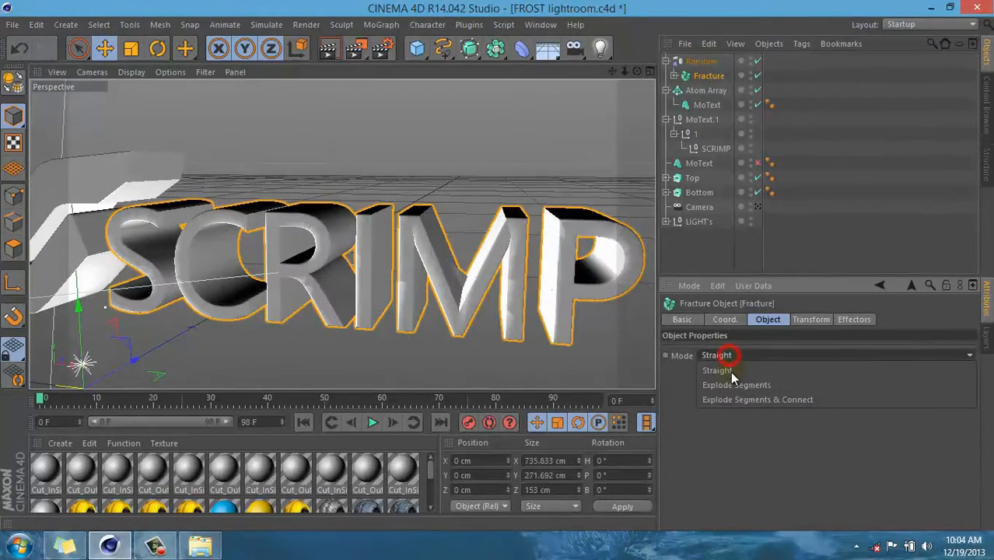
{"action": "left_click", "coordinate": [735, 385]}
{"action": "left_click", "coordinate": [755, 355]}
{"action": "left_click", "coordinate": [744, 370]}
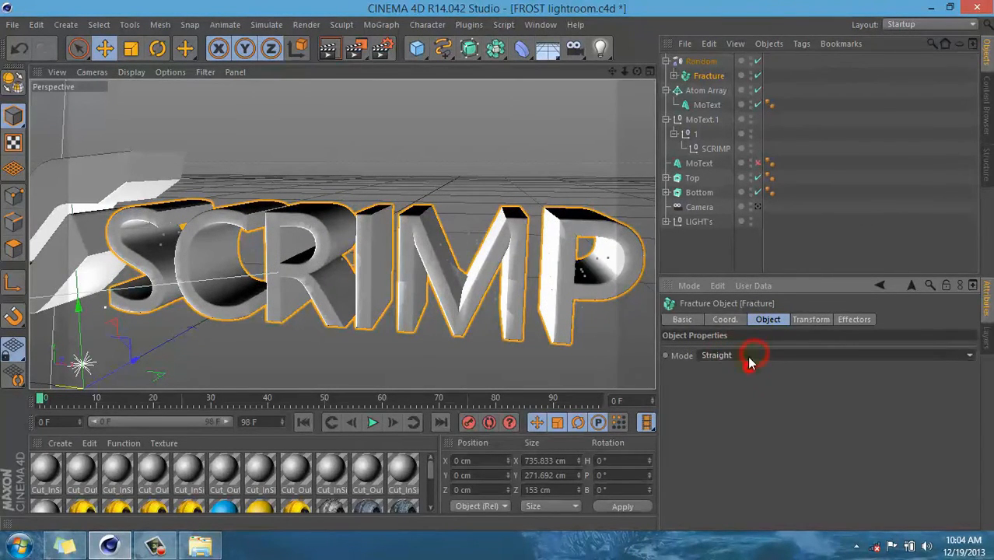
{"action": "left_click", "coordinate": [734, 322]}
{"action": "left_click", "coordinate": [818, 322]}
{"action": "left_click", "coordinate": [853, 320]}
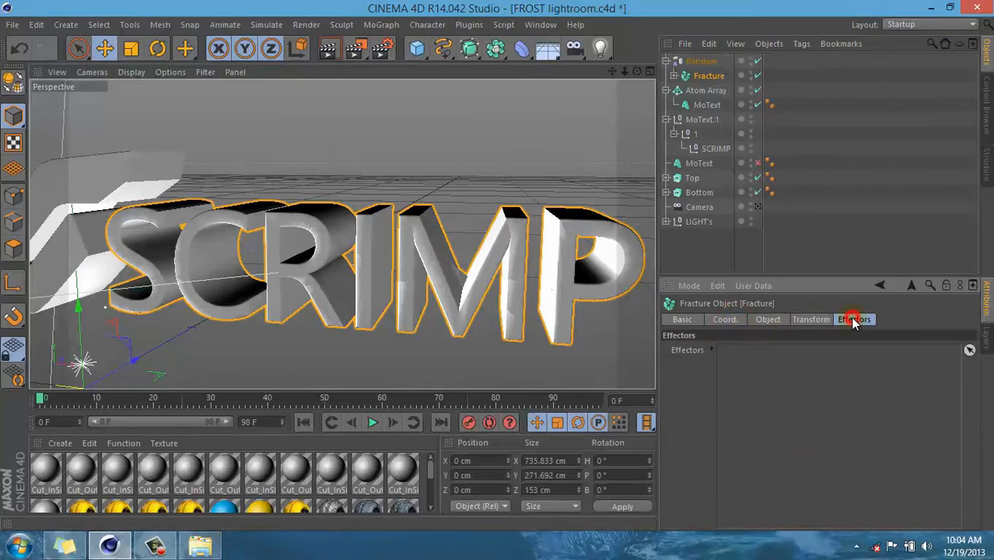
- Try to delete the Random effector above the Fracture object, and undo the deletion
{"action": "left_click", "coordinate": [709, 78]}
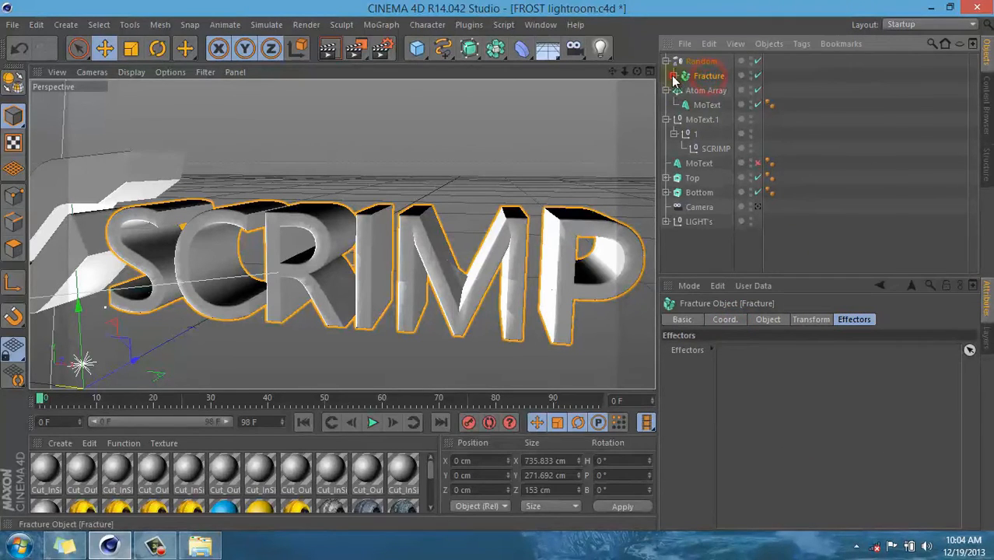
{"action": "left_click", "coordinate": [674, 76]}
{"action": "left_click", "coordinate": [702, 62]}
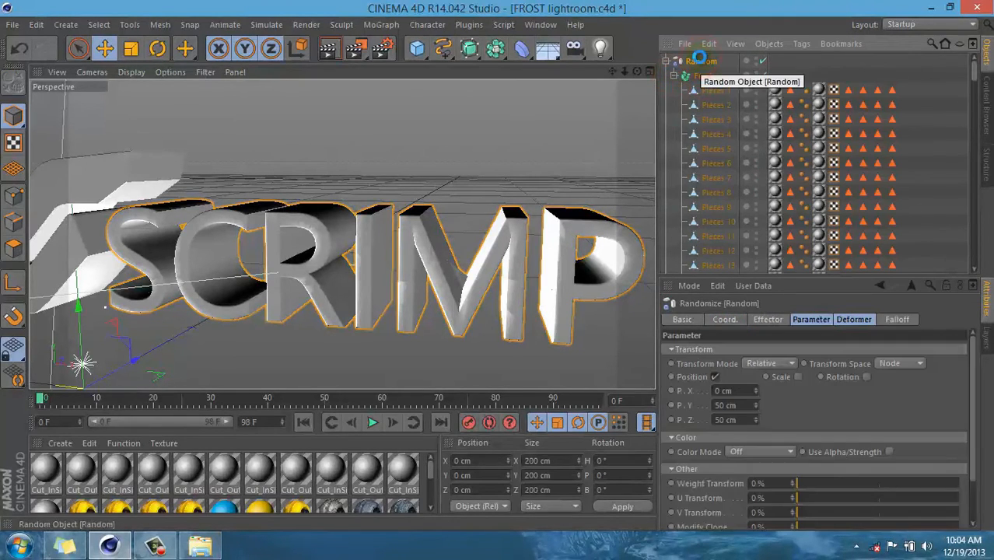
{"action": "key", "text": "Delete"}
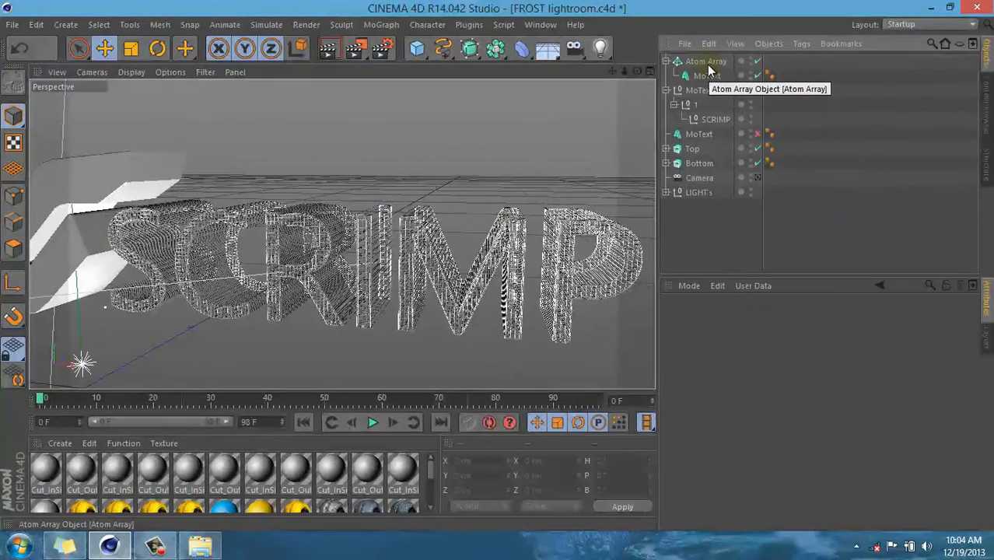
{"action": "left_click", "coordinate": [21, 50]}
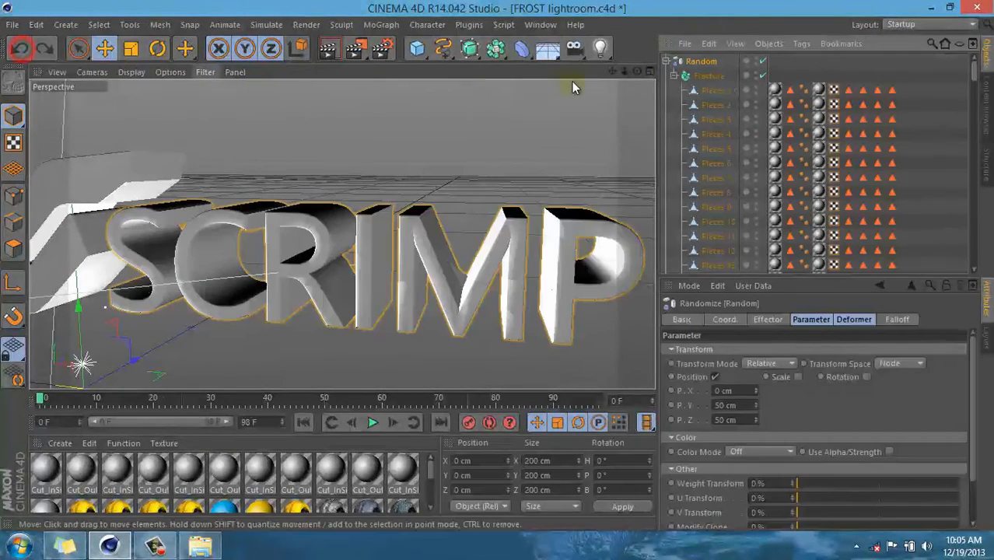
- Move the Fracture object out from under the Random effector to the top level and collapse its hierarchy
{"action": "left_click", "coordinate": [704, 76]}
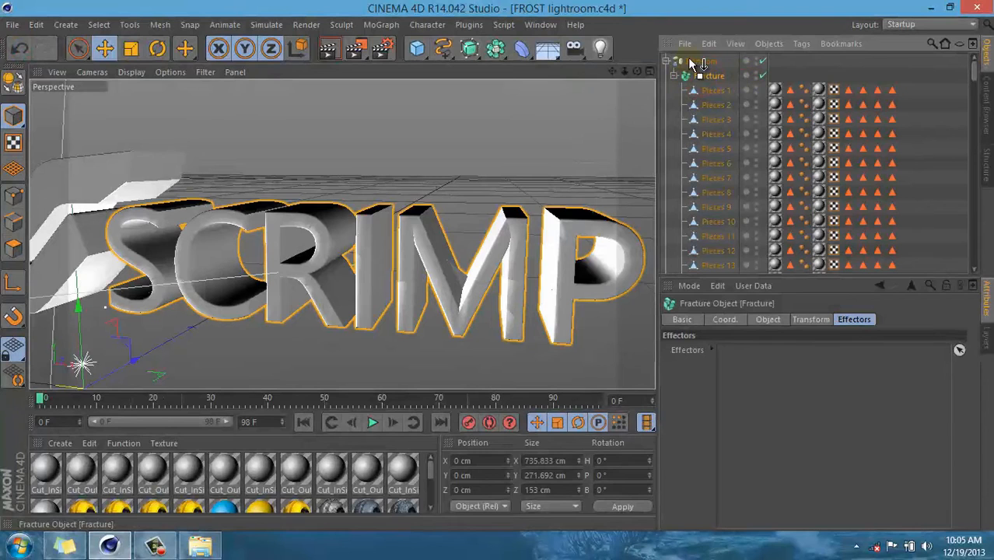
{"action": "left_click_drag", "start_coordinate": [697, 60], "coordinate": [670, 64]}
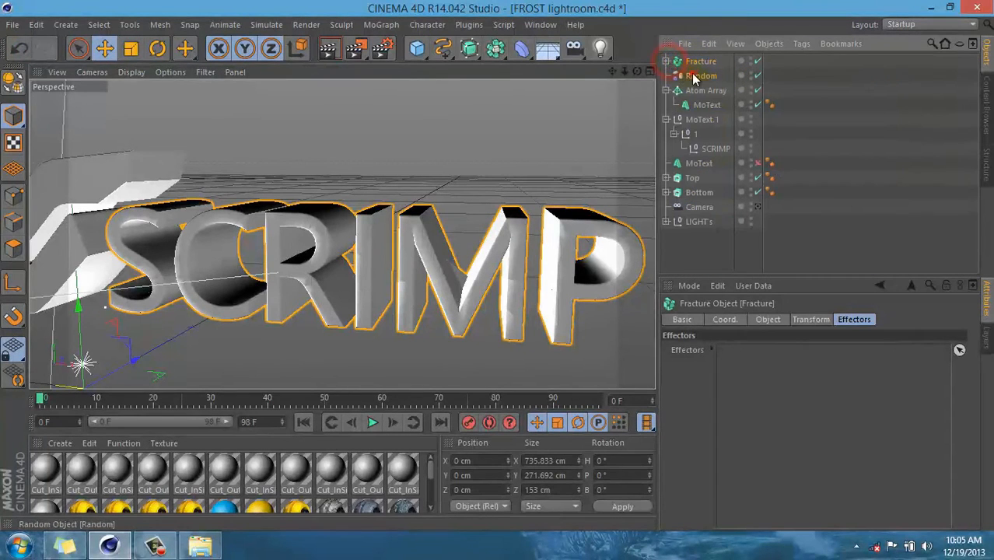
- Delete the existing Random effector and add a new Random effector to the Fracture object
{"action": "left_click", "coordinate": [696, 76]}
{"action": "key", "text": "Delete"}
{"action": "left_click", "coordinate": [704, 62]}
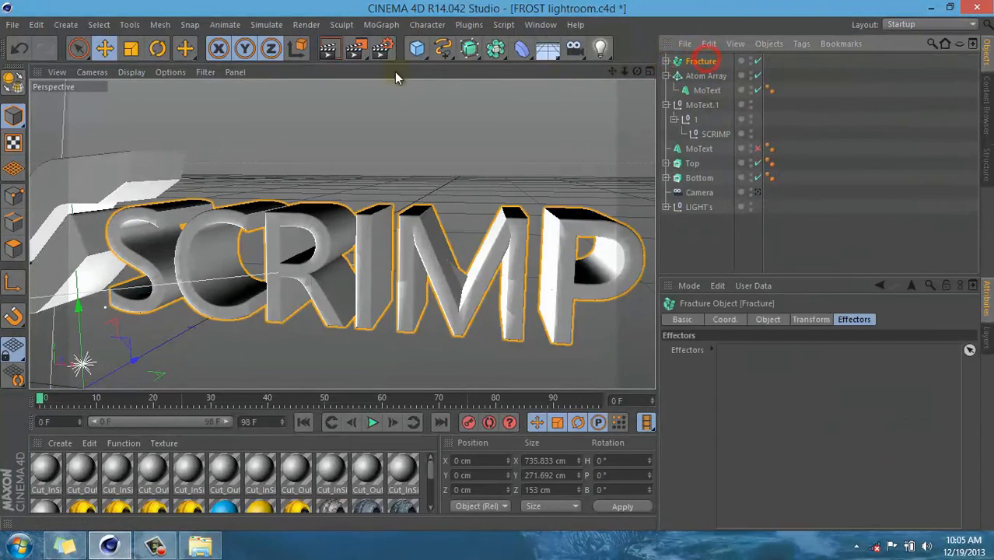
{"action": "left_click", "coordinate": [442, 24]}
{"action": "mouse_move", "coordinate": [375, 25]}
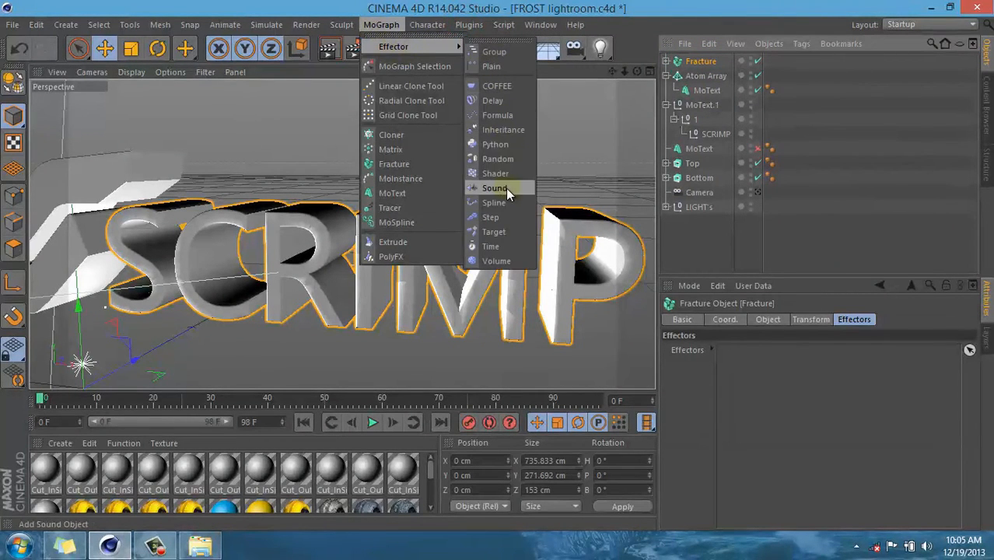
{"action": "left_click", "coordinate": [508, 157]}
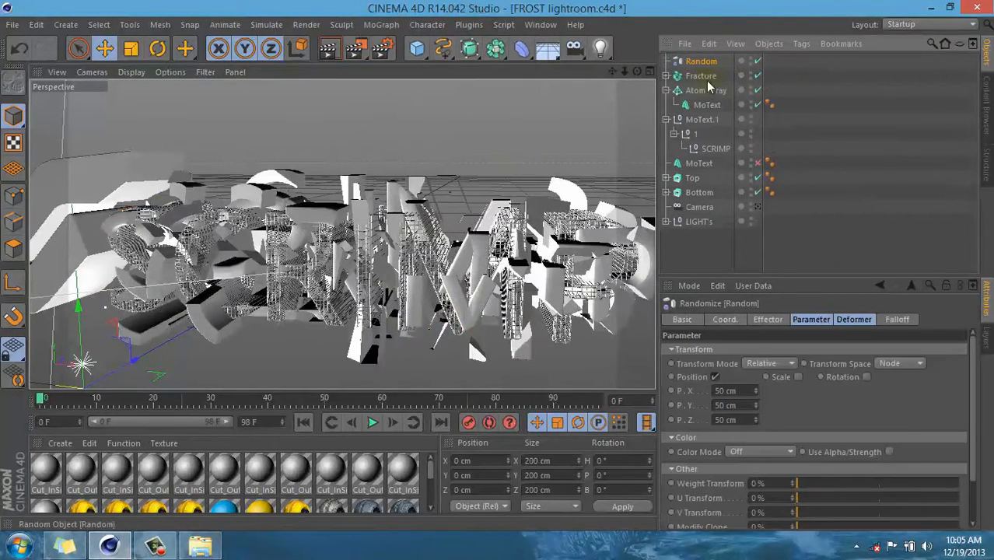
- Check the Fracture object's pieces and effector list, and compare them with the Random effector's settings
{"action": "left_click", "coordinate": [667, 76]}
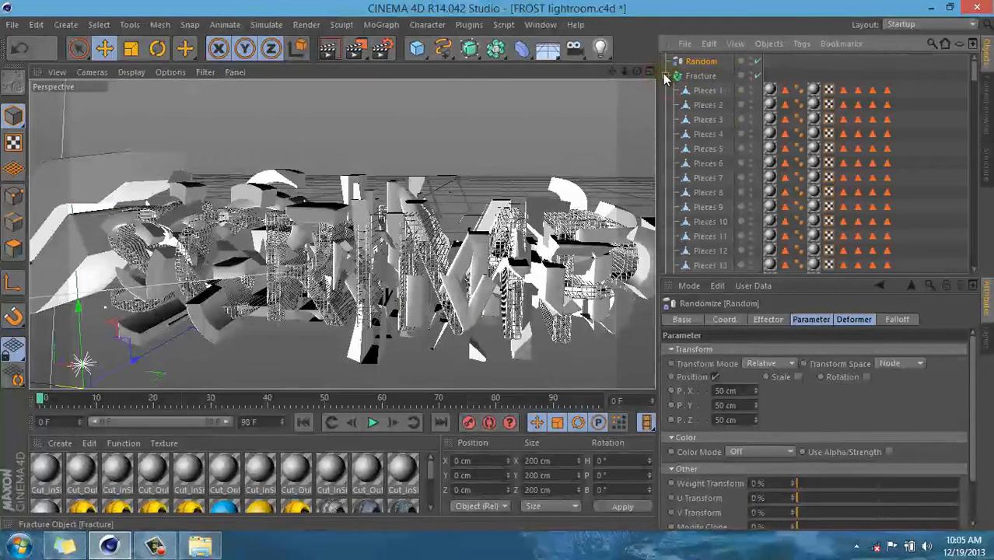
{"action": "left_click", "coordinate": [666, 76]}
{"action": "left_click", "coordinate": [702, 76]}
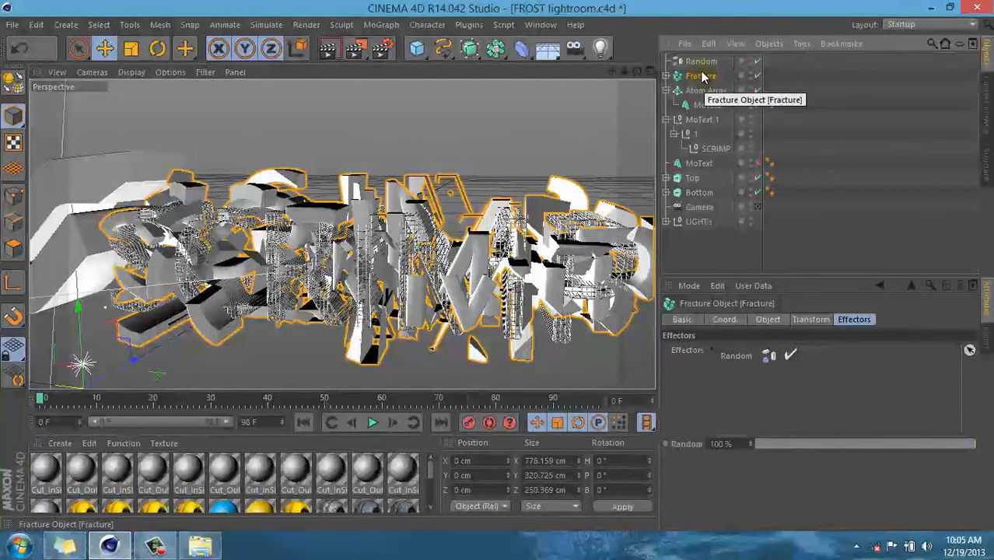
{"action": "left_click", "coordinate": [699, 63]}
{"action": "left_click", "coordinate": [700, 77]}
{"action": "left_click", "coordinate": [699, 64]}
{"action": "left_click", "coordinate": [699, 77]}
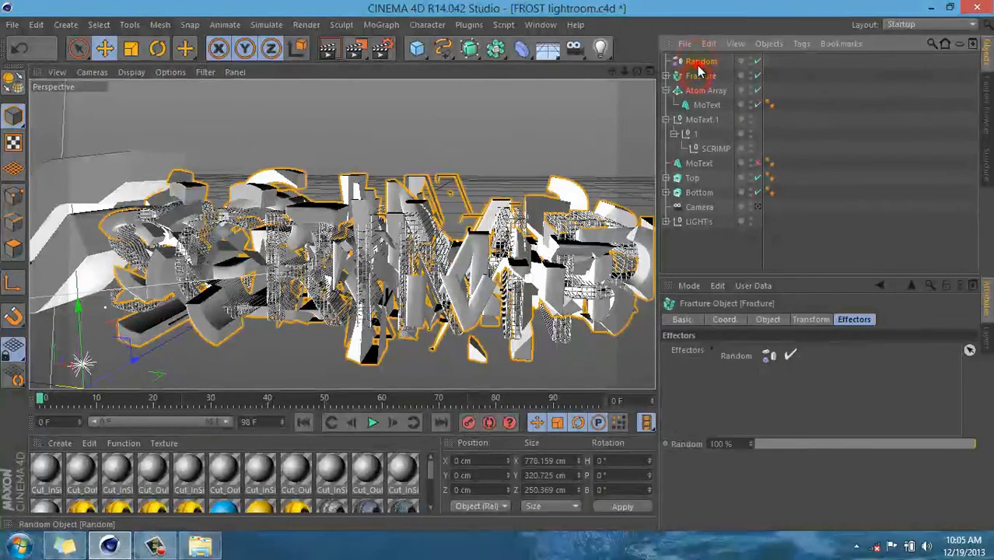
{"action": "left_click", "coordinate": [699, 63]}
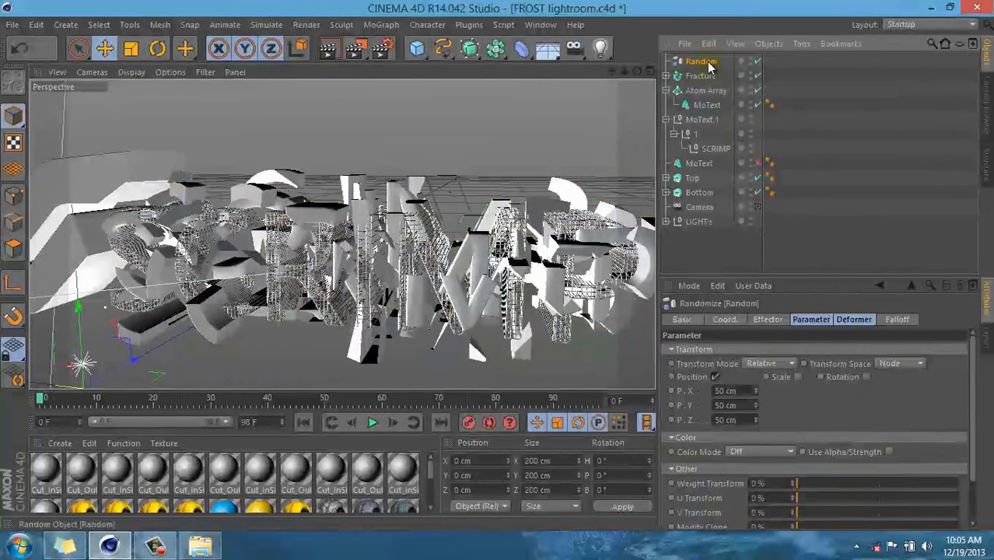
- Try the Object, Point and Polygon deformation modes on the Random effector
{"action": "left_click", "coordinate": [853, 319]}
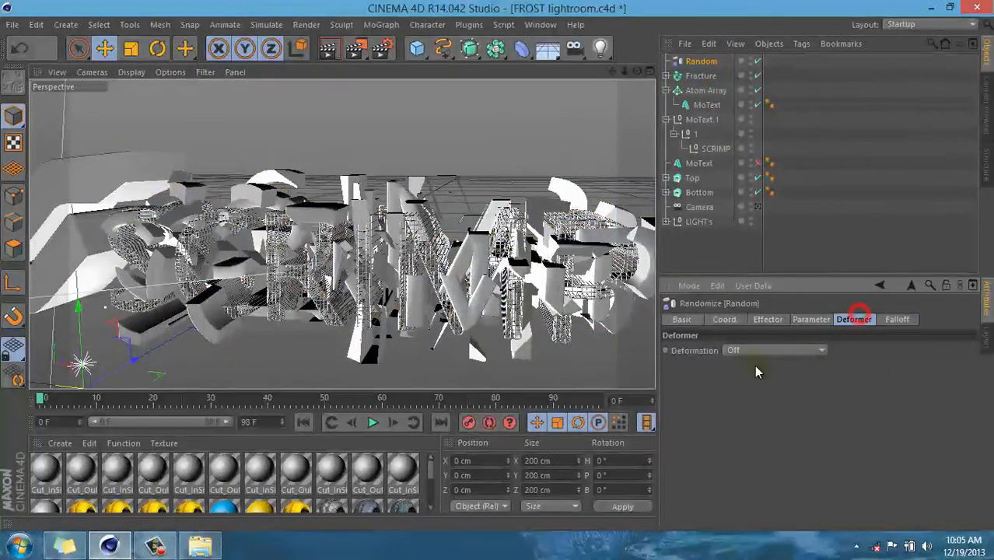
{"action": "left_click", "coordinate": [754, 350]}
{"action": "left_click", "coordinate": [740, 379]}
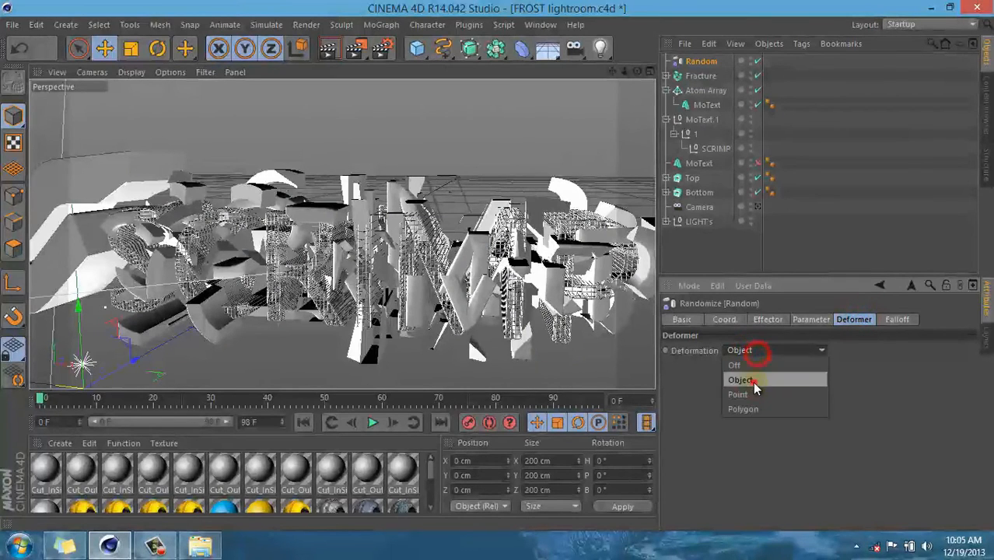
{"action": "left_click", "coordinate": [753, 380]}
{"action": "left_click", "coordinate": [758, 350]}
{"action": "left_click", "coordinate": [759, 395]}
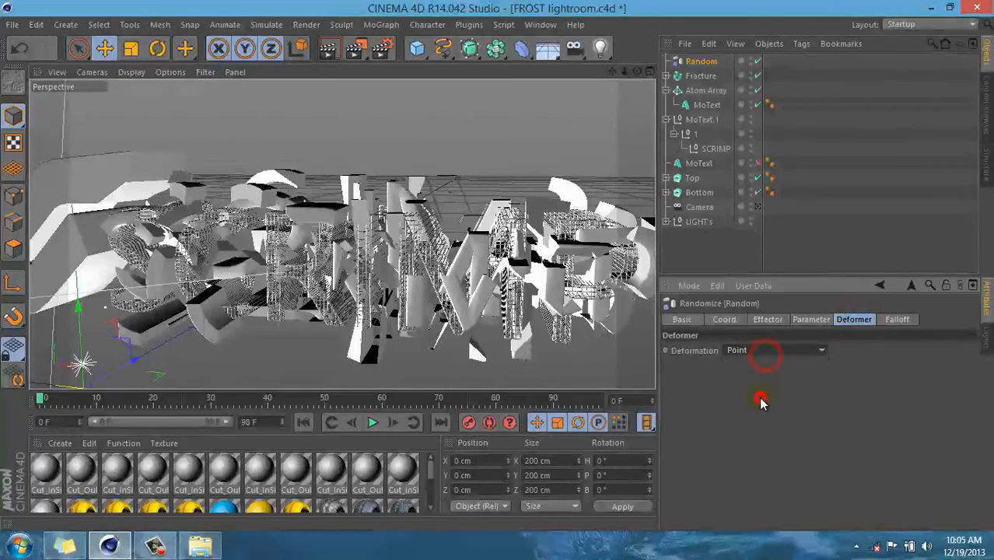
{"action": "left_click", "coordinate": [751, 409]}
- Lower the Random effector's strength to 3%, and raise it to 6%
{"action": "left_click", "coordinate": [810, 319]}
{"action": "left_click", "coordinate": [766, 320]}
{"action": "mouse_move", "coordinate": [777, 351]}
{"action": "left_mouse_down"}
{"action": "mouse_move", "coordinate": [797, 354]}
{"action": "mouse_move", "coordinate": [738, 355]}
{"action": "mouse_move", "coordinate": [763, 356]}
{"action": "left_mouse_up"}
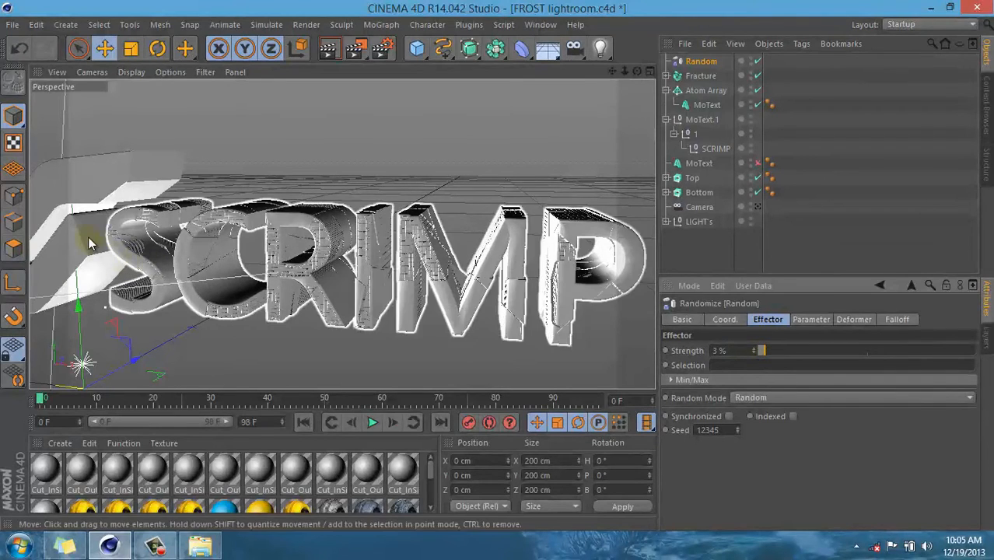
{"action": "scroll", "coordinate": [129, 257], "scroll_direction": "up", "scroll_amount": 6}
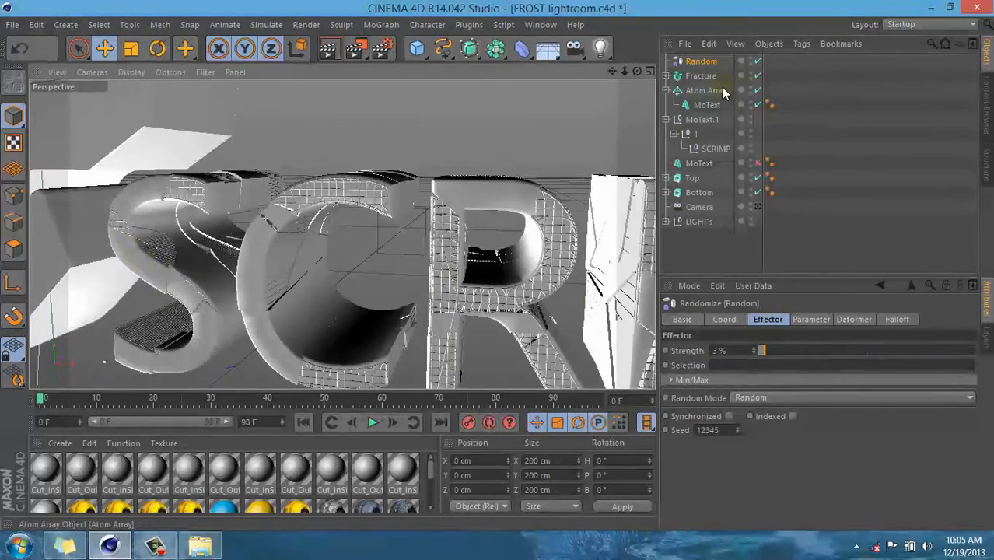
{"action": "left_click", "coordinate": [702, 62]}
{"action": "left_click_drag", "start_coordinate": [765, 352], "coordinate": [772, 352]}
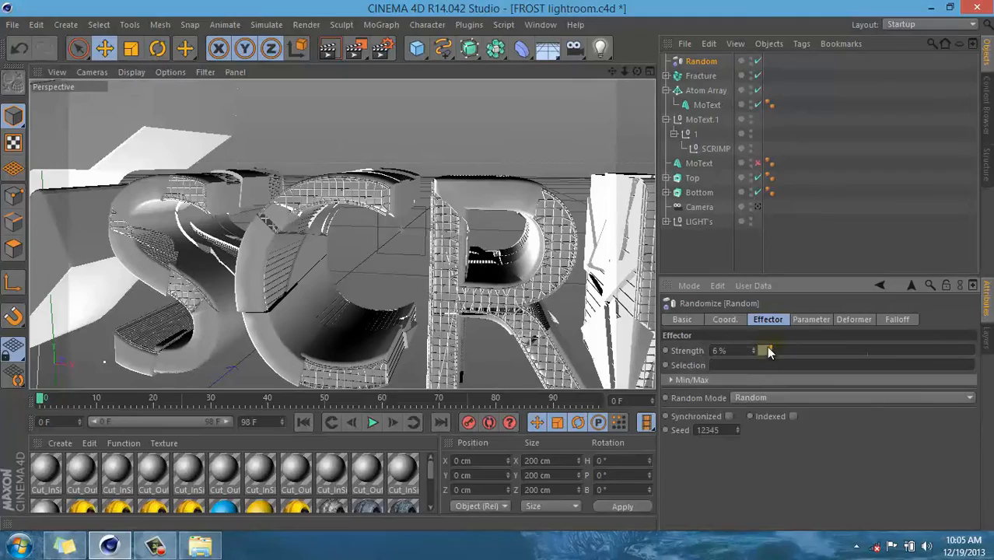
- Examine the shattered SCRIMP letters, their wireframe and the logo from several angles and distances
{"action": "left_click_drag", "start_coordinate": [612, 71], "coordinate": [525, 298]}
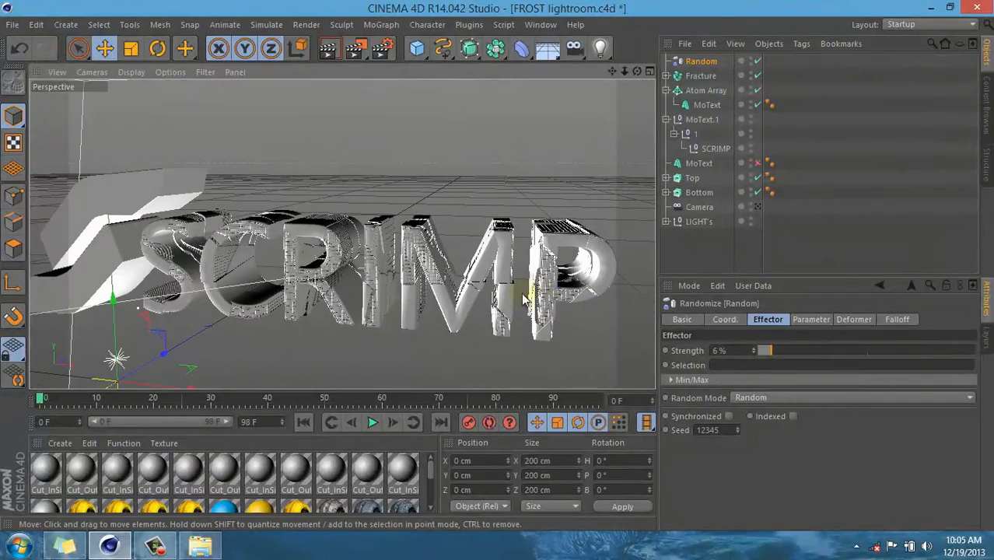
{"action": "left_click_drag", "start_coordinate": [477, 344], "coordinate": [477, 345], "text": "alt"}
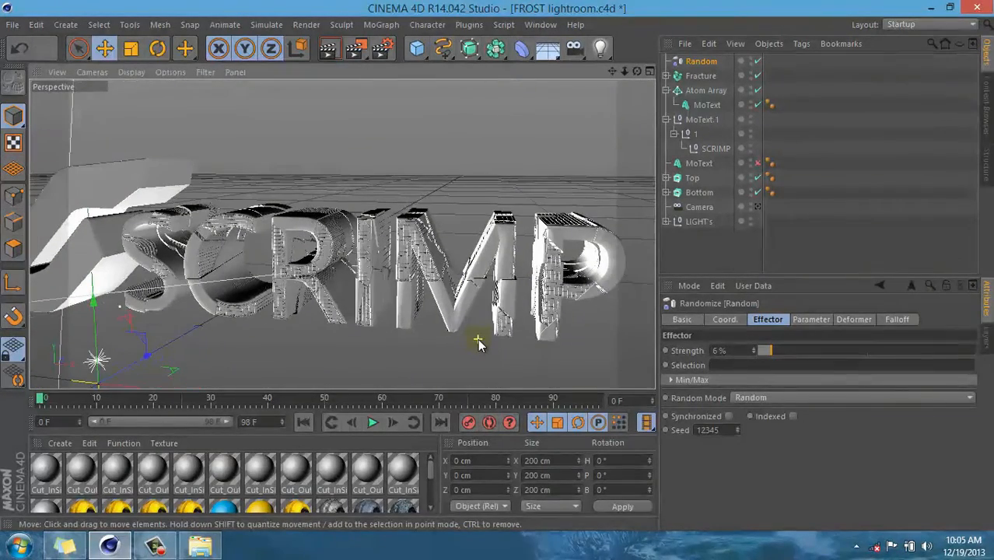
{"action": "left_click_drag", "start_coordinate": [508, 302], "coordinate": [248, 288], "text": "alt"}
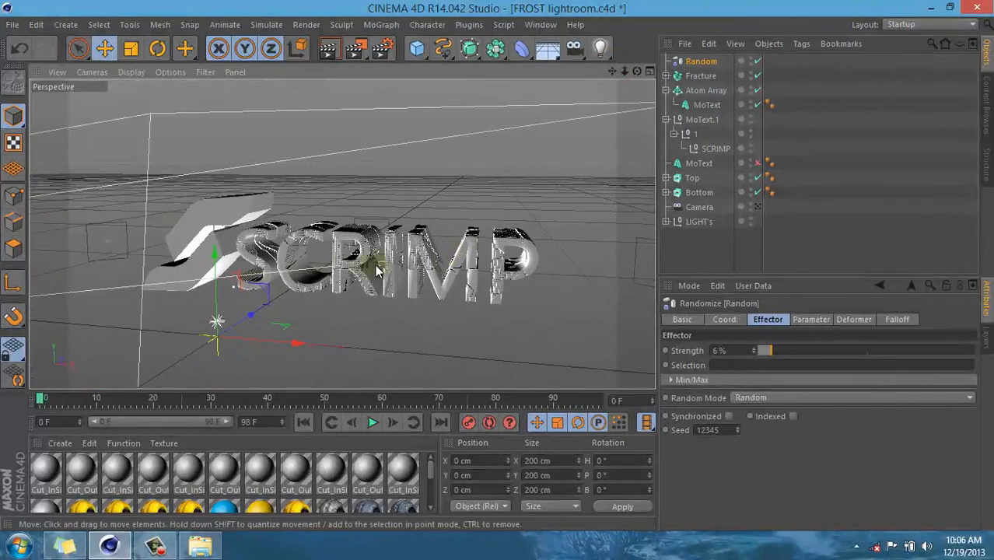
{"action": "right_click_drag", "start_coordinate": [332, 270], "coordinate": [180, 510], "text": "alt"}
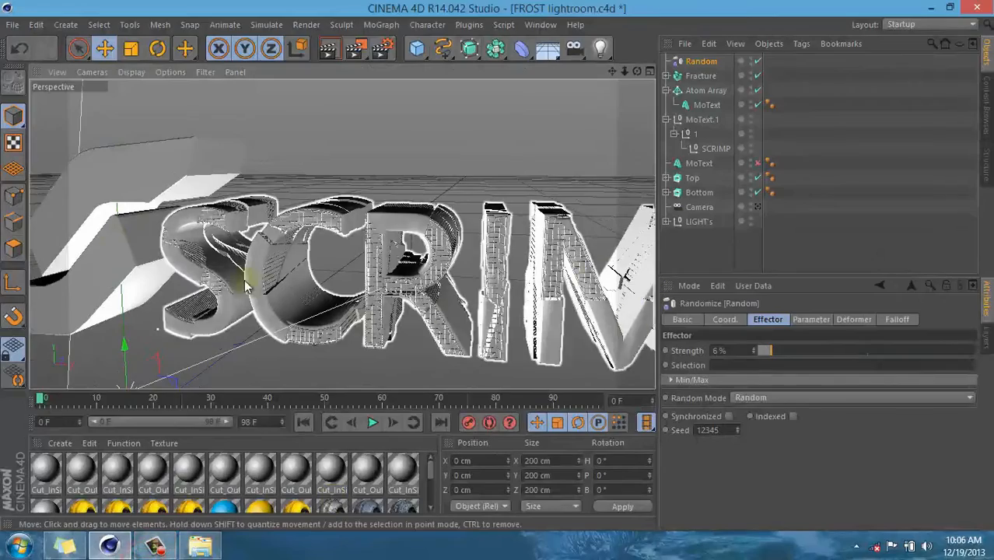
{"action": "scroll", "coordinate": [243, 283], "scroll_direction": "down", "scroll_amount": 5}
{"action": "scroll", "coordinate": [321, 298], "scroll_direction": "up", "scroll_amount": 4}
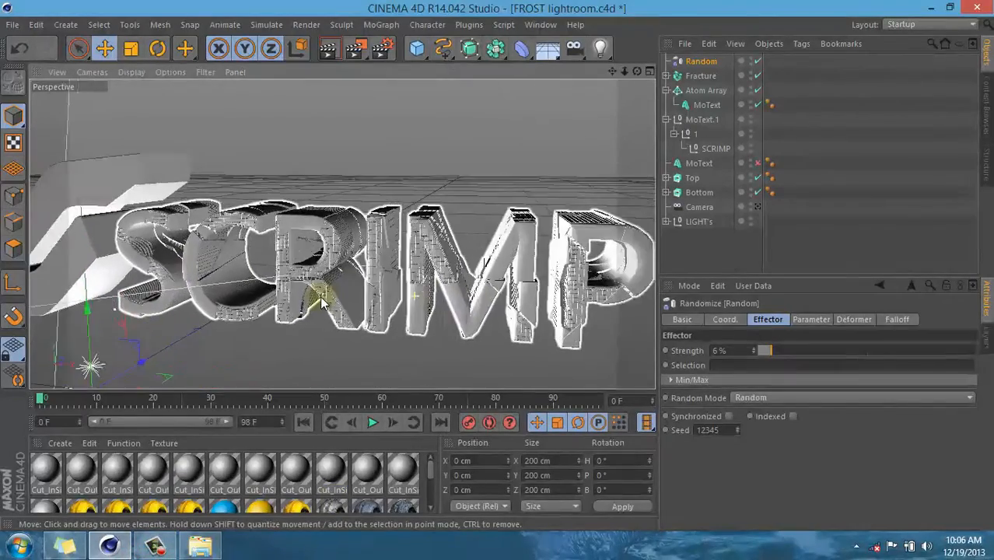
{"action": "scroll", "coordinate": [322, 298], "scroll_direction": "down", "scroll_amount": 4}
{"action": "scroll", "coordinate": [548, 320], "scroll_direction": "up", "scroll_amount": 4}
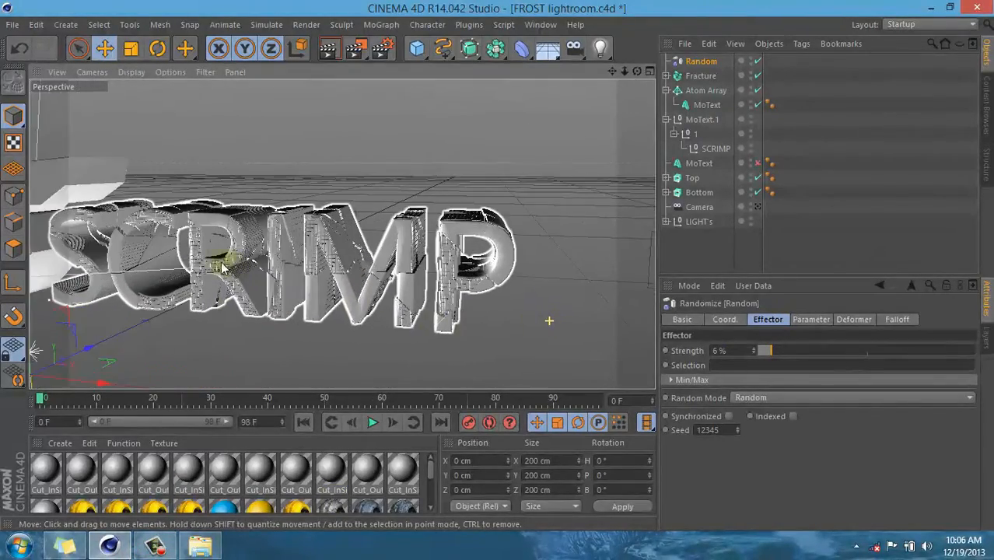
{"action": "scroll", "coordinate": [222, 269], "scroll_direction": "up", "scroll_amount": 5}
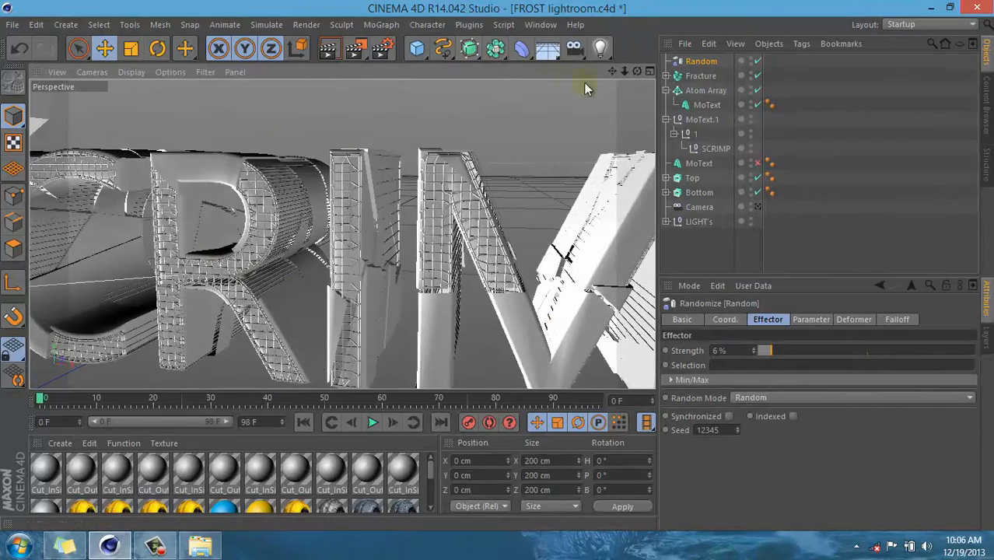
{"action": "left_click_drag", "start_coordinate": [611, 71], "coordinate": [500, 268]}
{"action": "middle_click_drag", "start_coordinate": [534, 270], "coordinate": [569, 103], "text": "alt"}
{"action": "scroll", "coordinate": [546, 117], "scroll_direction": "down", "scroll_amount": 10}
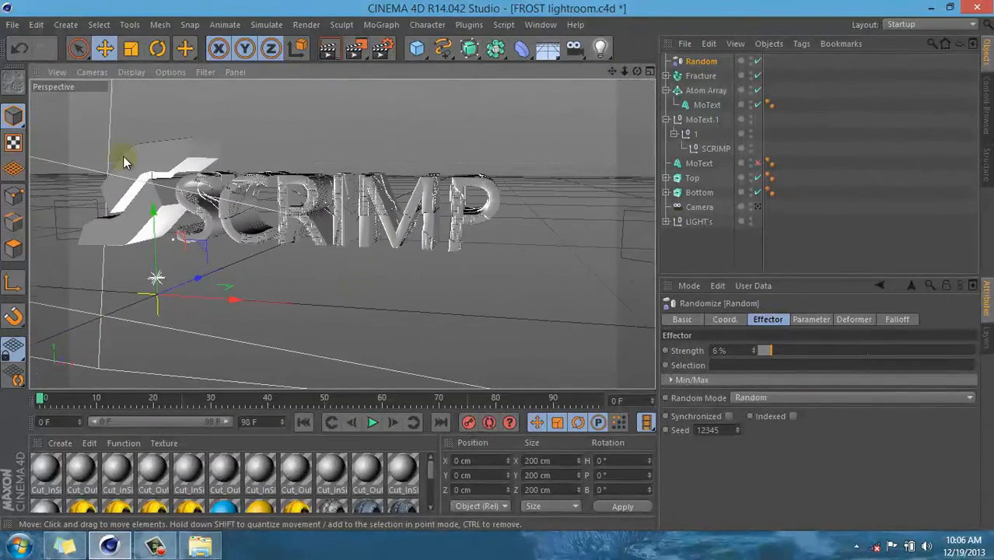
{"action": "scroll", "coordinate": [123, 158], "scroll_direction": "up", "scroll_amount": 3}
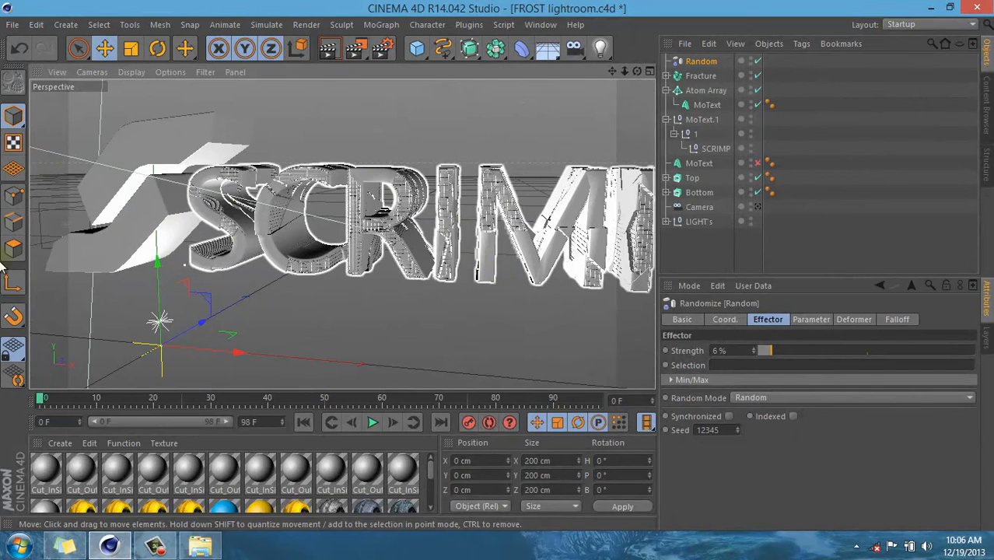
{"action": "scroll", "coordinate": [187, 288], "scroll_direction": "down", "scroll_amount": 1}
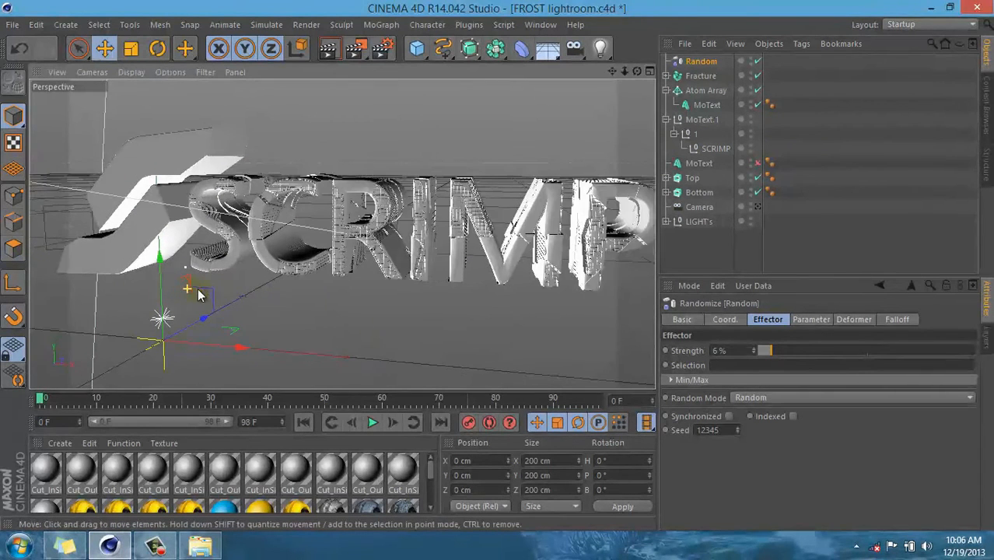
{"action": "scroll", "coordinate": [200, 294], "scroll_direction": "down", "scroll_amount": 1}
{"action": "scroll", "coordinate": [134, 232], "scroll_direction": "down", "scroll_amount": 1}
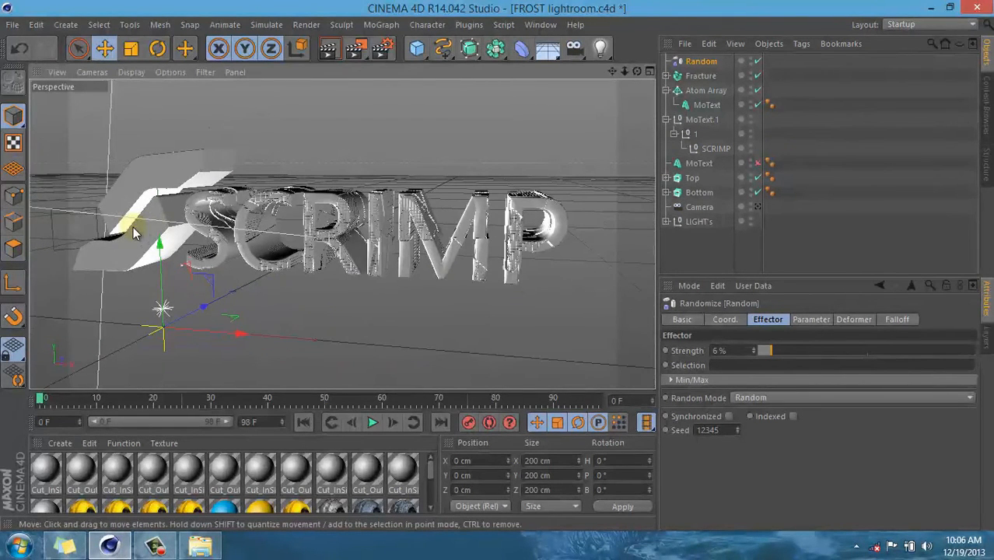
{"action": "scroll", "coordinate": [134, 232], "scroll_direction": "down", "scroll_amount": 1}
{"action": "scroll", "coordinate": [488, 222], "scroll_direction": "up", "scroll_amount": 3}
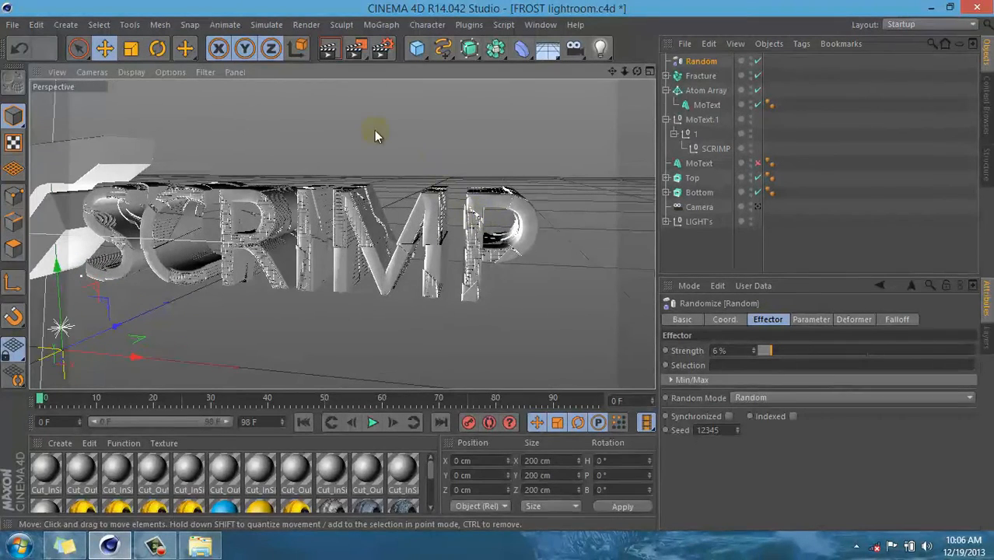
- Render a preview of the SCRIMP text in the perspective view, and deselect the Random effector
{"action": "key", "text": "ctrl+r"}
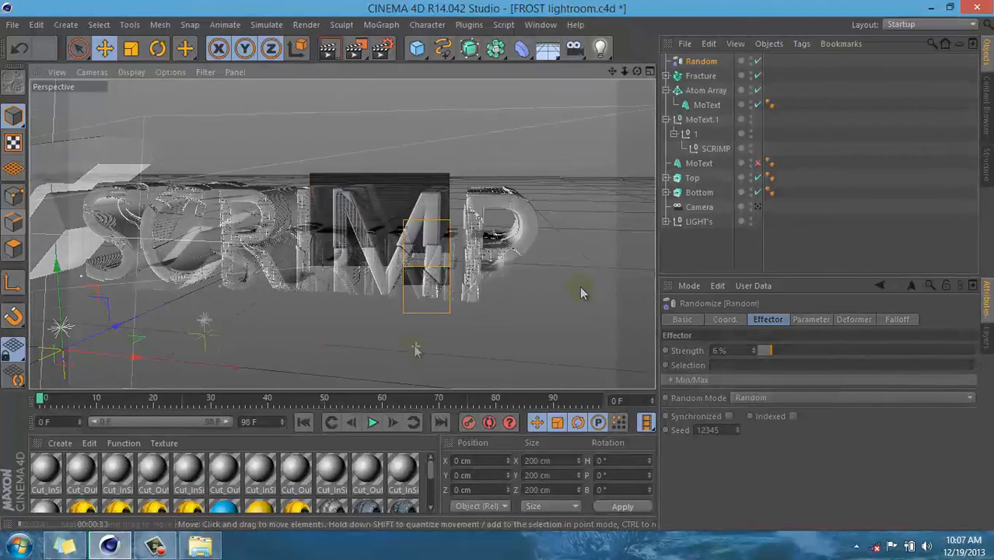
{"action": "left_click", "coordinate": [329, 325]}
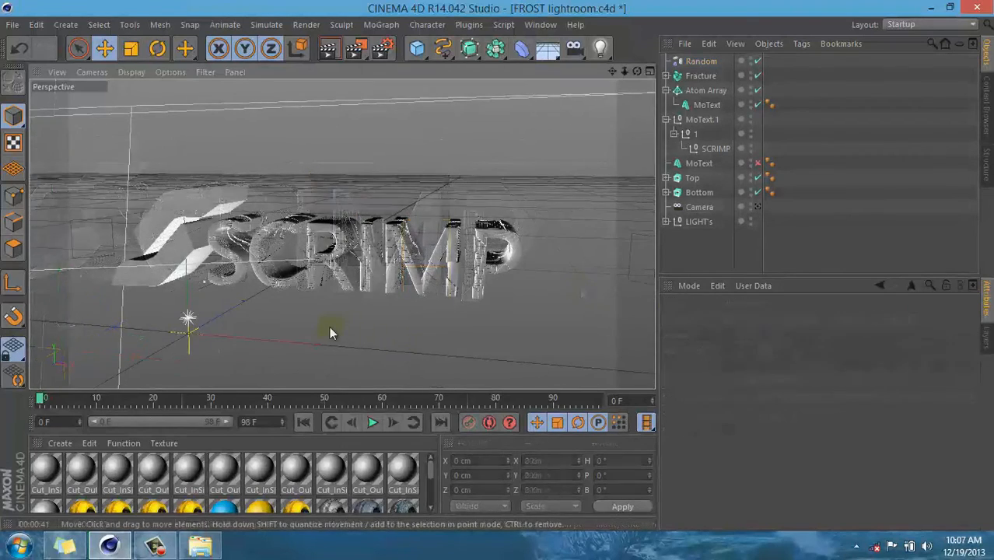
{"action": "left_click_drag", "start_coordinate": [328, 326], "coordinate": [294, 348], "text": "alt"}
{"action": "scroll", "coordinate": [500, 195], "scroll_direction": "down", "scroll_amount": 1}
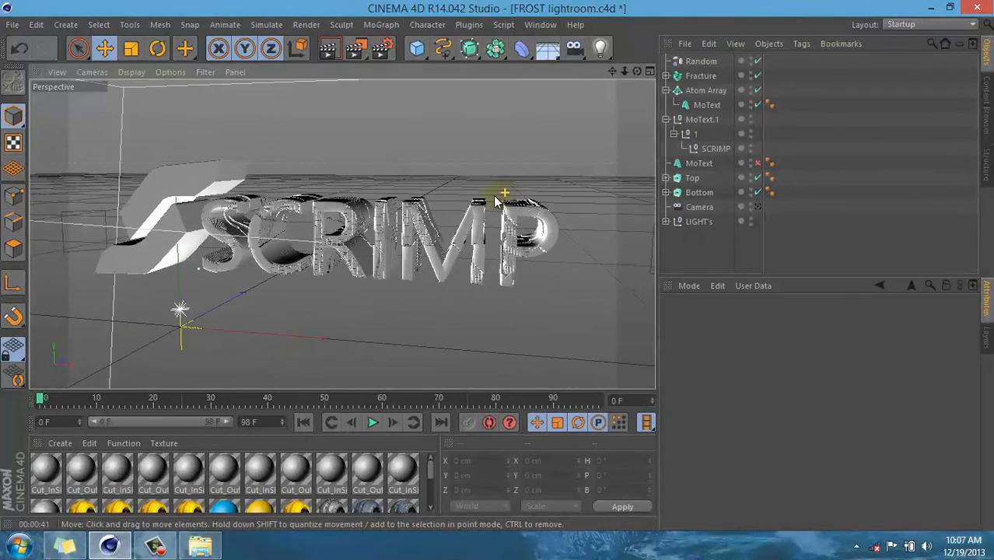
{"action": "left_click", "coordinate": [155, 547]}
{"action": "left_click_drag", "start_coordinate": [590, 413], "coordinate": [592, 307]}
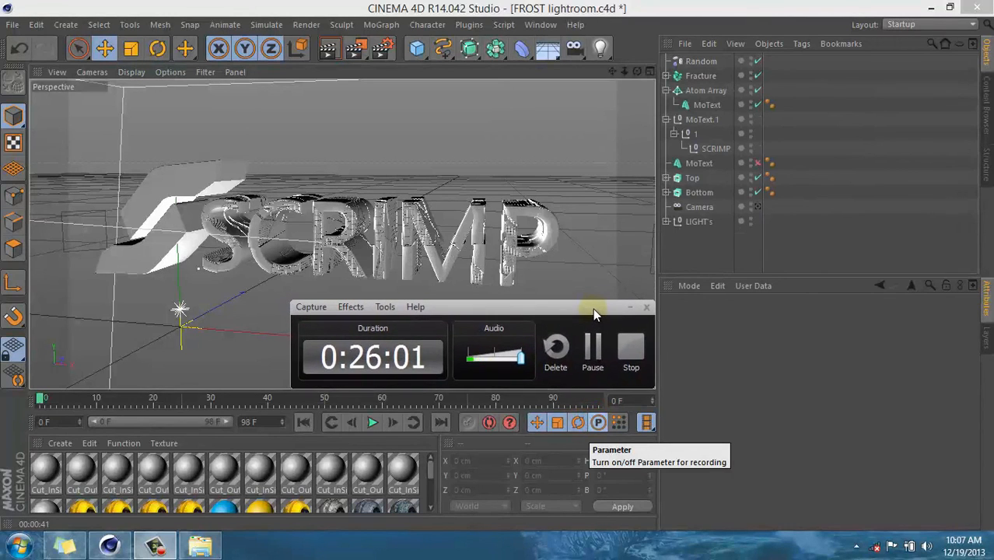